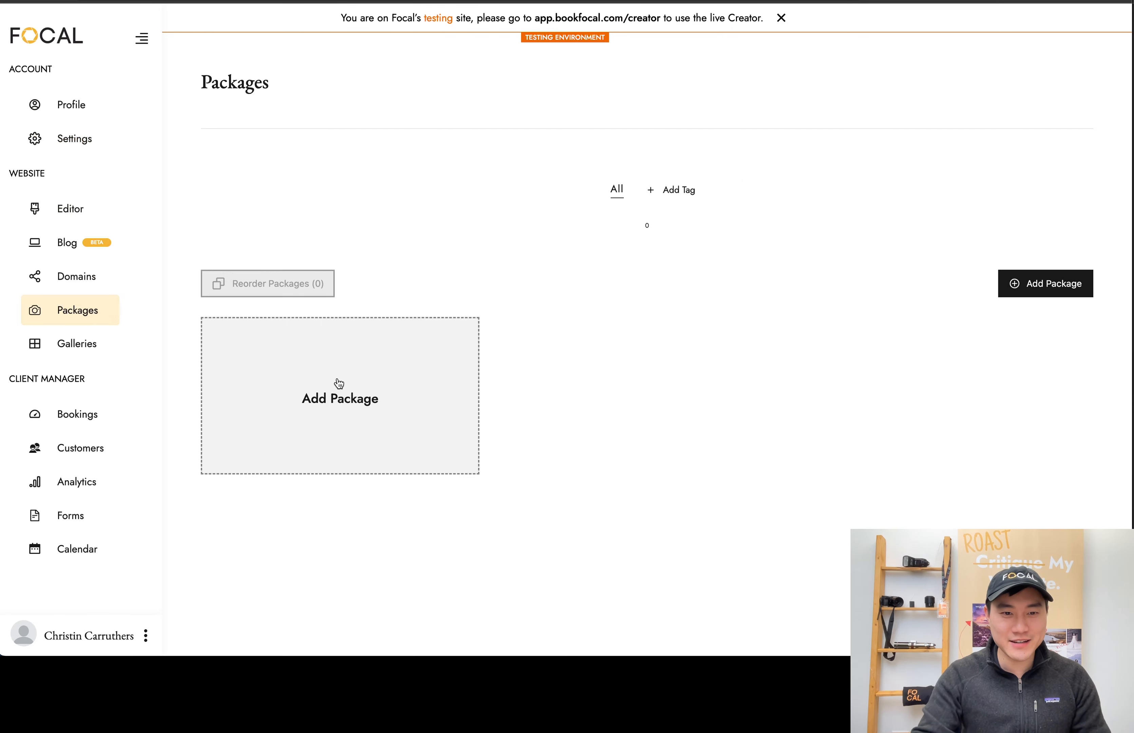
Create a new package from scratch with Mini Session as the booking type
click(316, 398)
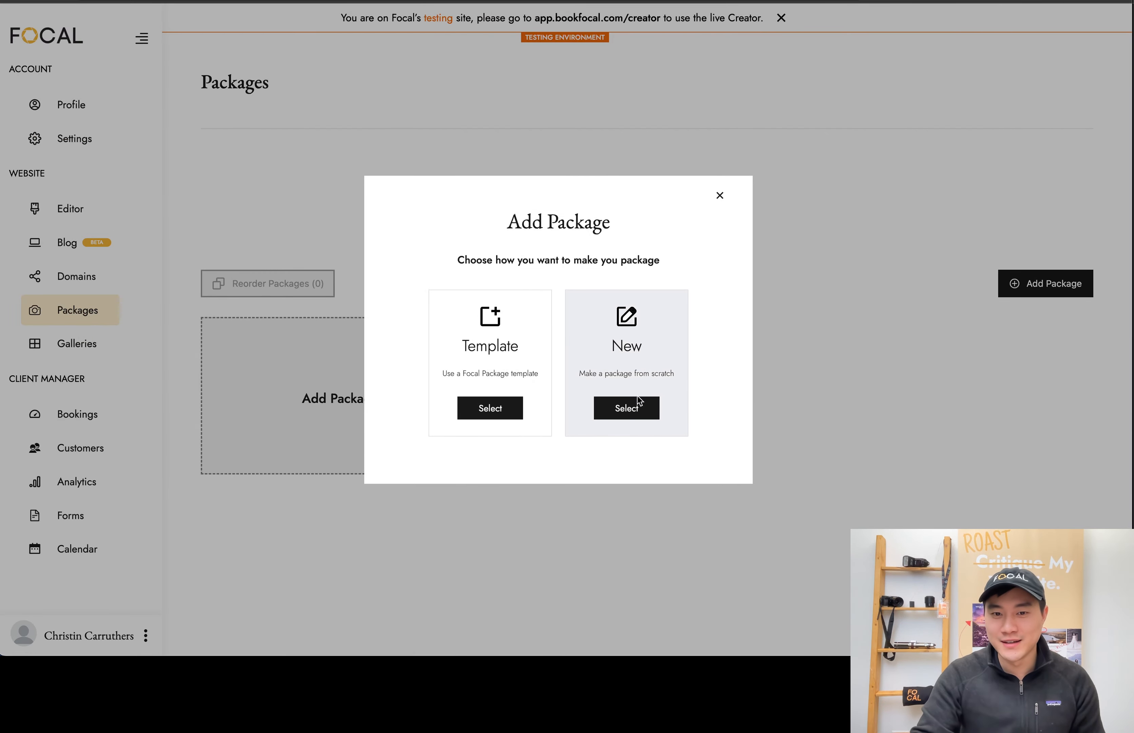
click(617, 407)
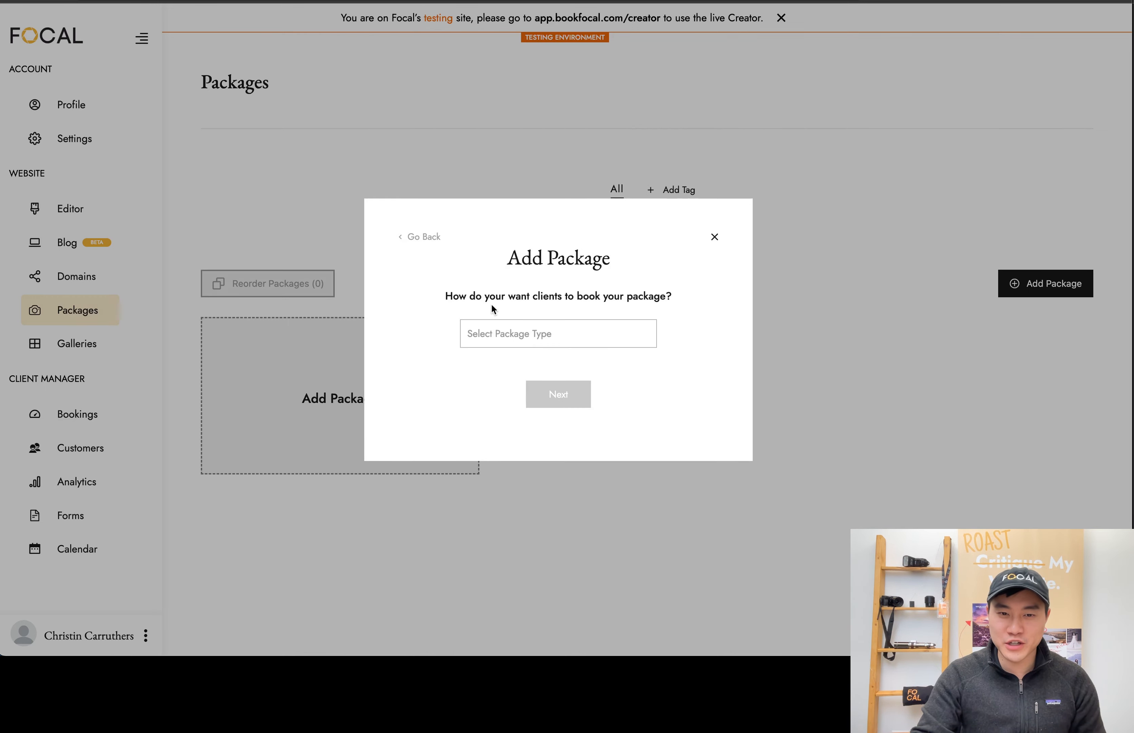
click(539, 344)
click(479, 365)
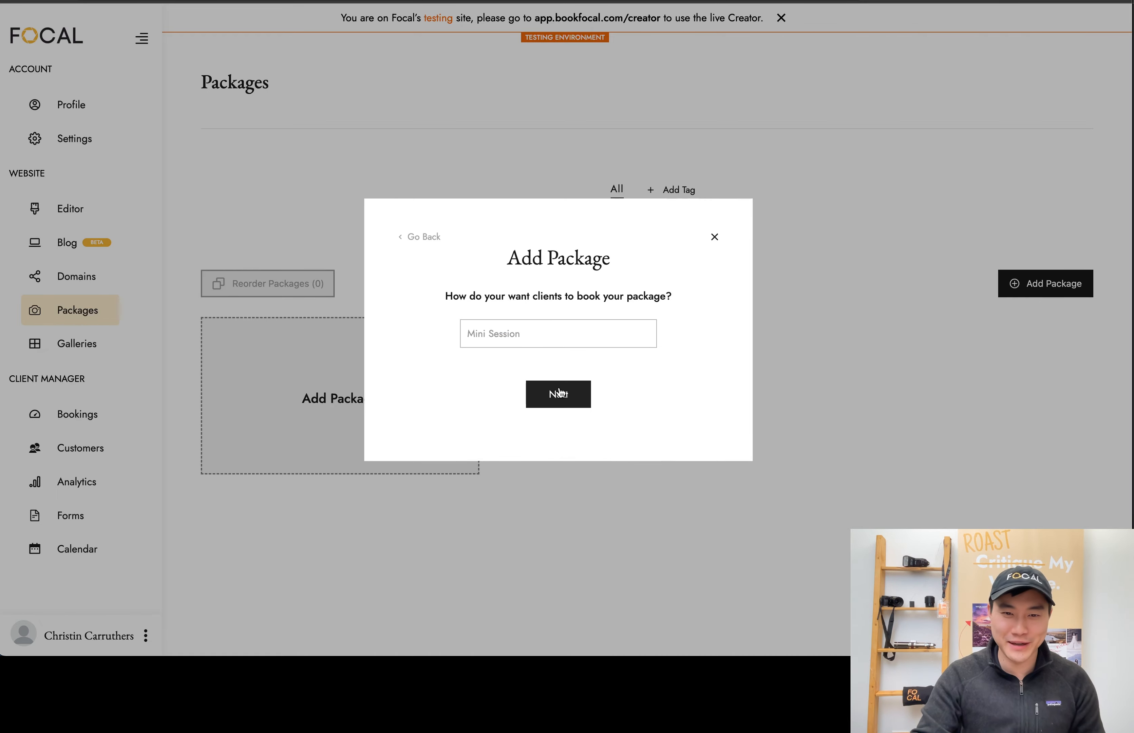
click(561, 394)
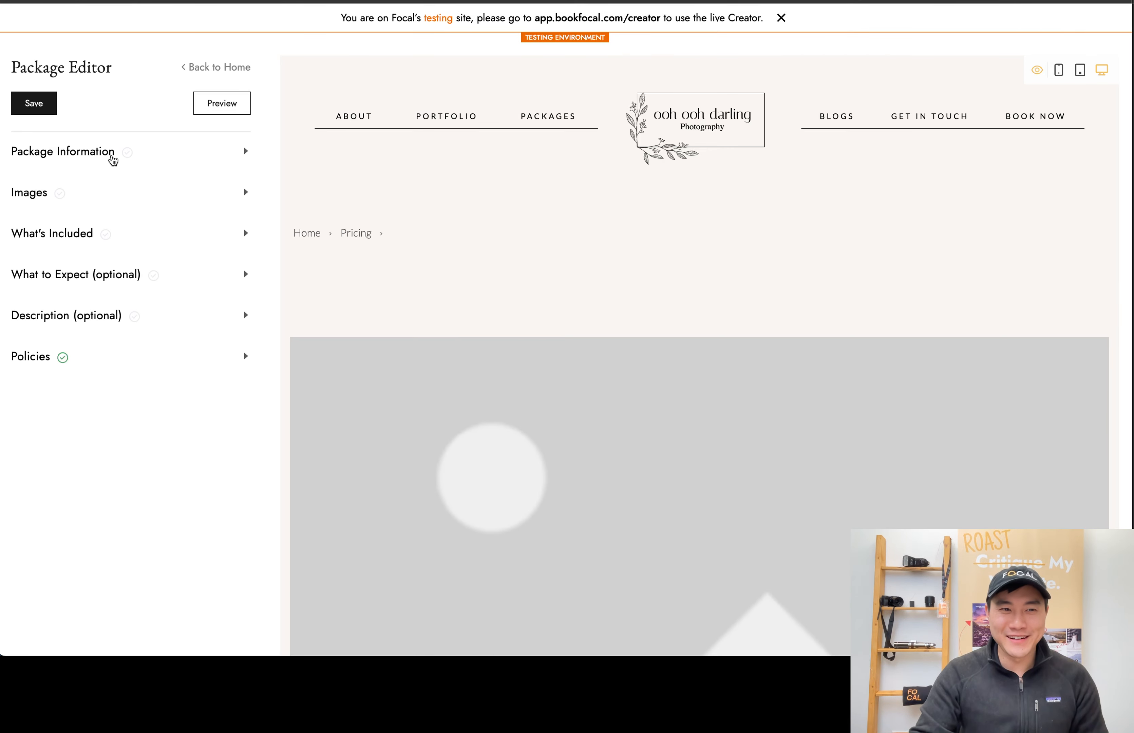
Name the package "Christmas Mini Session" in the package information
click(109, 156)
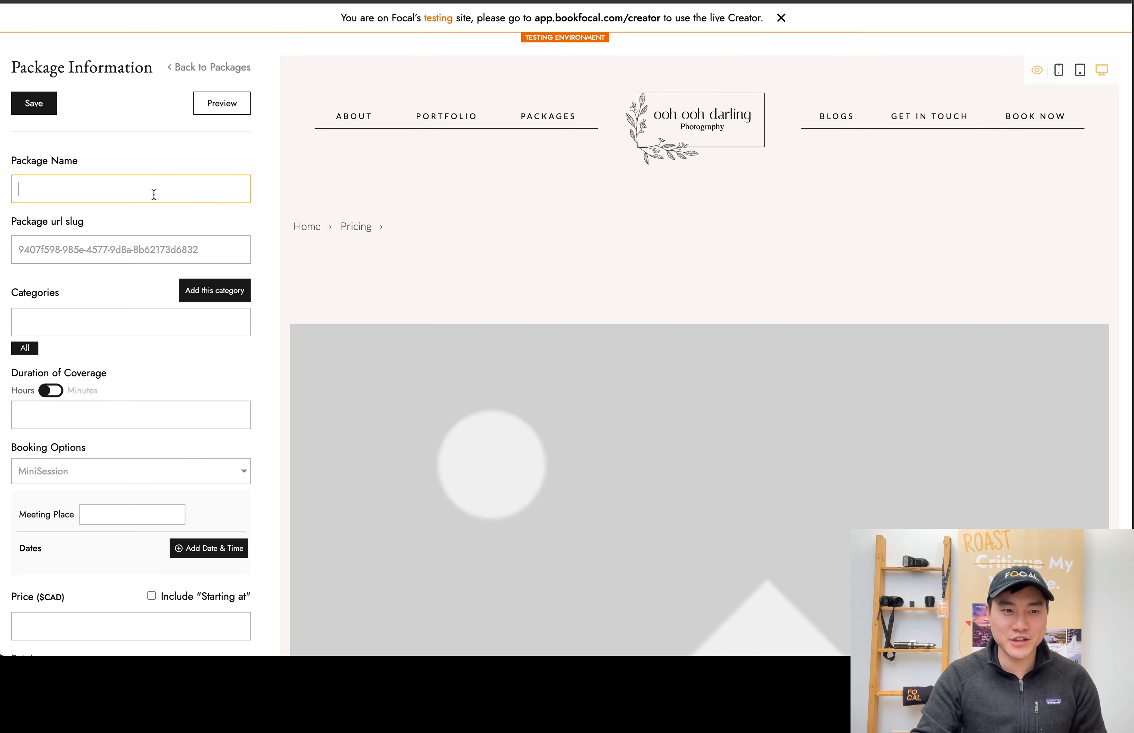
text(Christ)
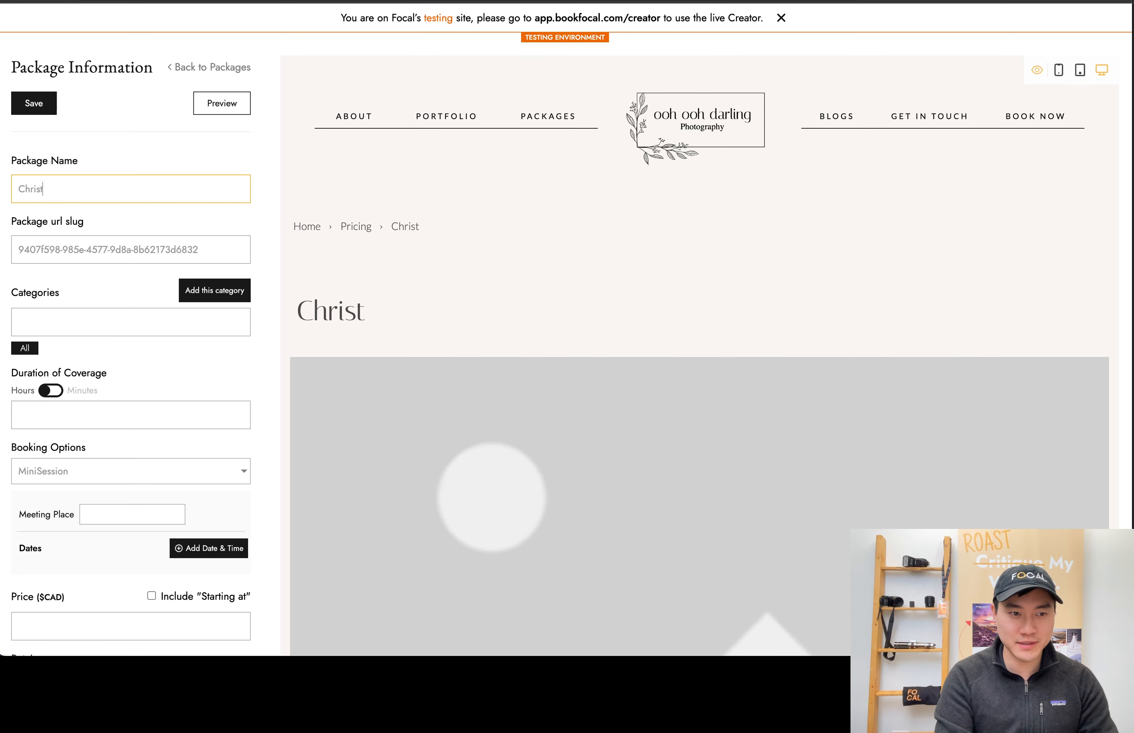
text(mas Mini Session)
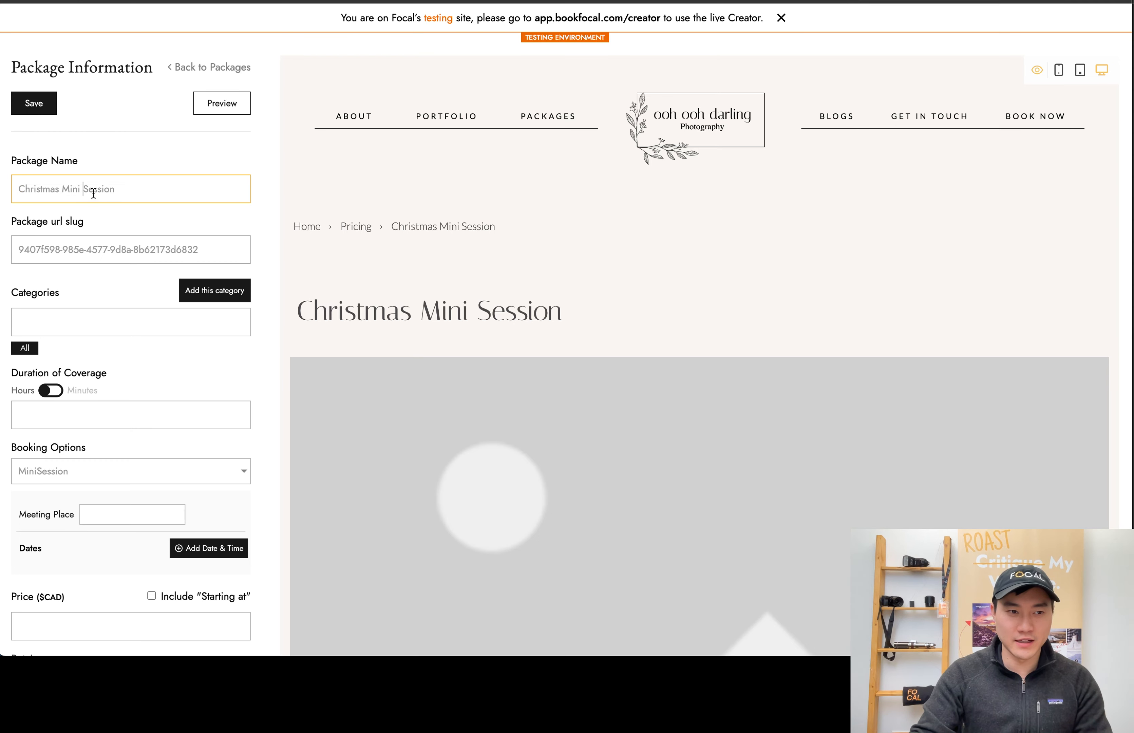
text(Victoia)
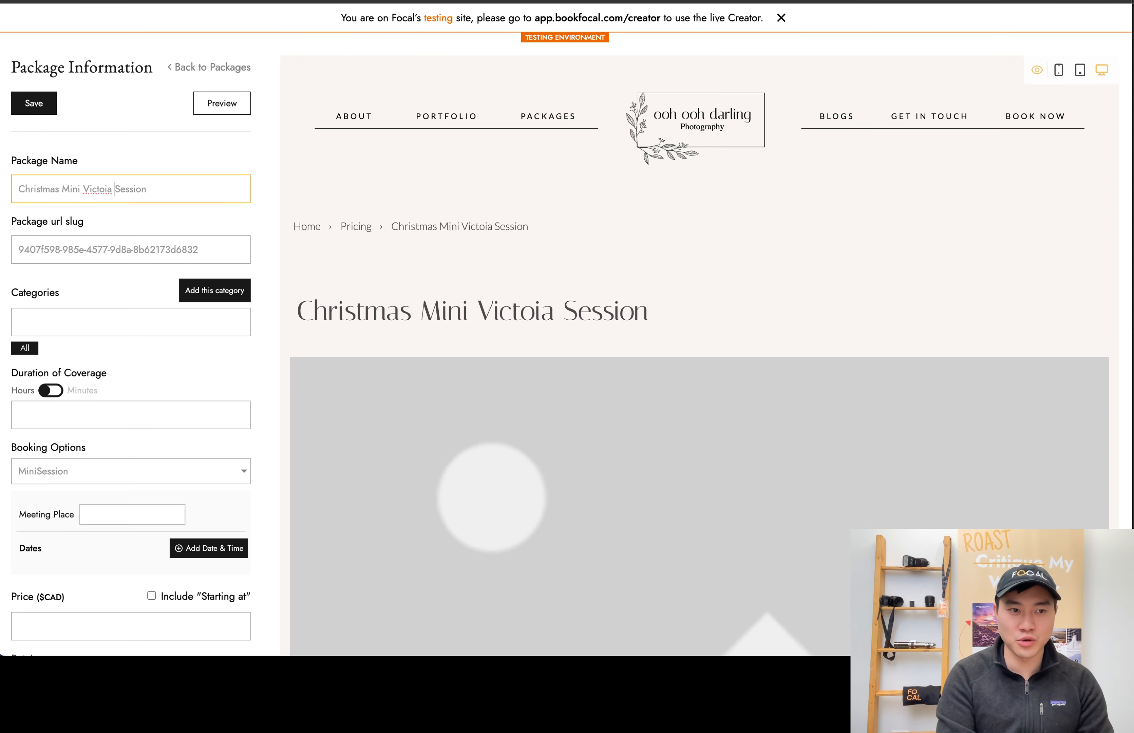
key(BackSpace)
key(BackSpace)
key(BackSpace)
text(roa)
key(BackSpace)
key(BackSpace)
key(BackSpace)
text(ia)
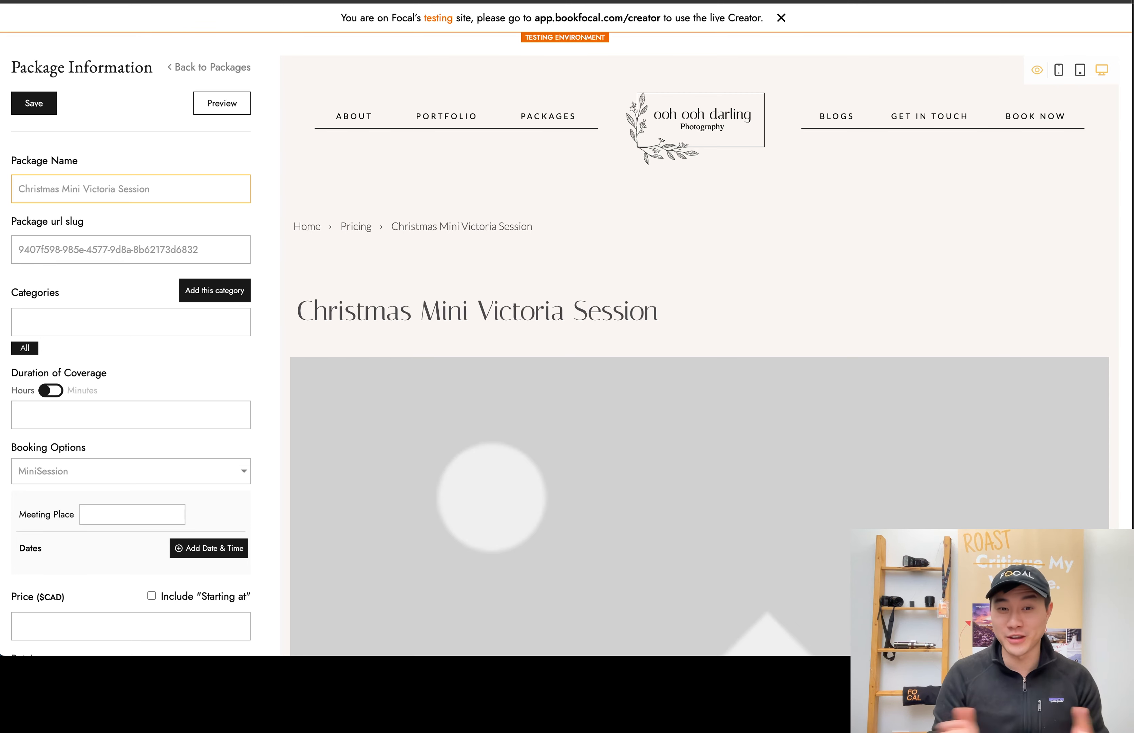
double_click(111, 191)
key(BackSpace)
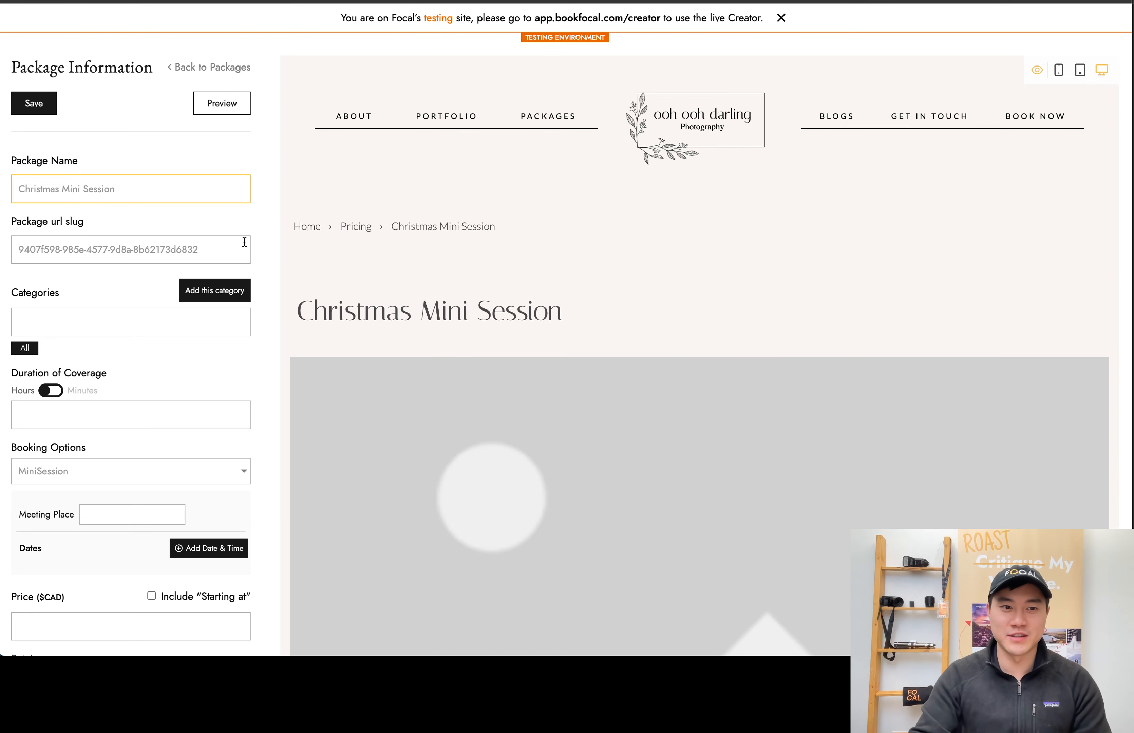
Replace the package's URL slug with "christmas-mini"
triple_click(236, 249)
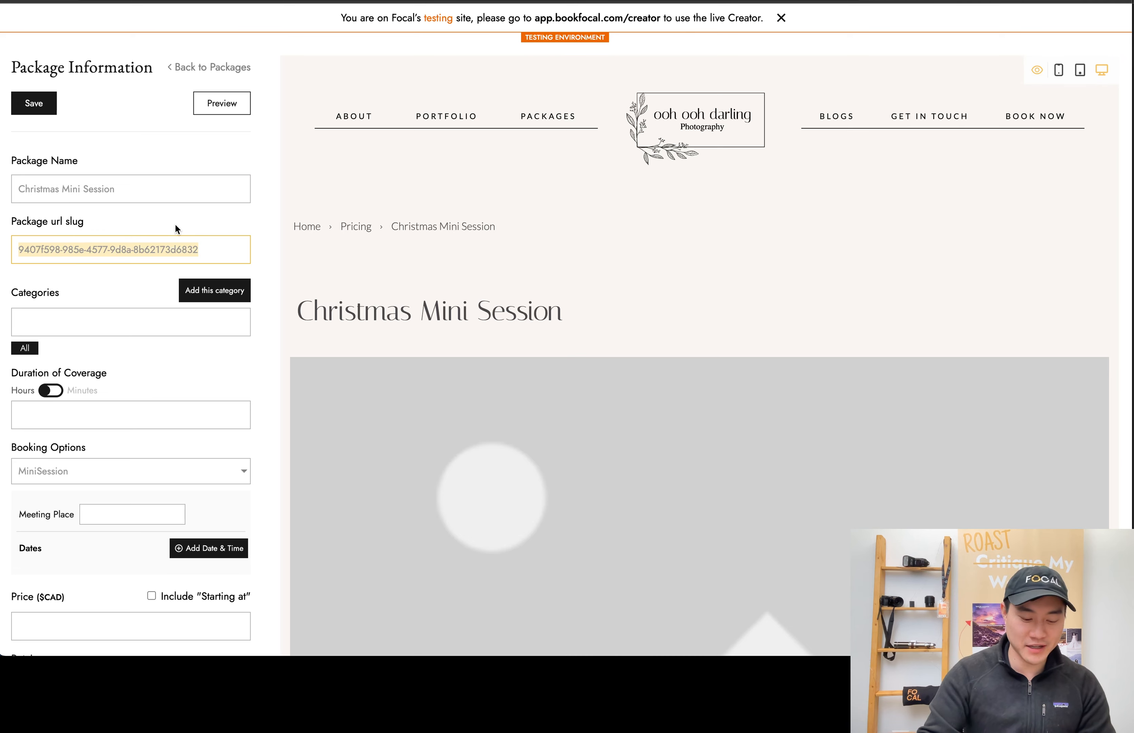
text(chr)
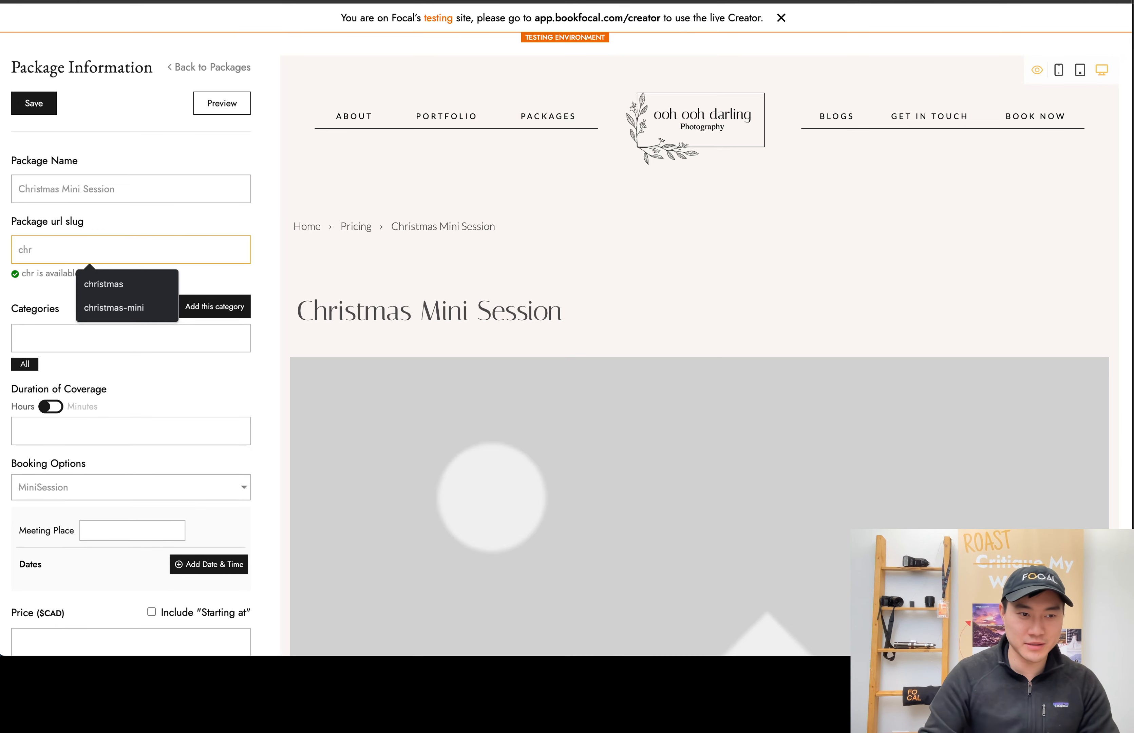
key(Down)
key(Down)
key(Return)
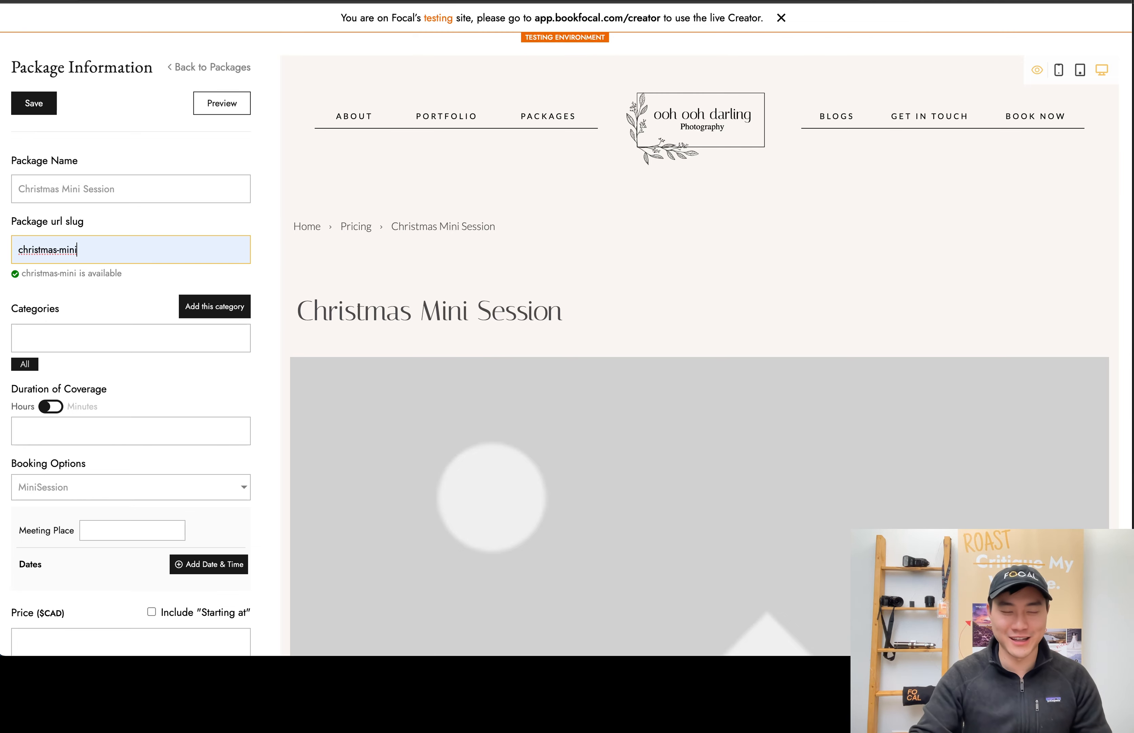
Set the package's duration of coverage to 20 minutes
scroll(33, 369, down, 4)
click(51, 241)
click(71, 264)
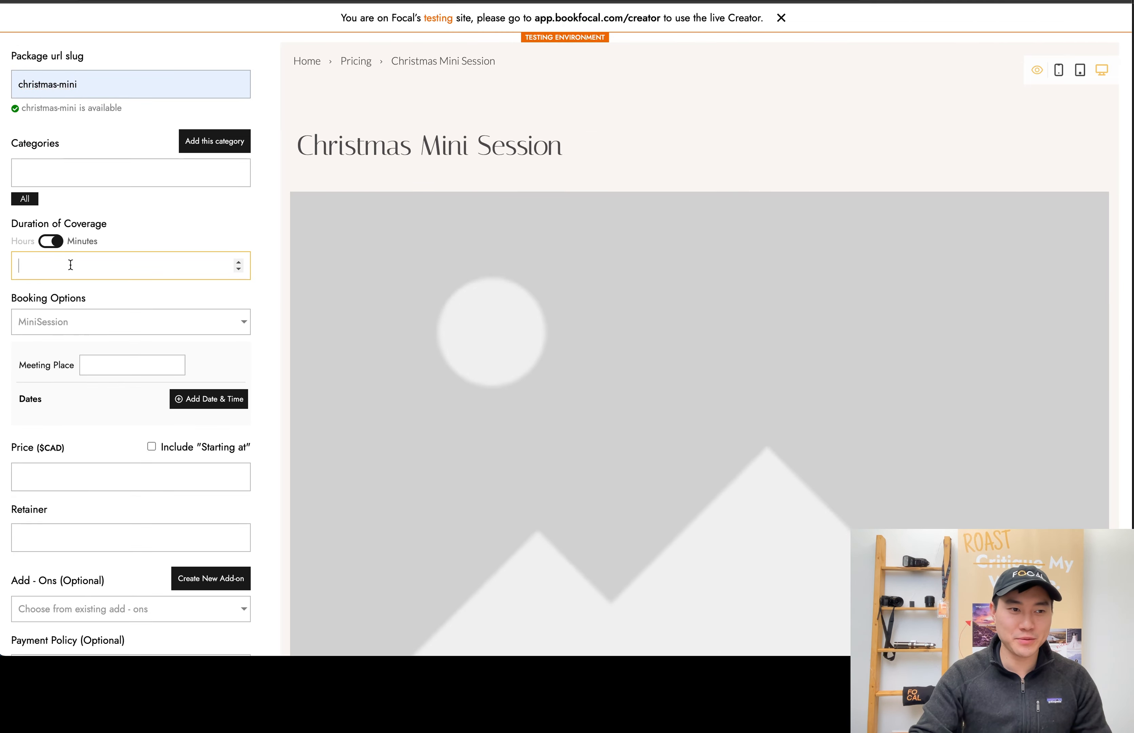
text(20)
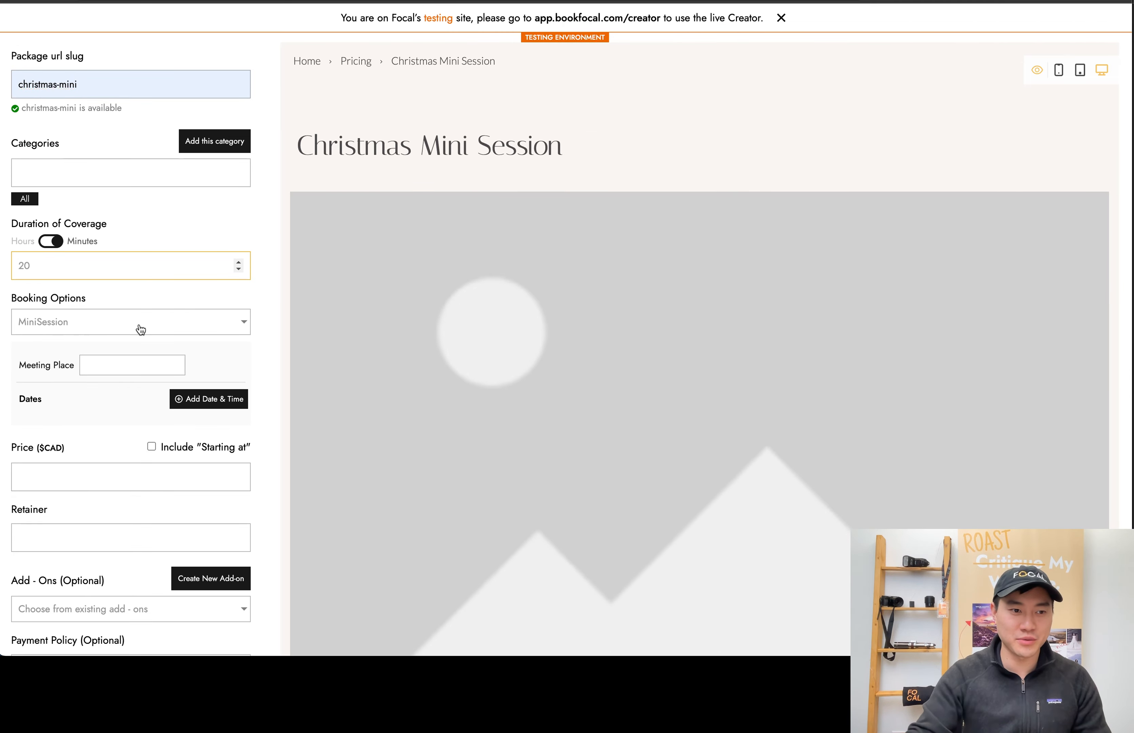
Set the mini session's meeting place to Ooh Ooh Darling Studio
click(131, 362)
click(147, 396)
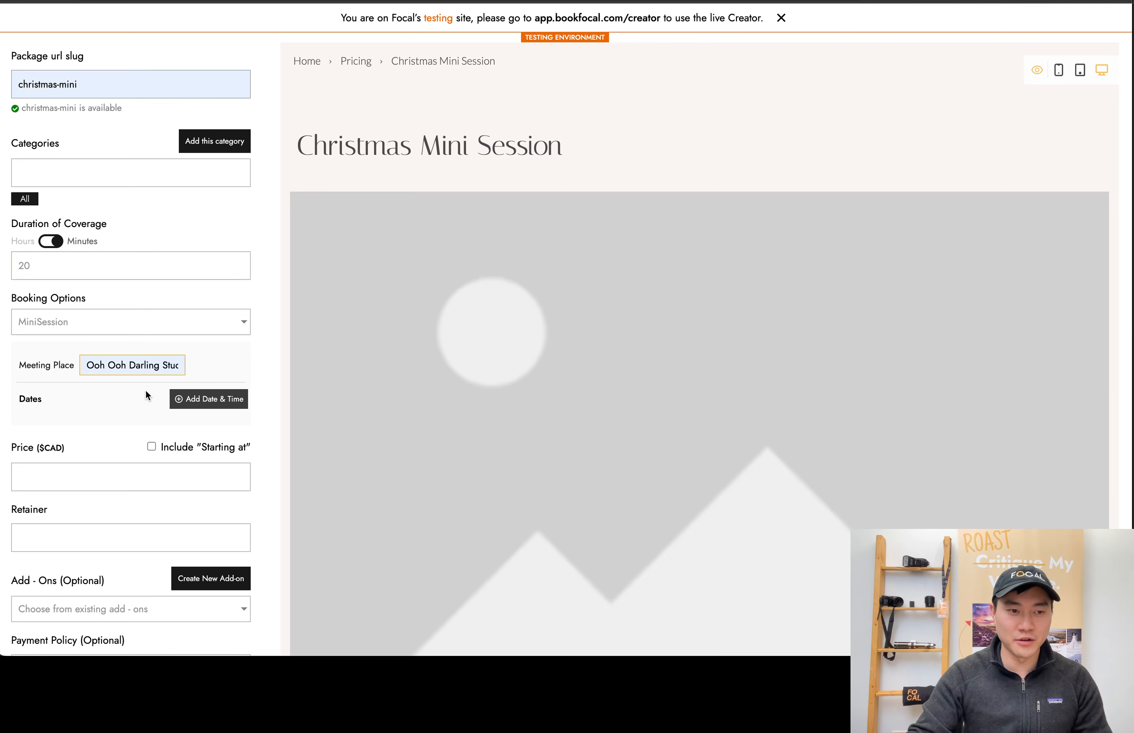
scroll(161, 370, right, 1)
scroll(166, 368, left, 1)
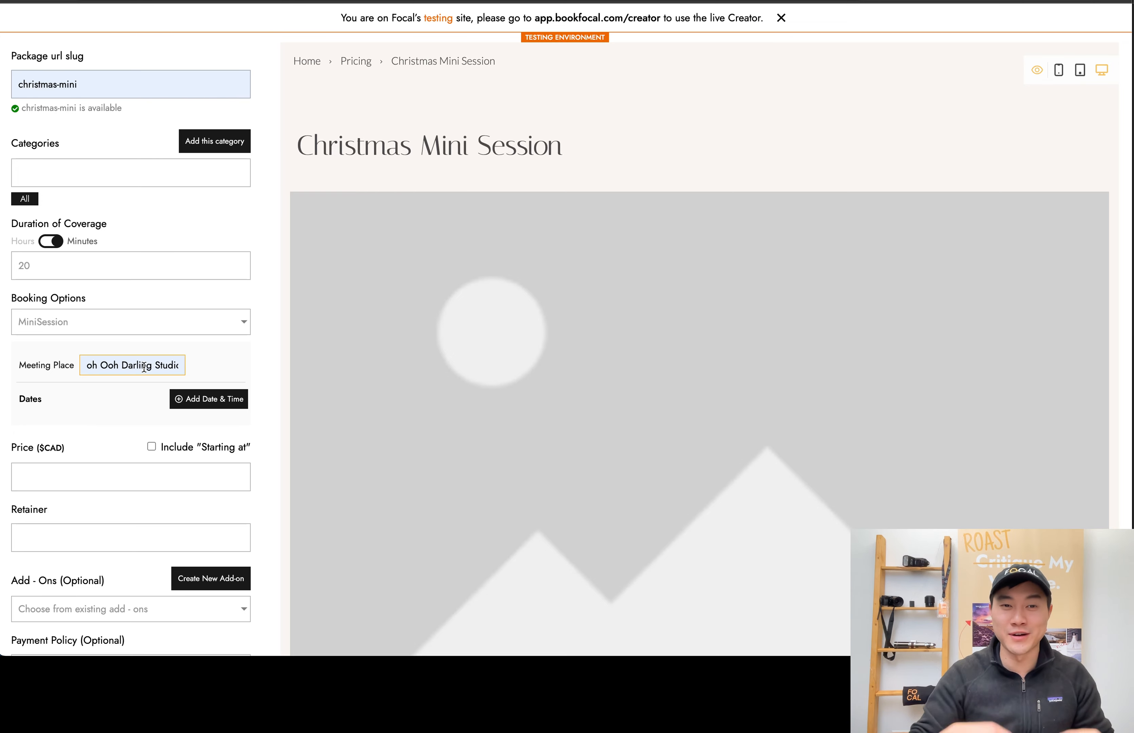
Add two mini session dates, 2023/12/23 and 2023/12/24
click(189, 400)
click(190, 400)
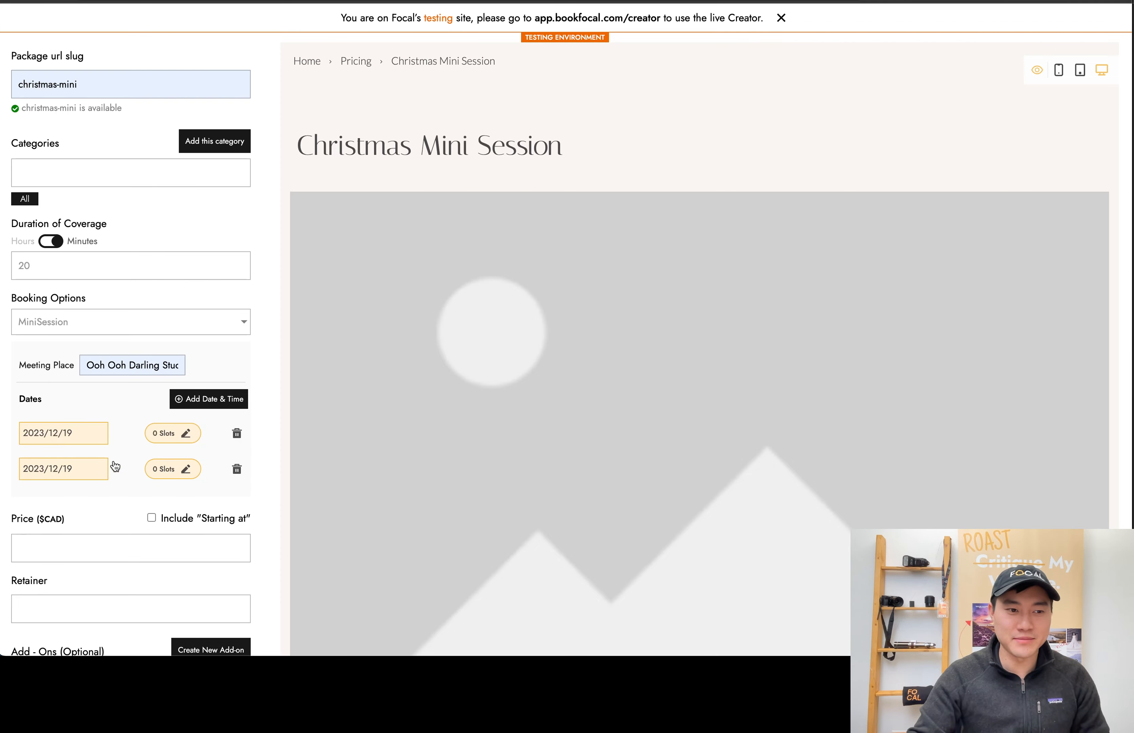
click(95, 435)
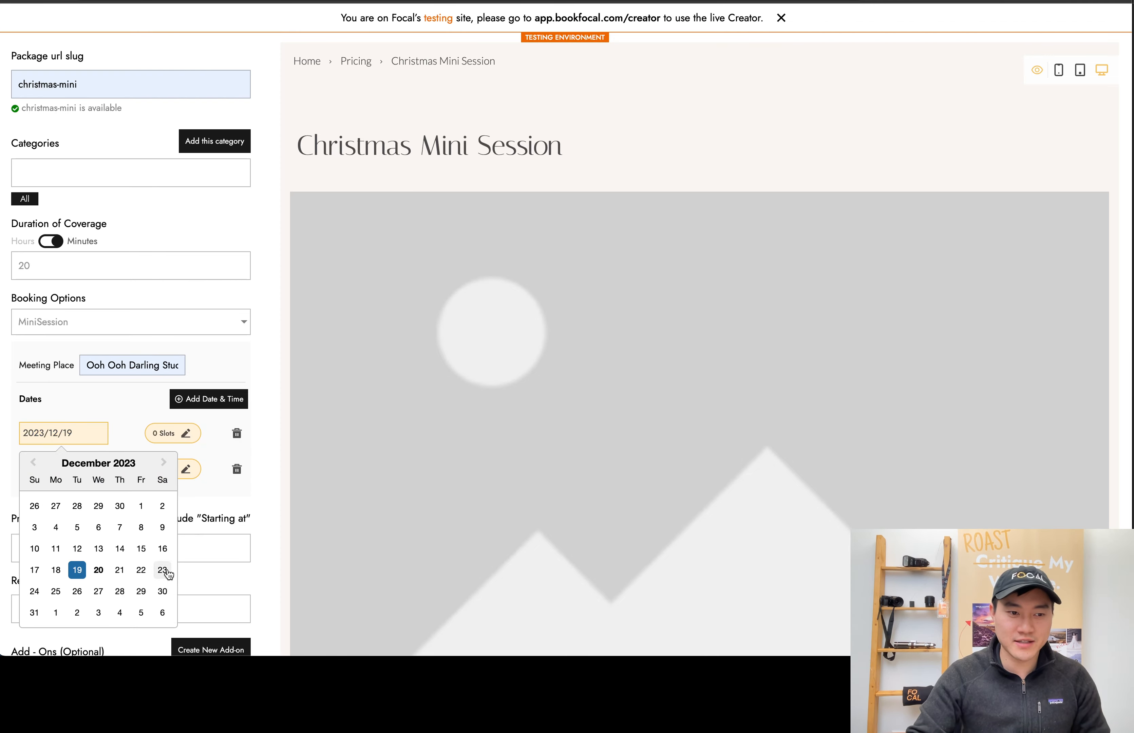
click(96, 474)
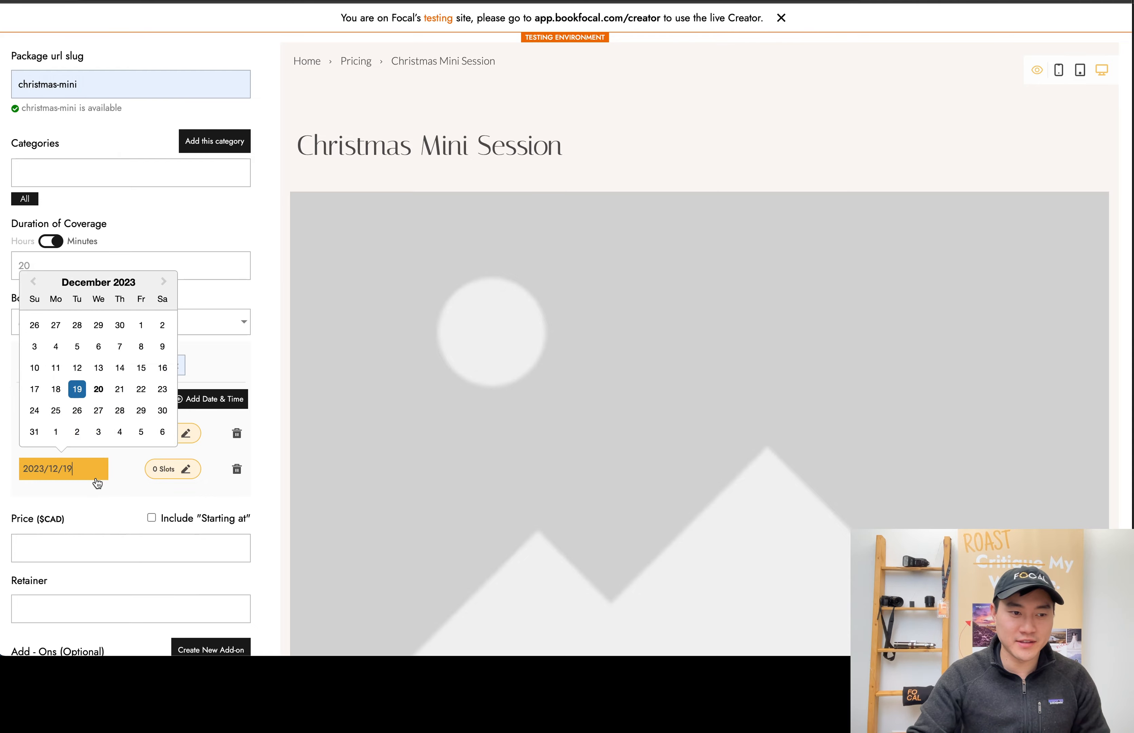
click(35, 410)
Generate time slots for December 23 from 11:00 AM to 4:00 PM with a 10-minute gap
click(166, 433)
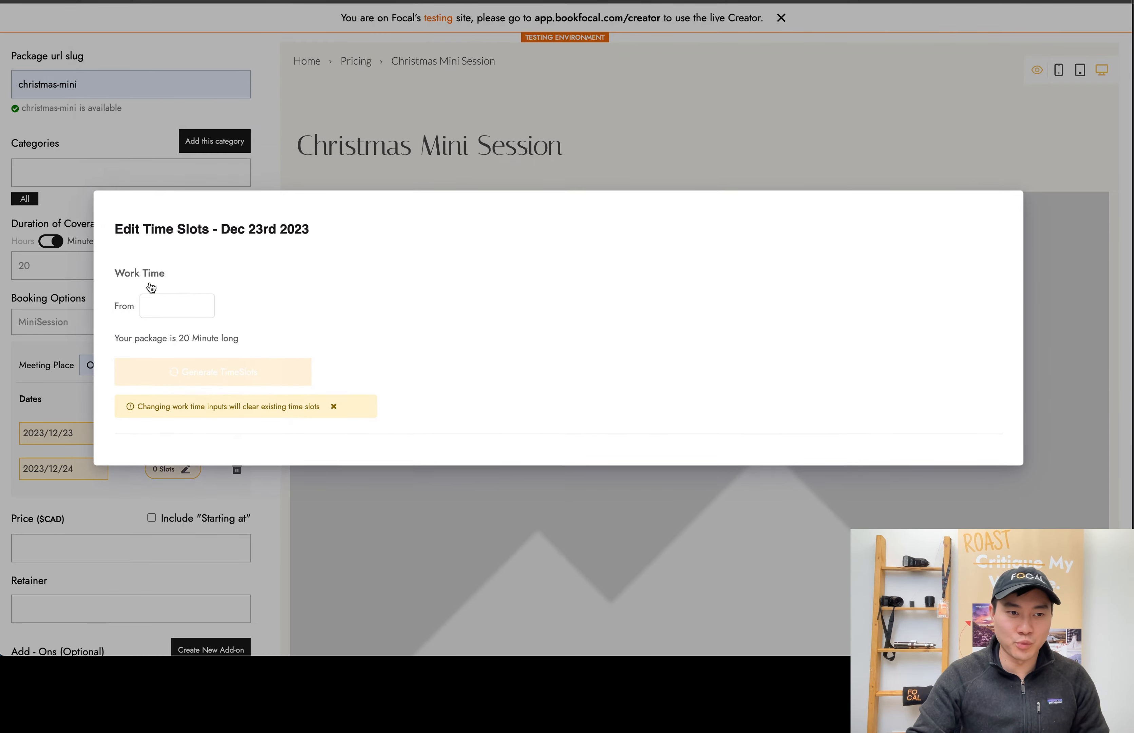
click(157, 307)
scroll(169, 400, up, 10)
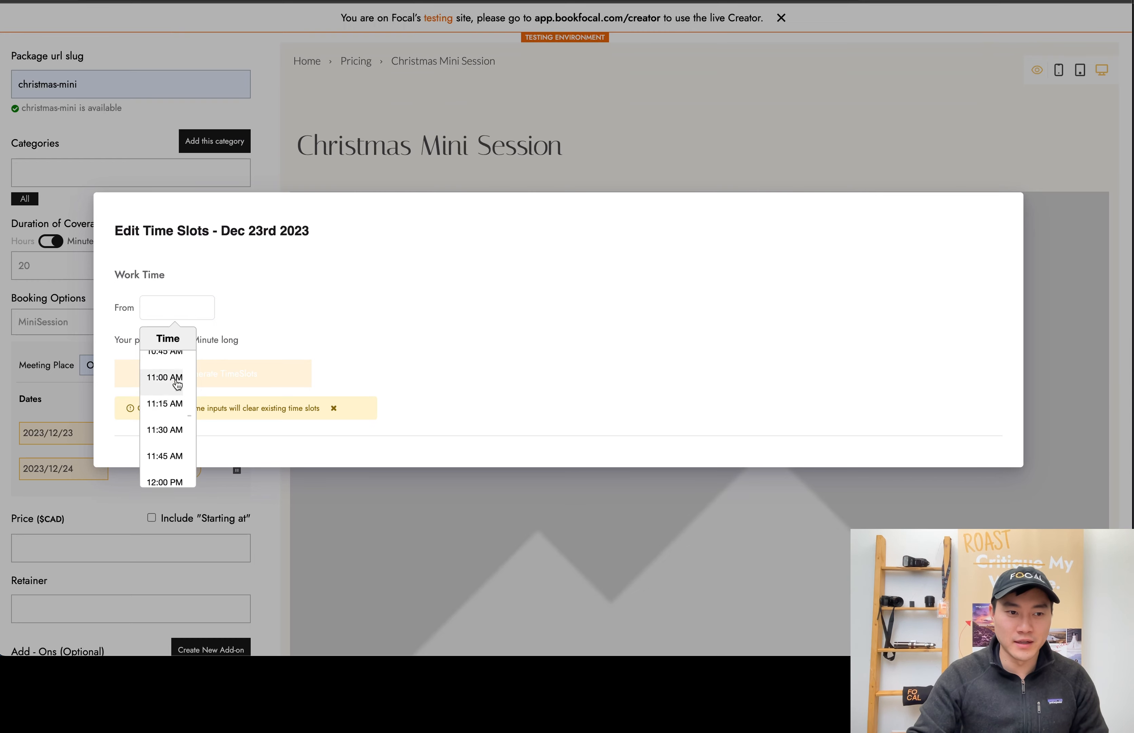
click(164, 377)
click(239, 309)
scroll(257, 438, down, 2)
scroll(256, 442, down, 2)
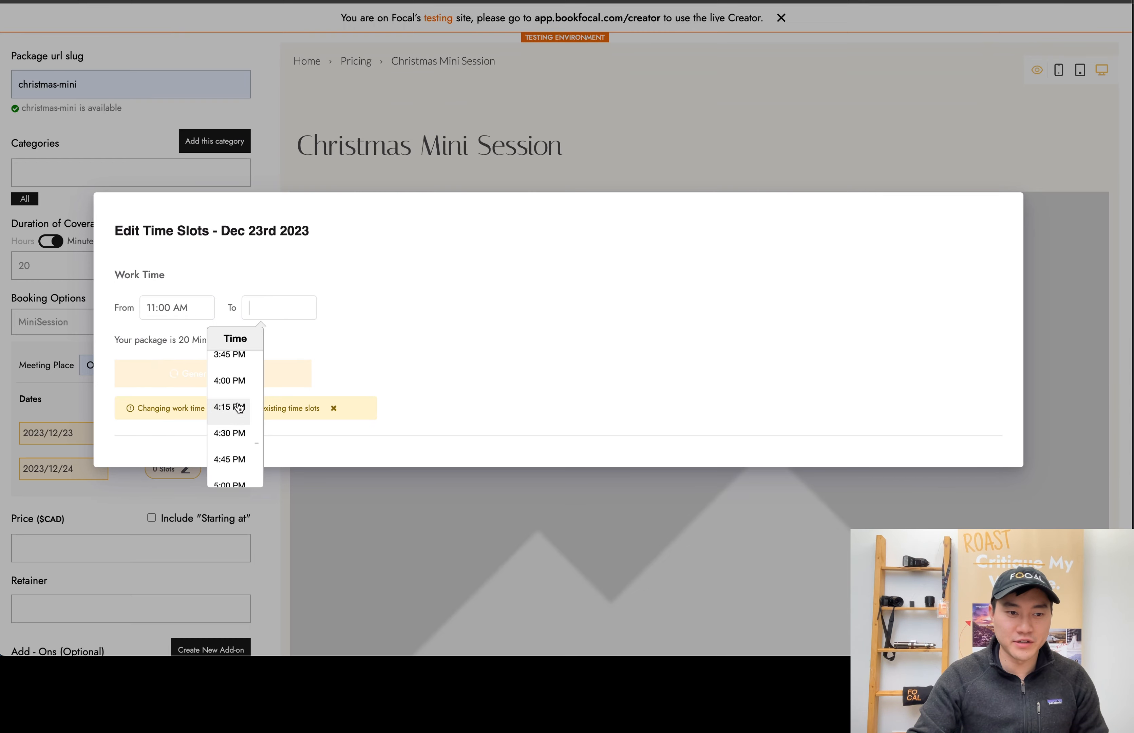
click(233, 382)
click(394, 289)
key(BackSpace)
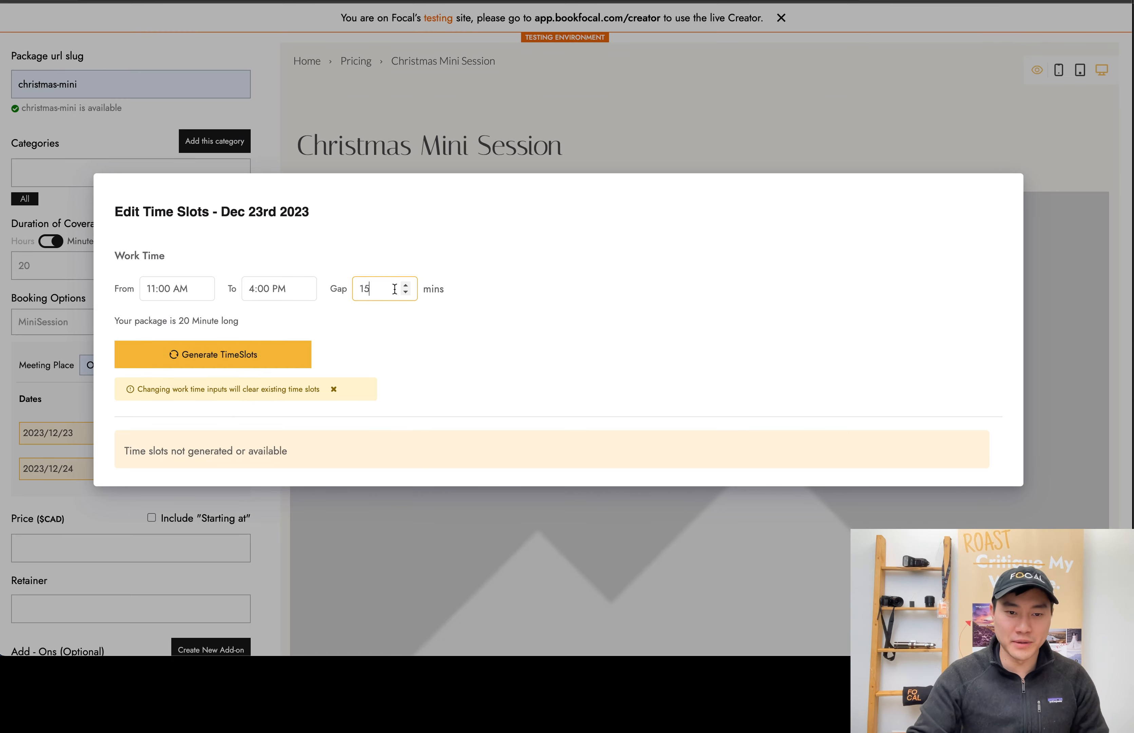
text(0)
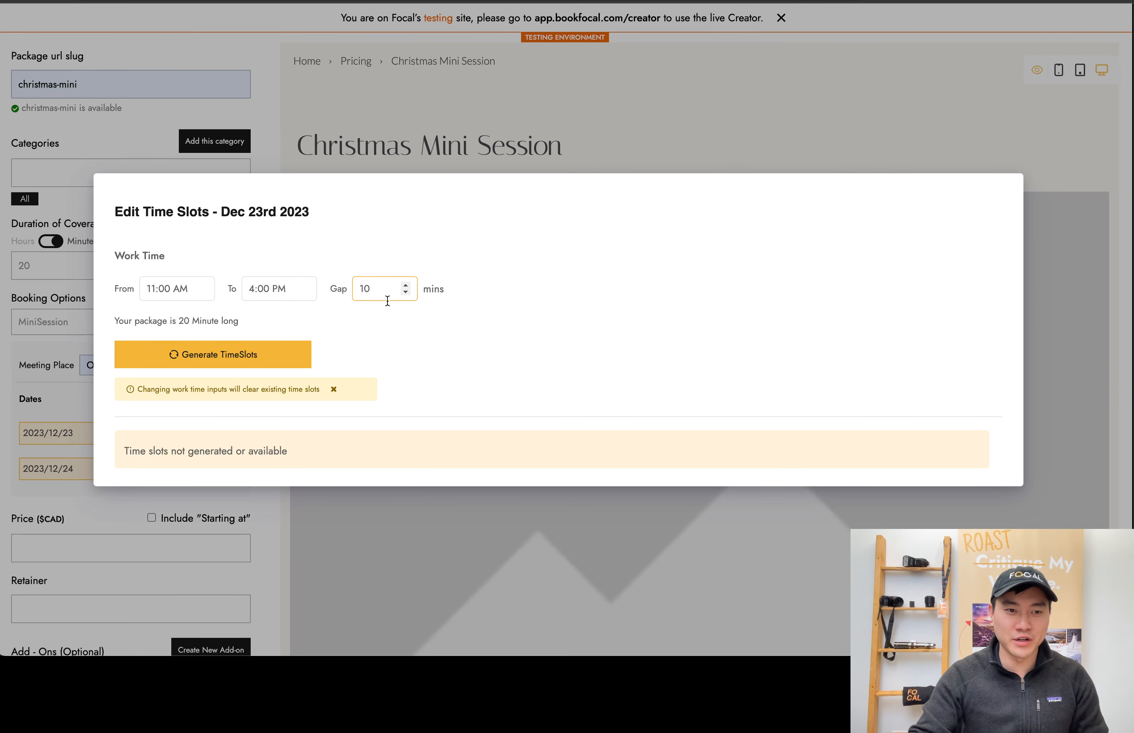
click(241, 361)
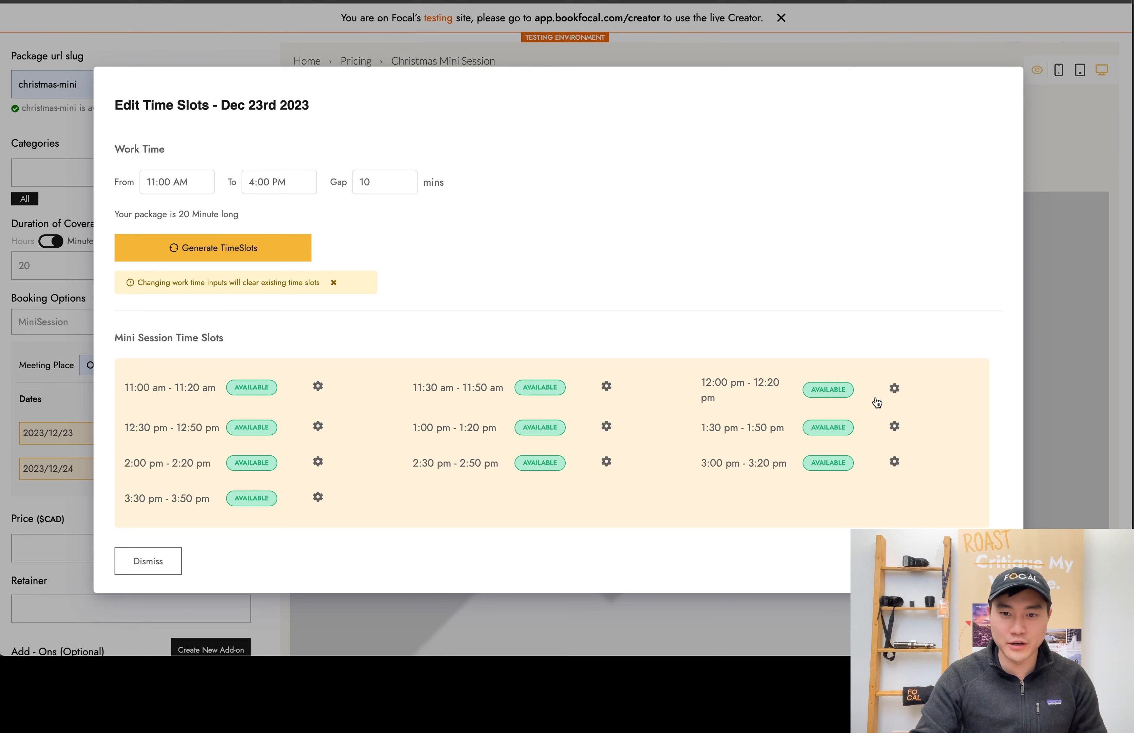
Delete the 12:00 pm and 12:30 pm slots on December 23 and save that date's time slots
click(893, 388)
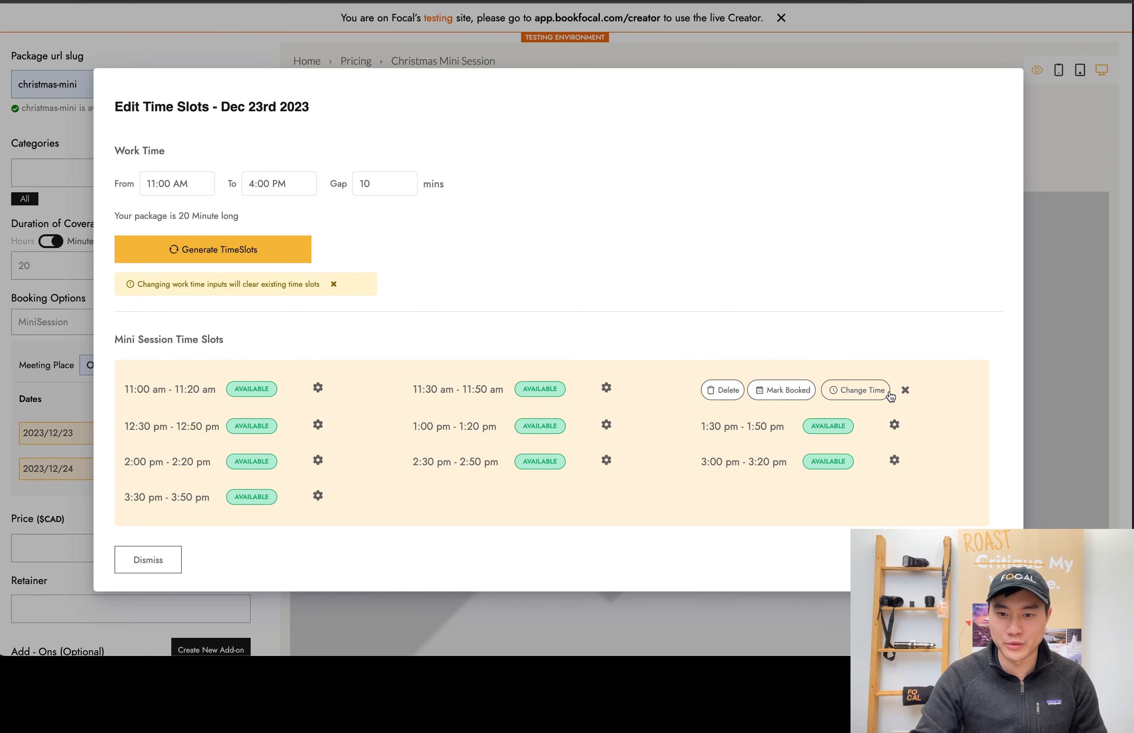
click(721, 390)
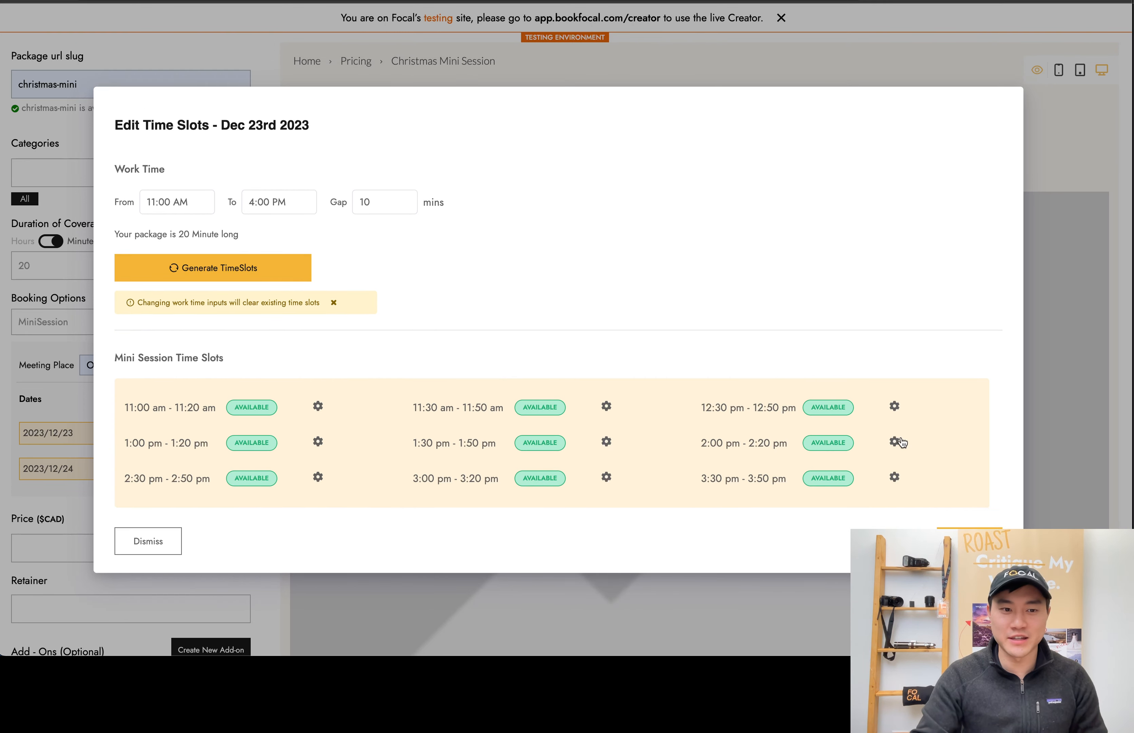
click(895, 406)
click(724, 408)
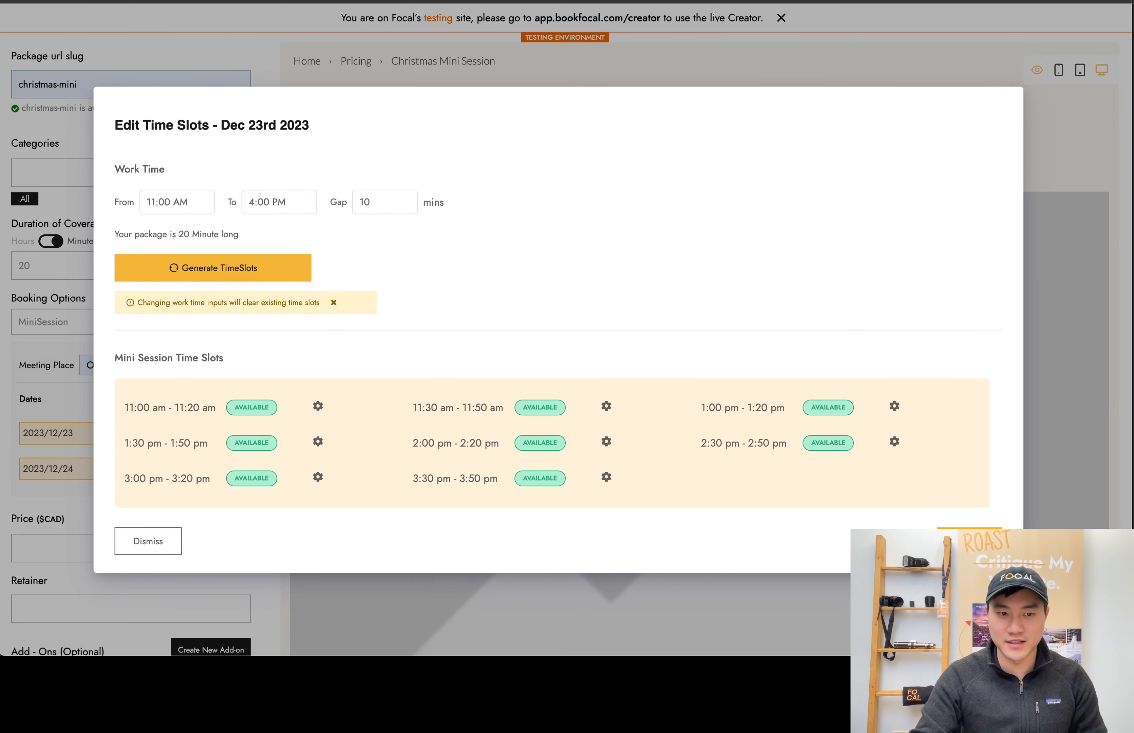
click(969, 541)
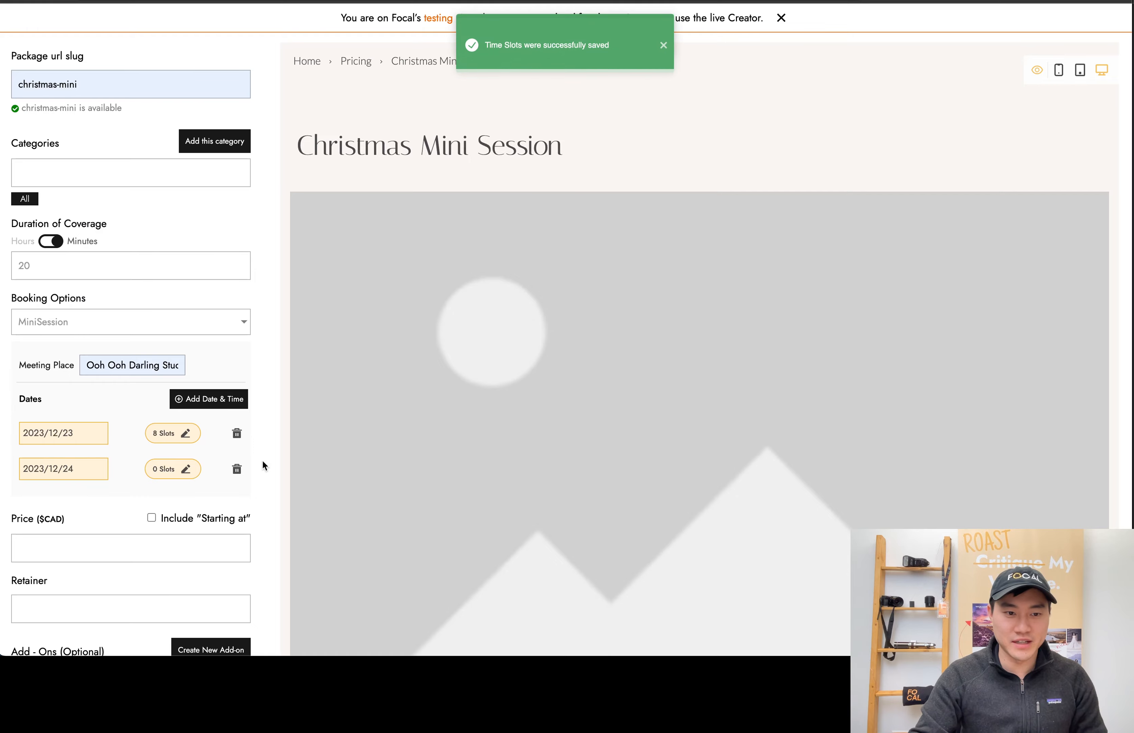
Generate time slots for December 24 from 10:15 AM to 3:00 PM with a 10-minute gap
click(178, 470)
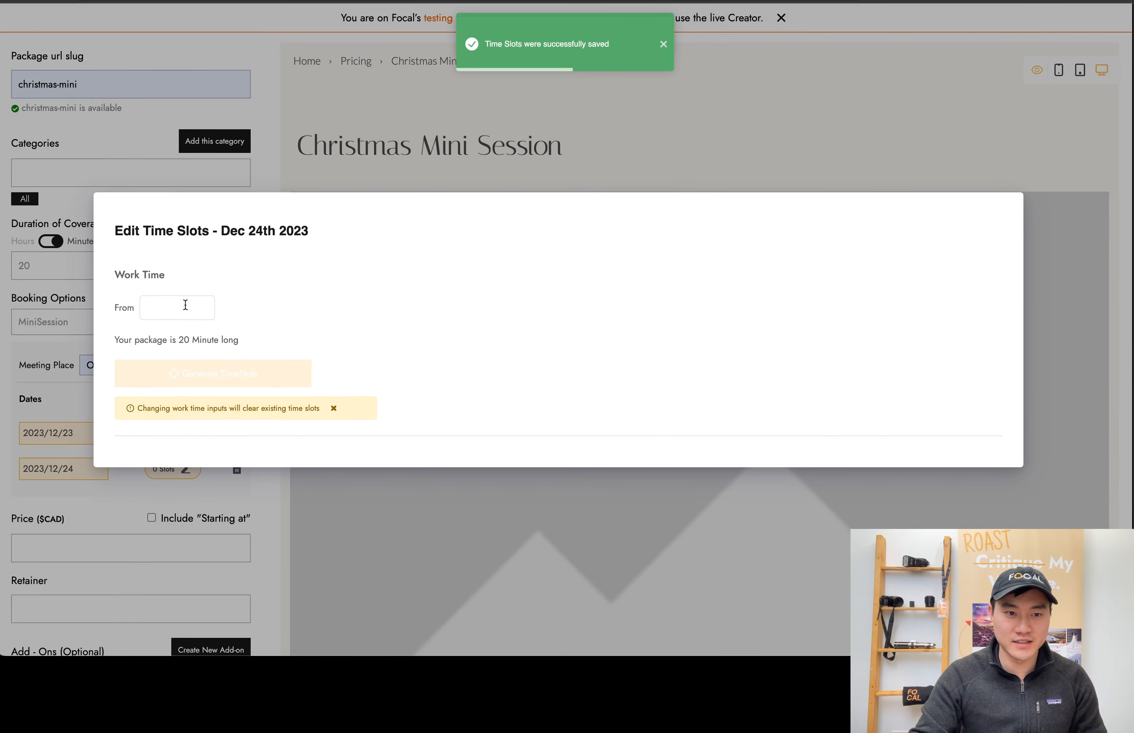
click(185, 306)
scroll(176, 394, up, 6)
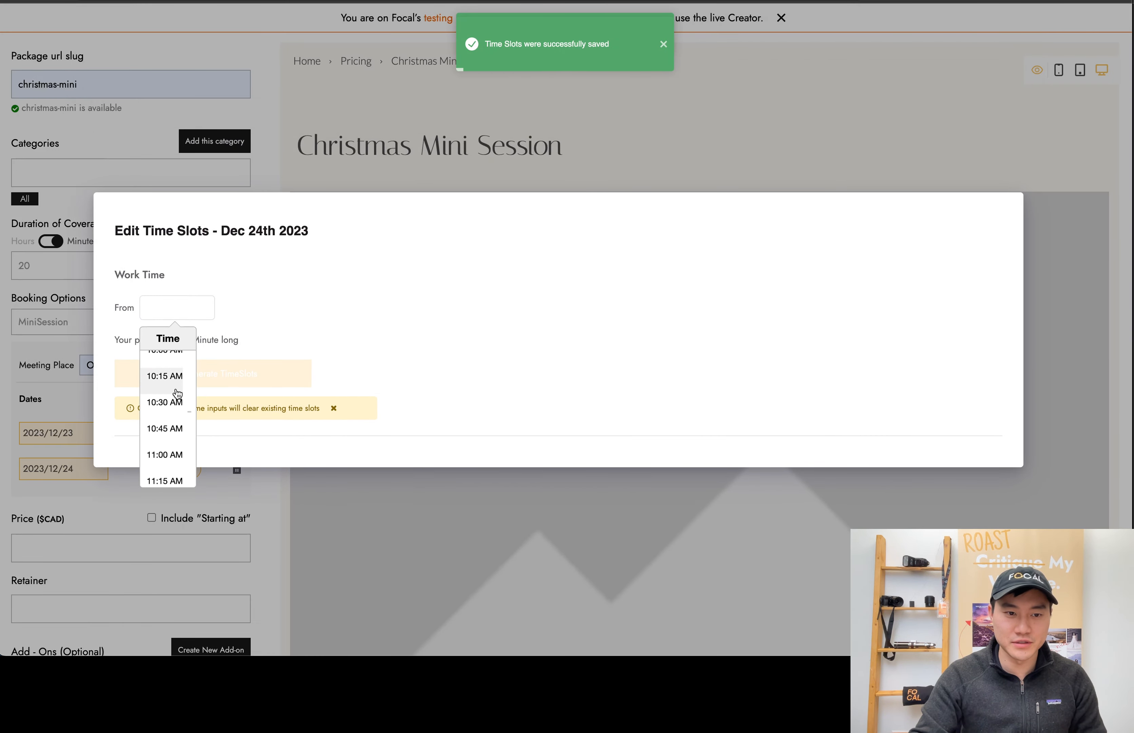
click(174, 391)
click(274, 309)
click(229, 443)
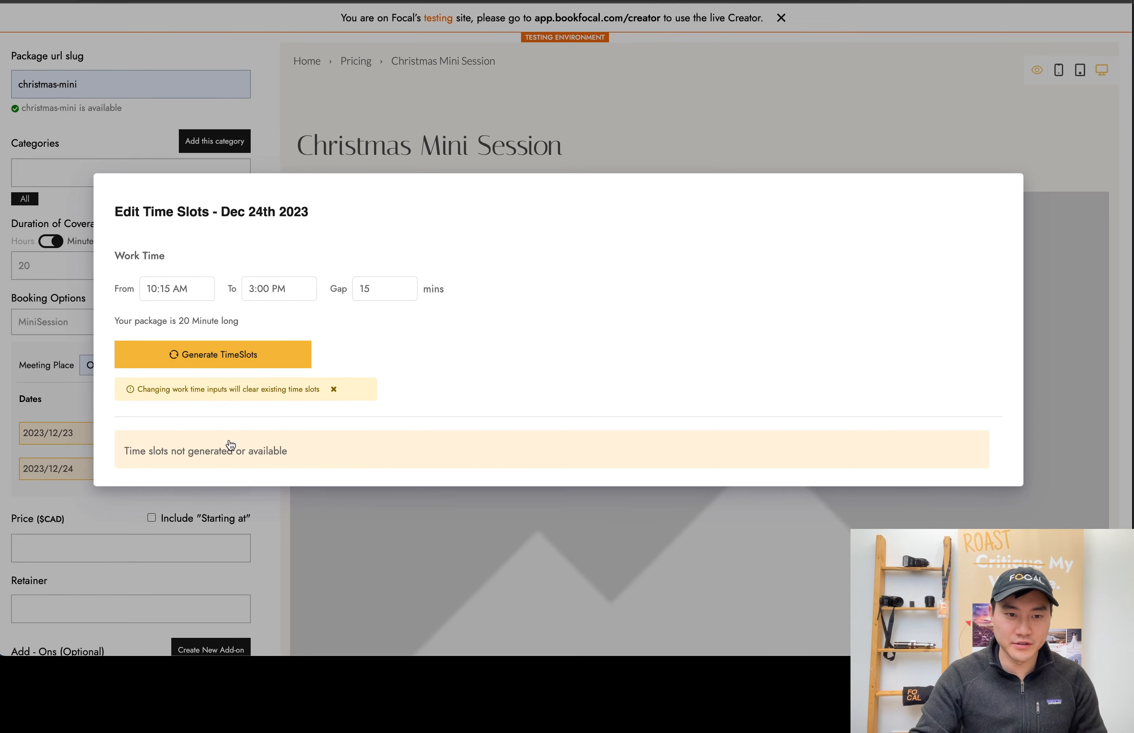
click(386, 299)
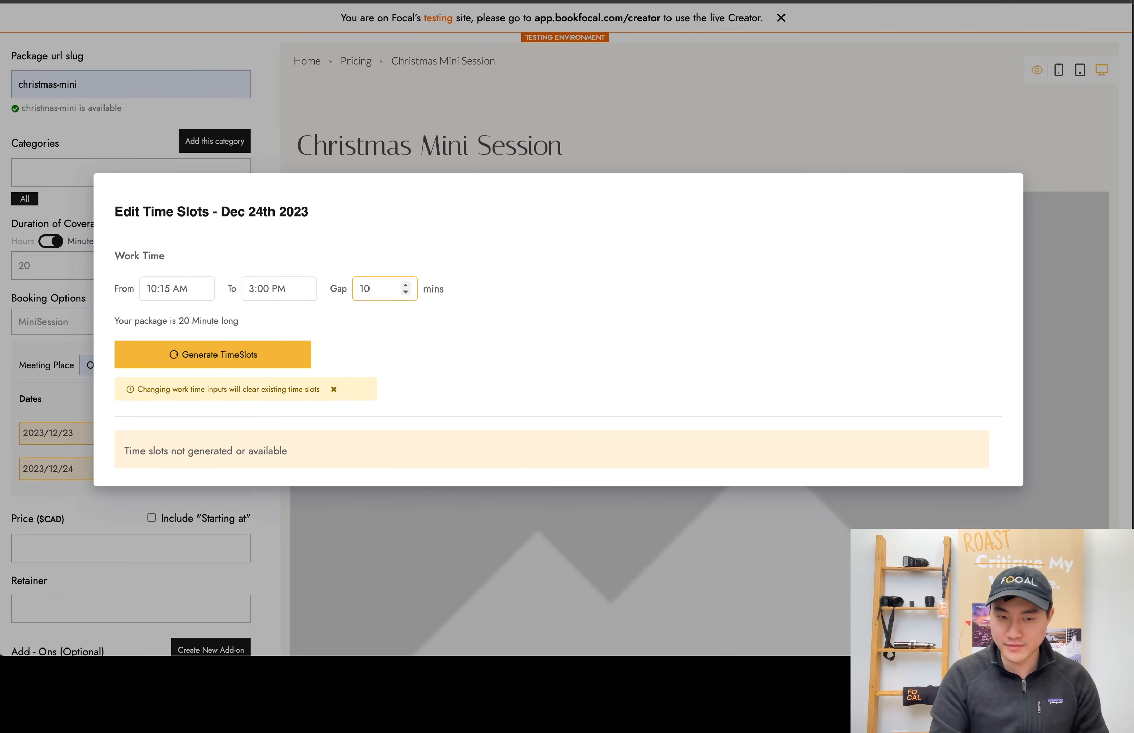
click(299, 345)
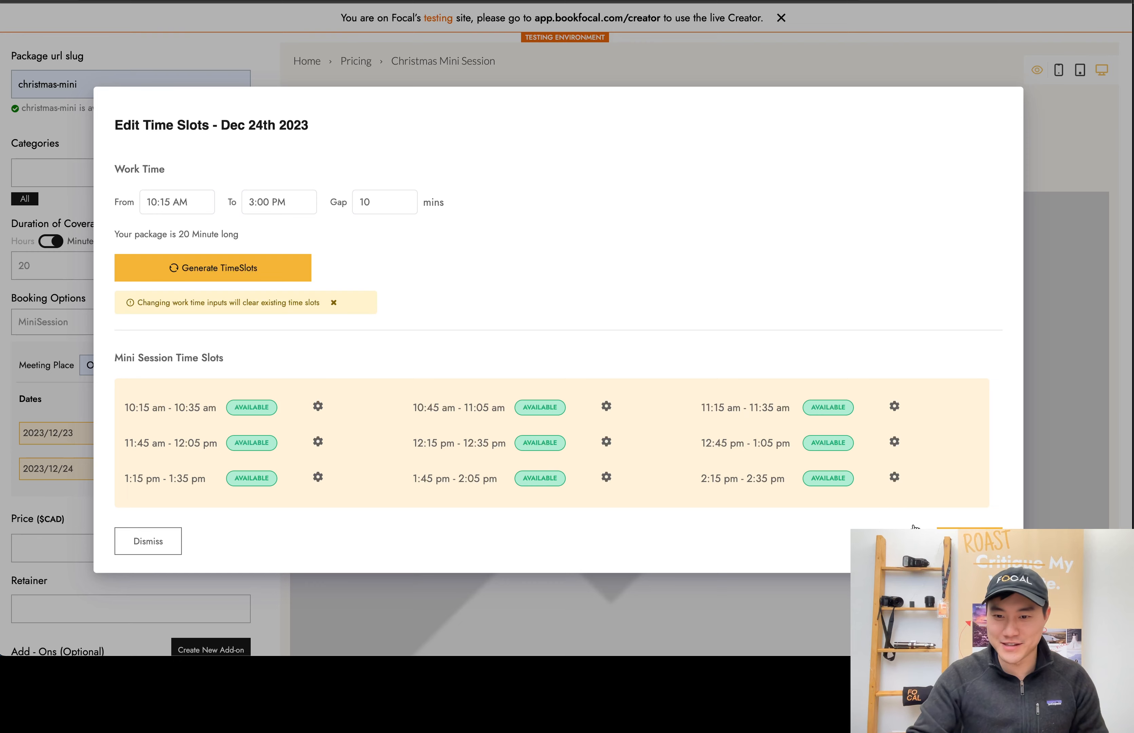
Save December 24's time slots and set the package's price and retainer to 300 CAD each
click(167, 540)
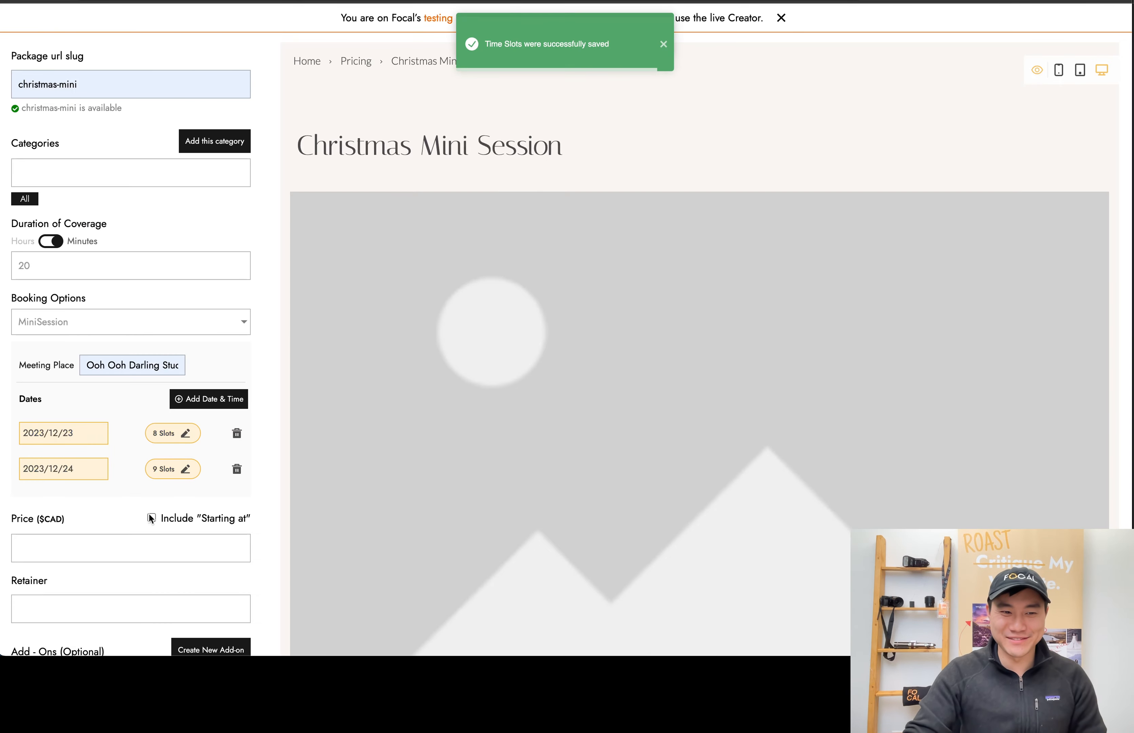
click(167, 542)
text(300)
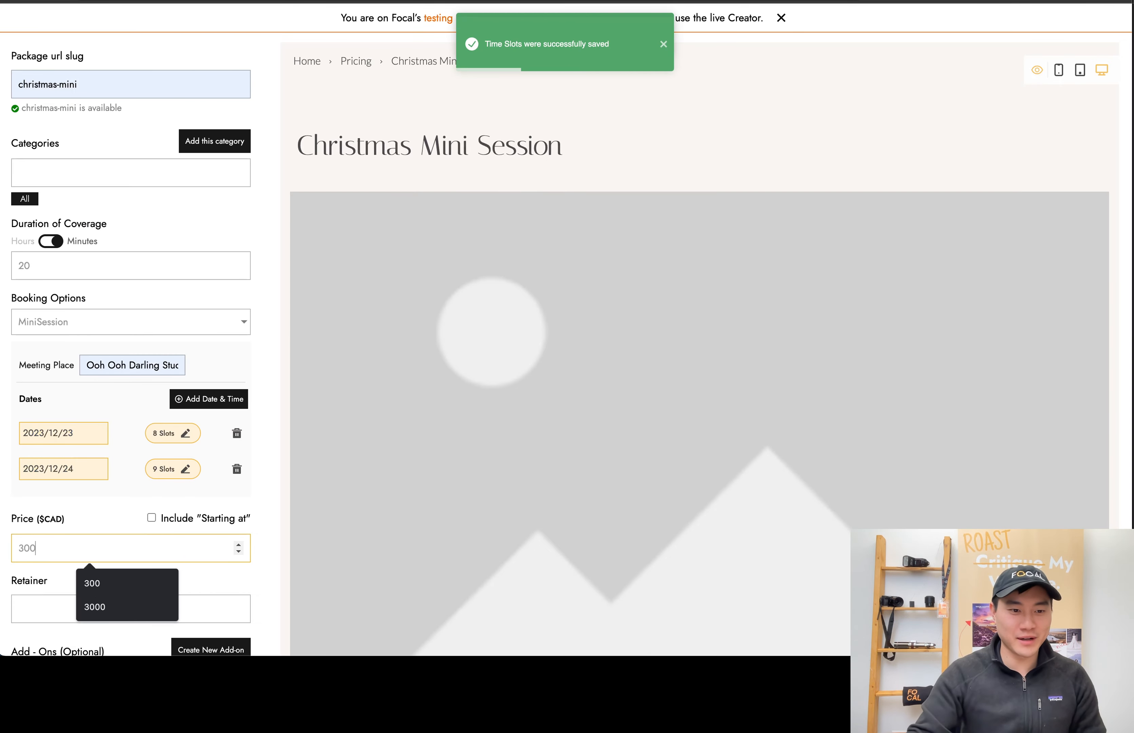
click(42, 608)
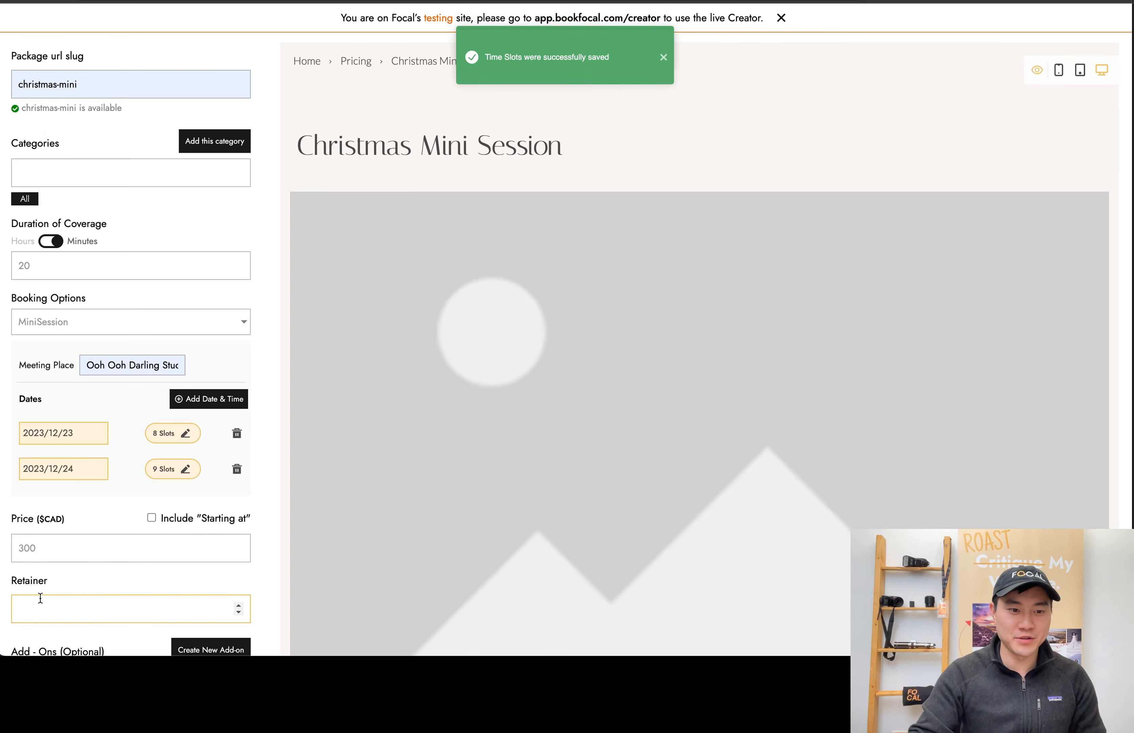
text(300)
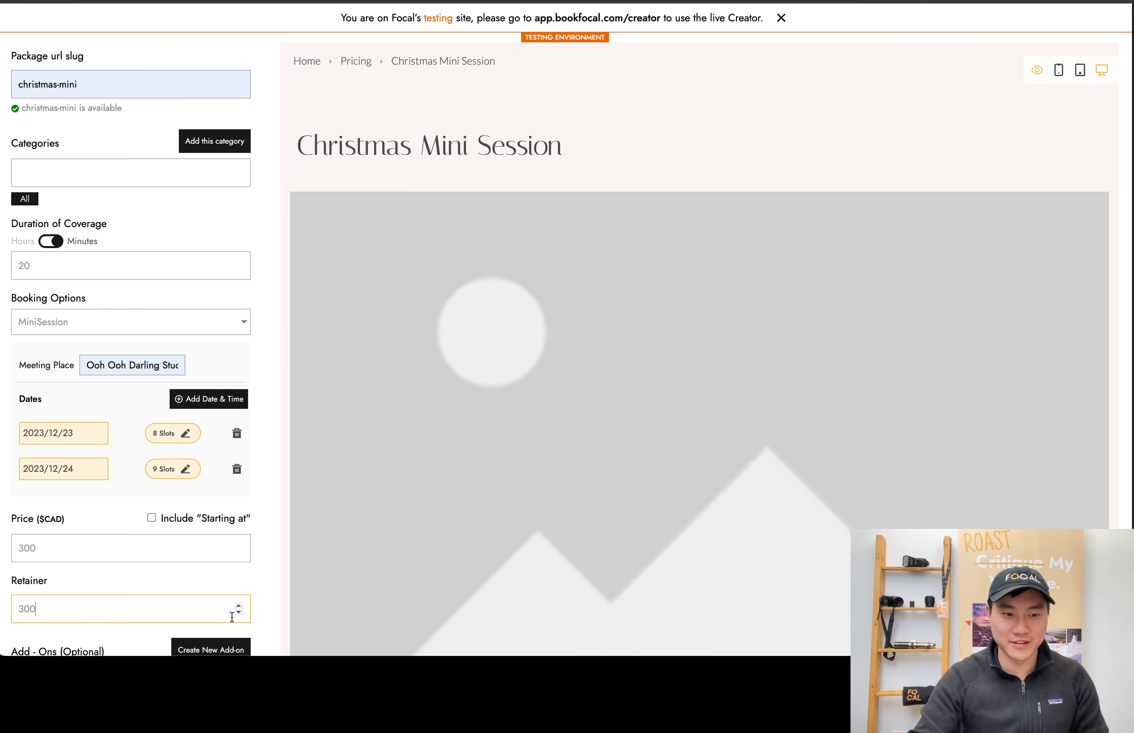
Link the existing $100.00 Santa add-on to the package
scroll(223, 577, down, 3)
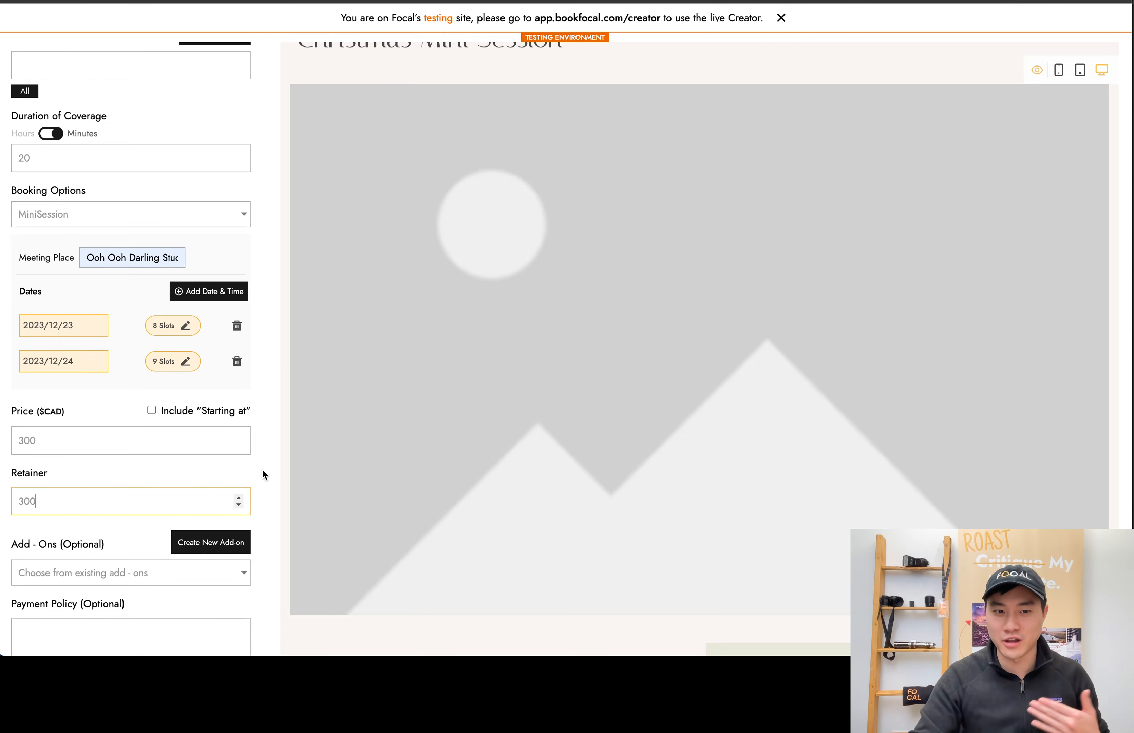
scroll(157, 481, down, 5)
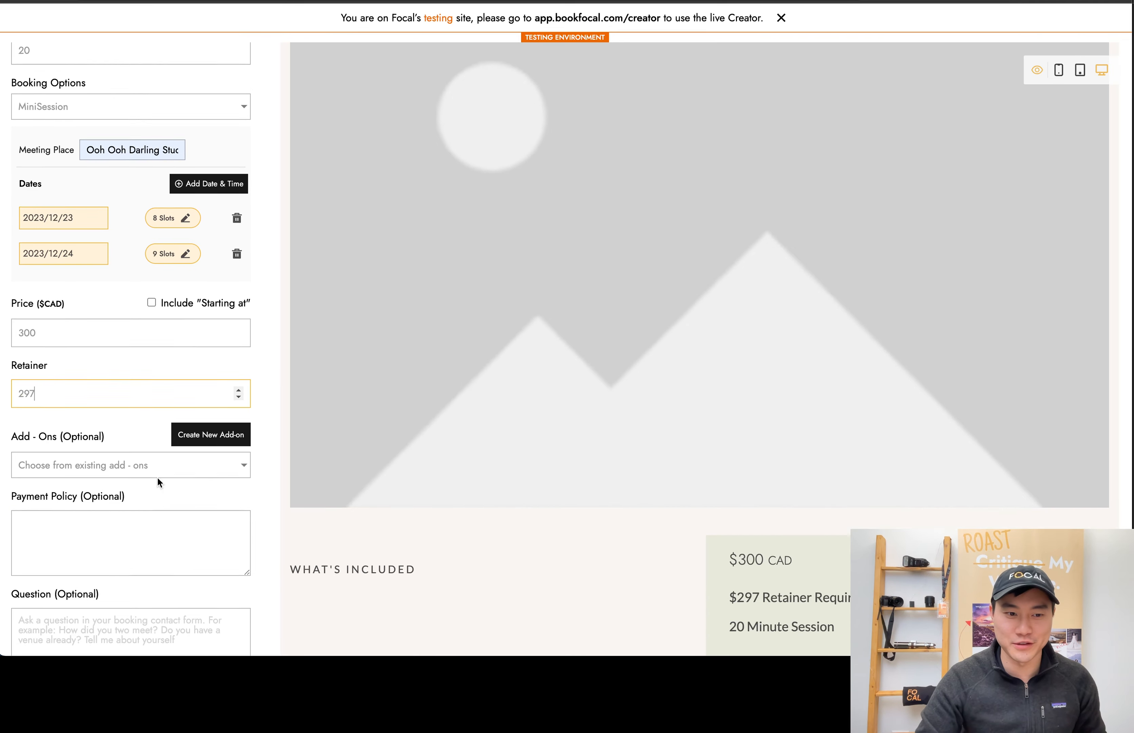
click(146, 455)
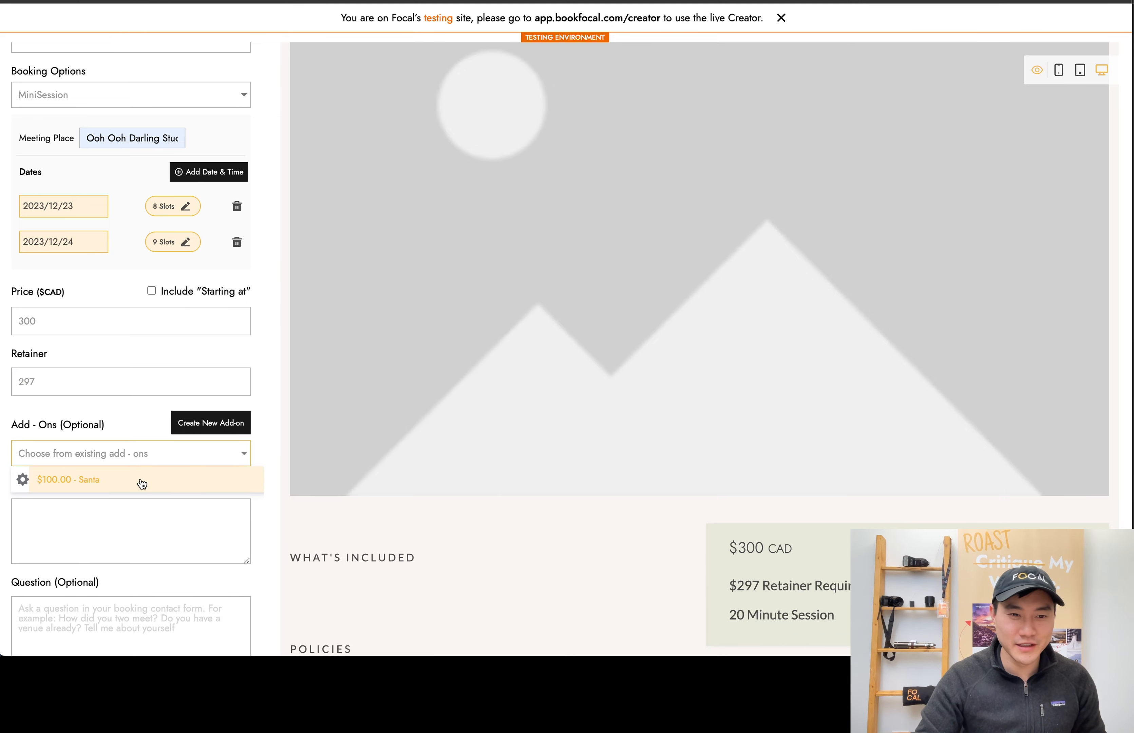
click(86, 479)
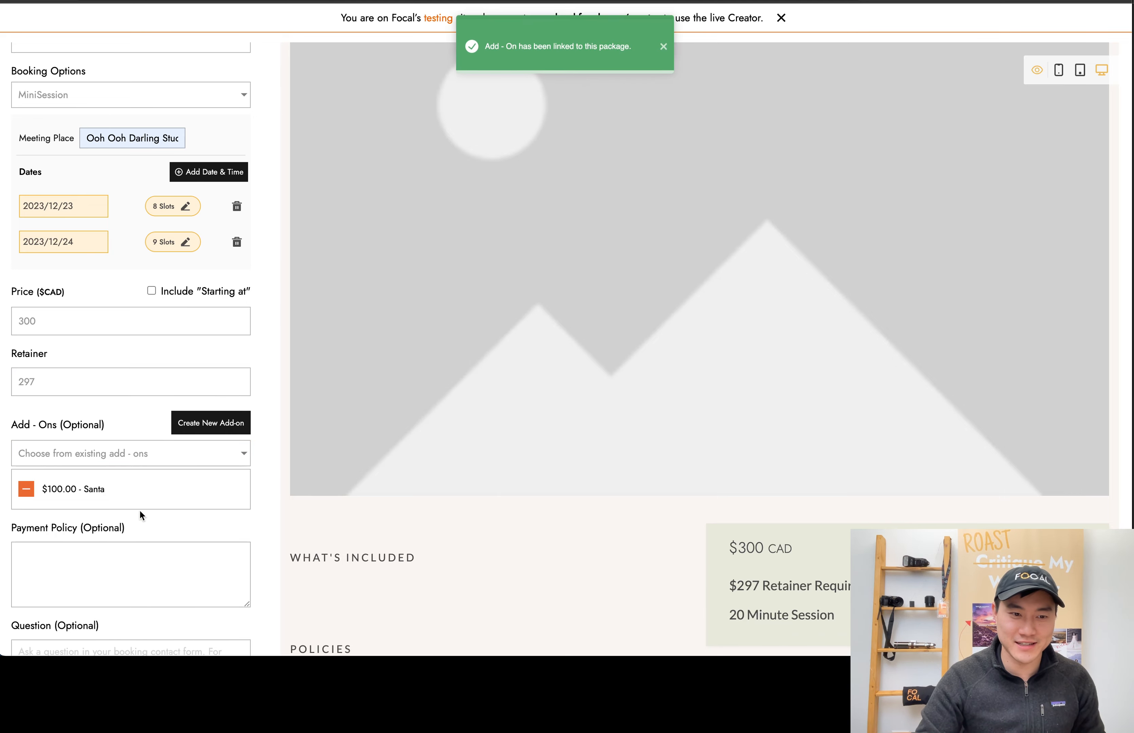
Correct the package's retainer to 300 CAD
scroll(139, 513, down, 3)
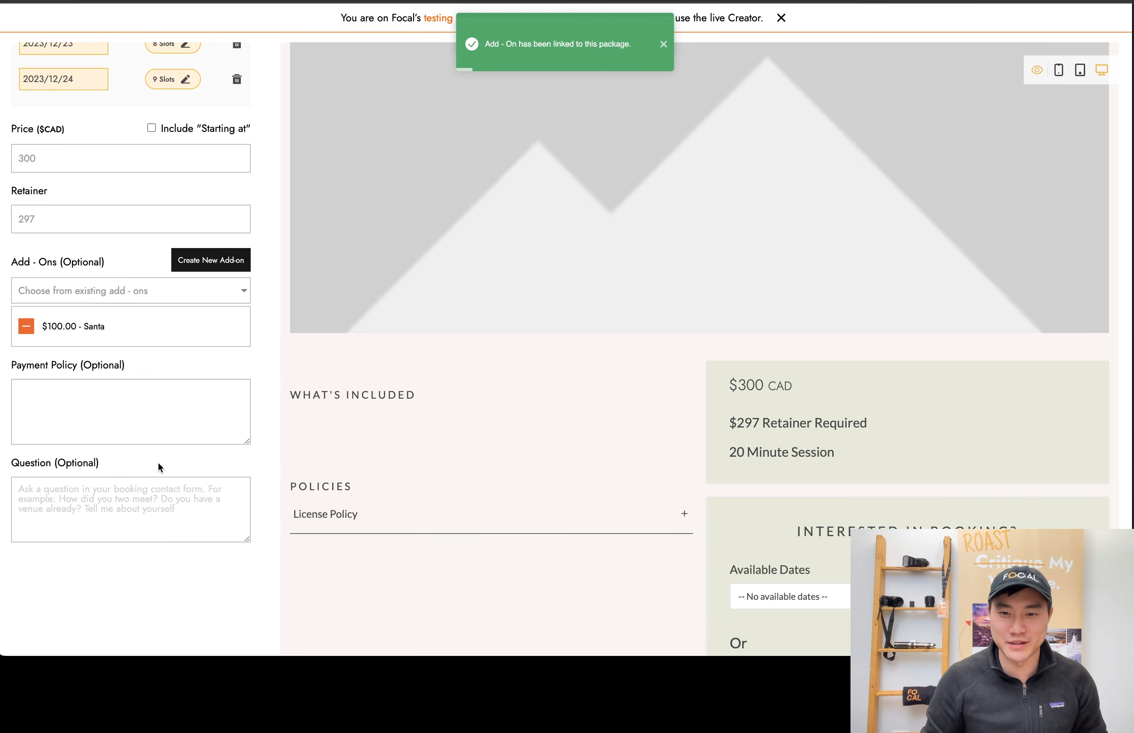
click(239, 214)
click(239, 215)
click(239, 215)
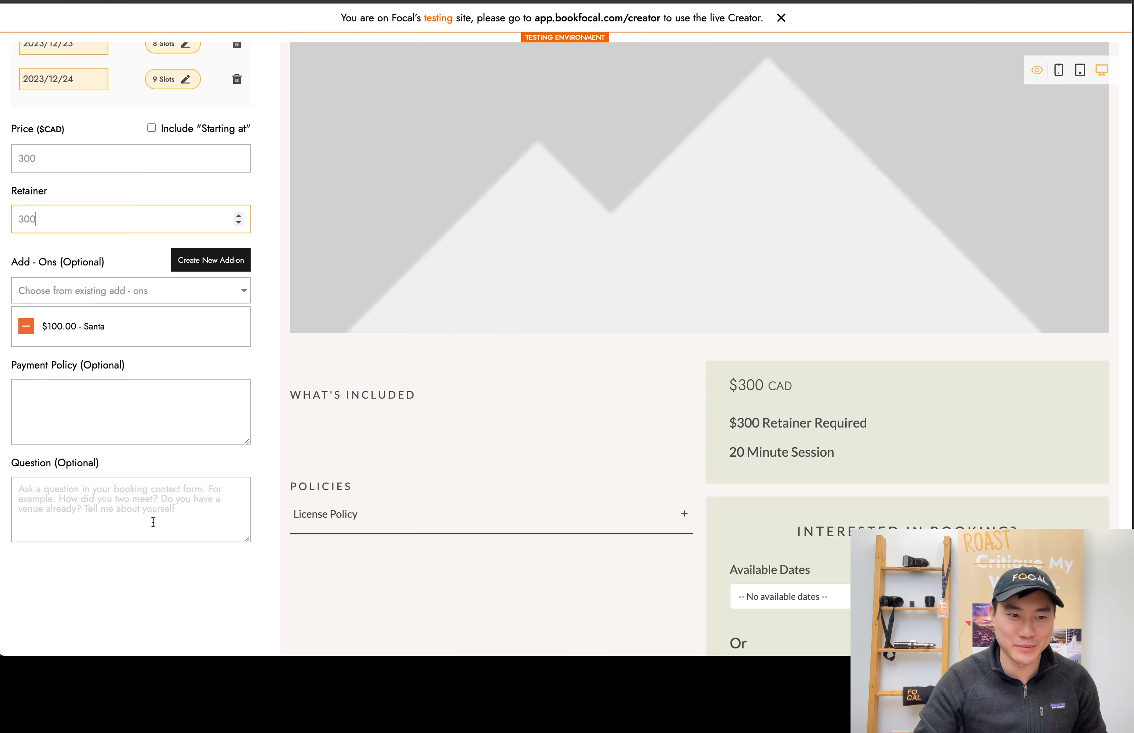
Enter the optional booking question "Let me know how many people are coming to the session"
click(153, 521)
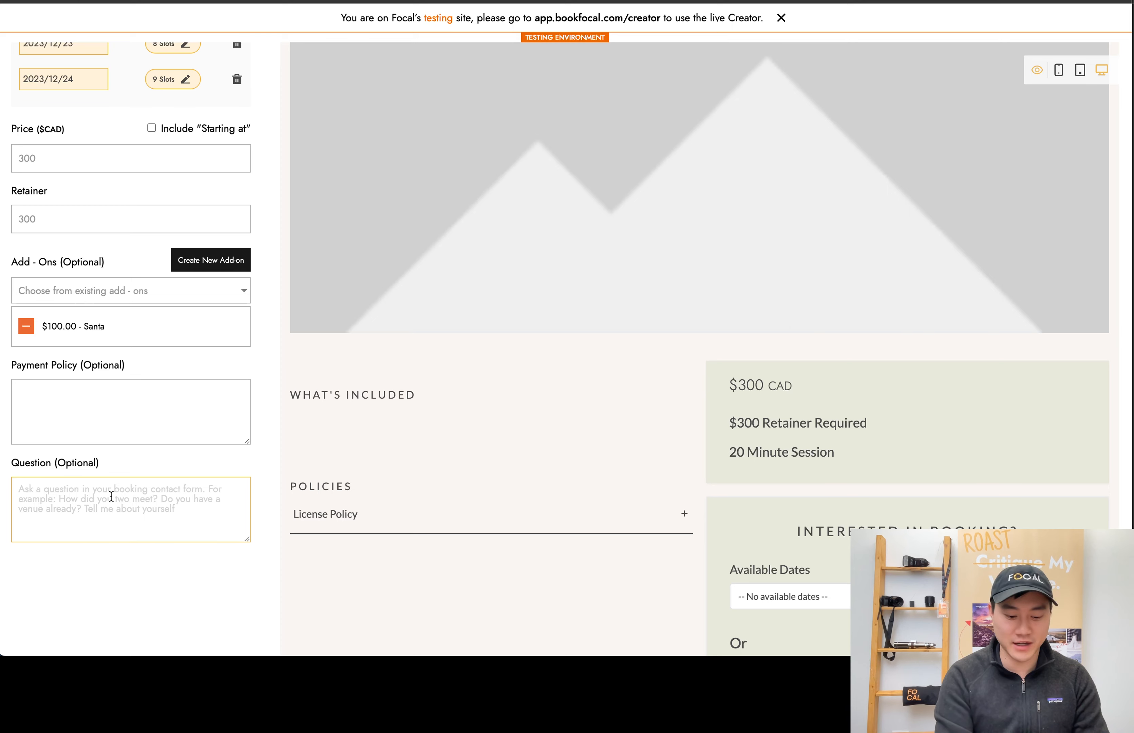
text(H)
key(BackSpace)
text(Le)
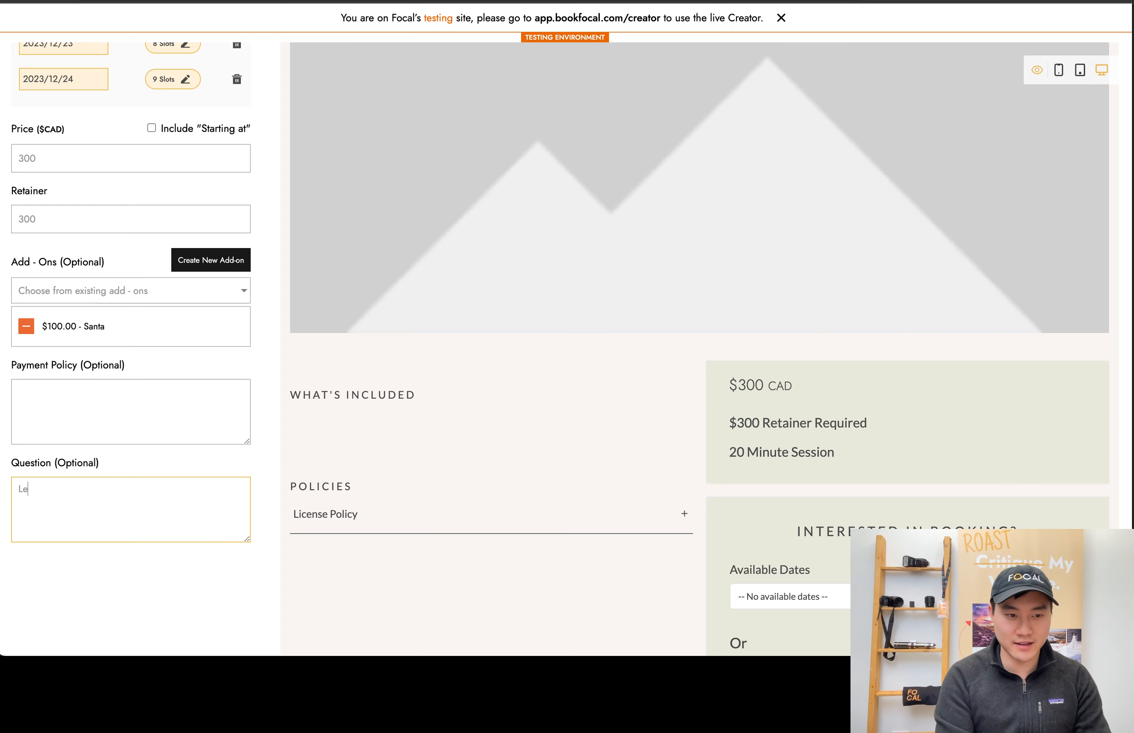
text(t me know how many )
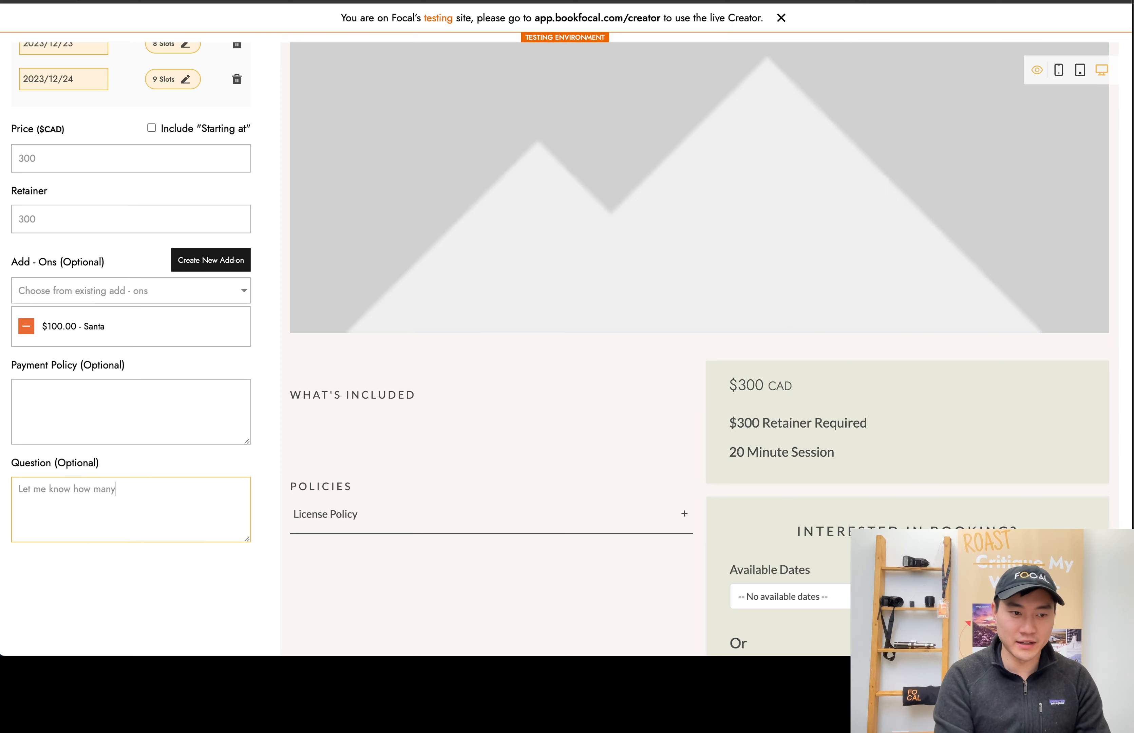
text(people are )
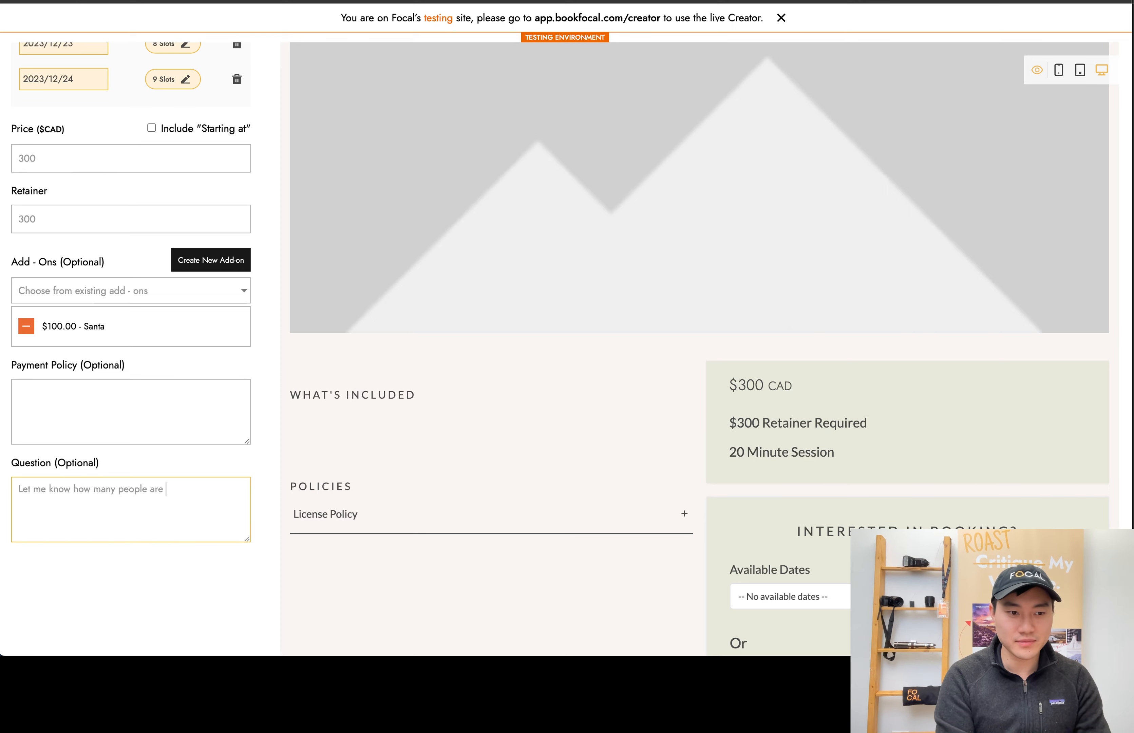
text(comni)
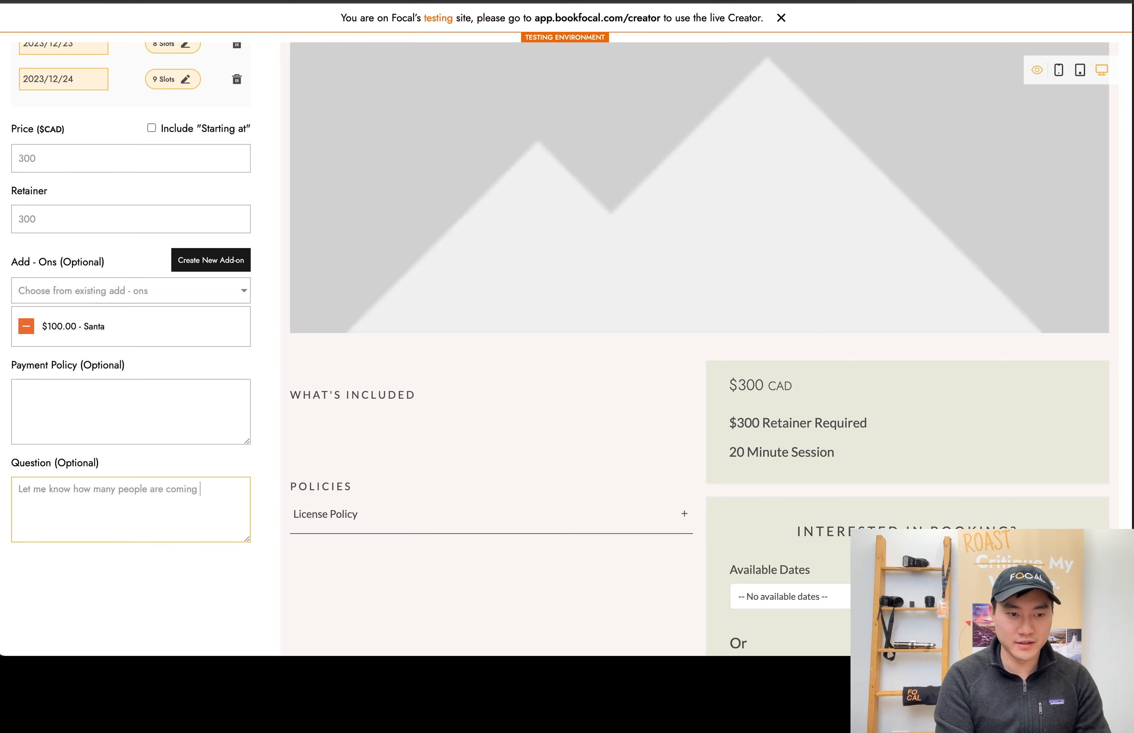
text(g to the session)
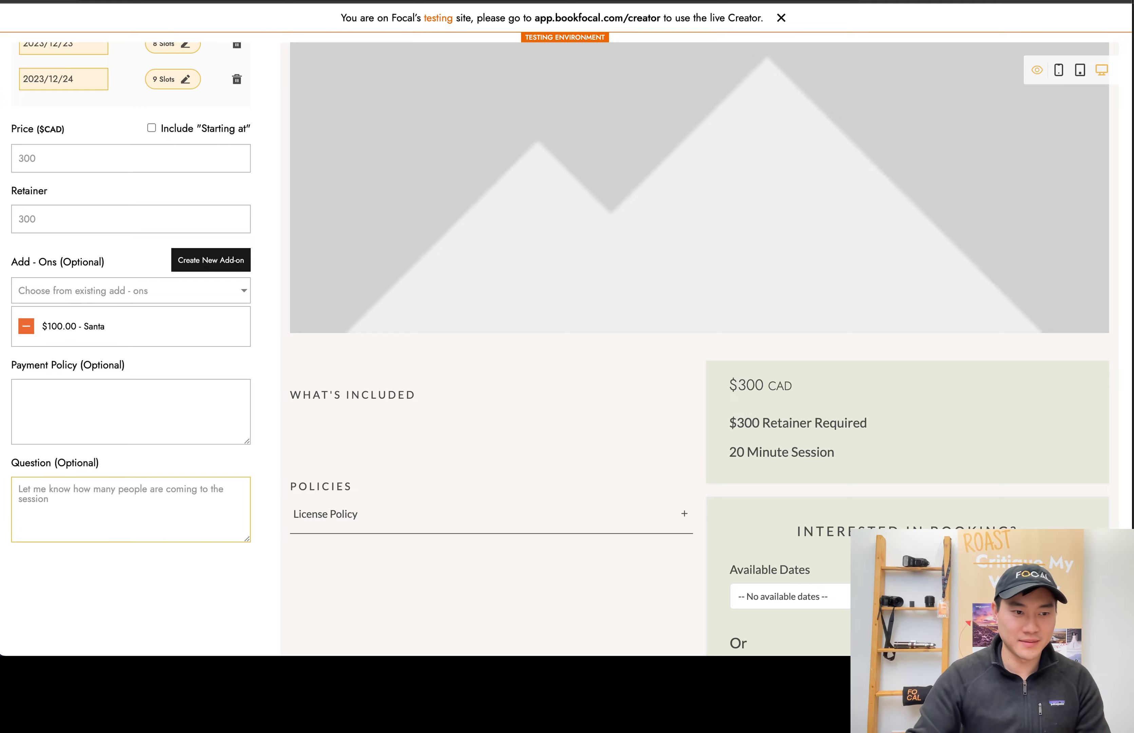
Upload four Christmas family photos as the package images and review them in the page's gallery
scroll(181, 453, up, 10)
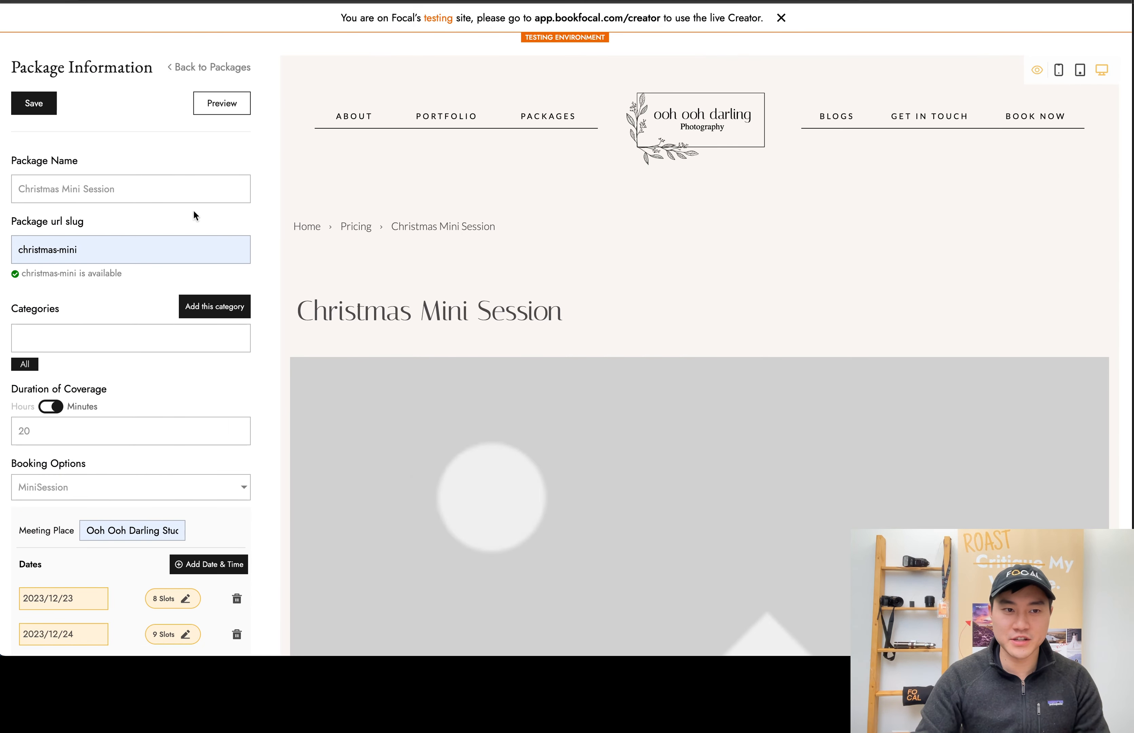
click(221, 74)
click(86, 206)
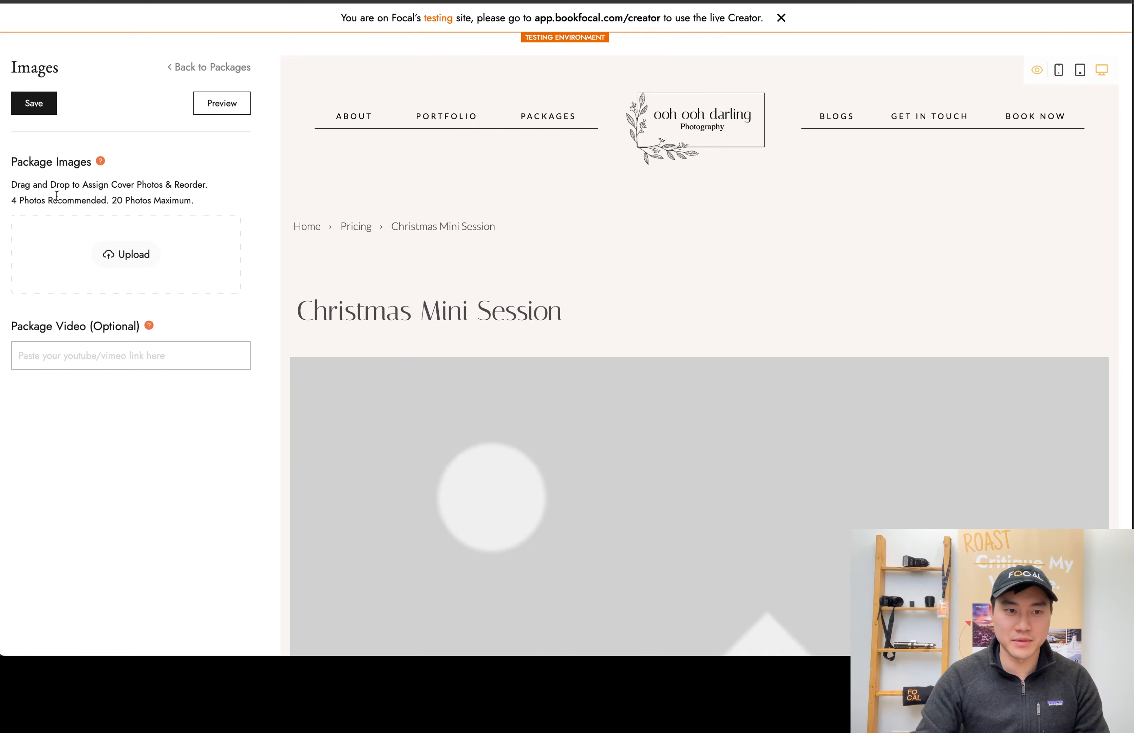
click(126, 255)
drag(0, 190, 282, 260)
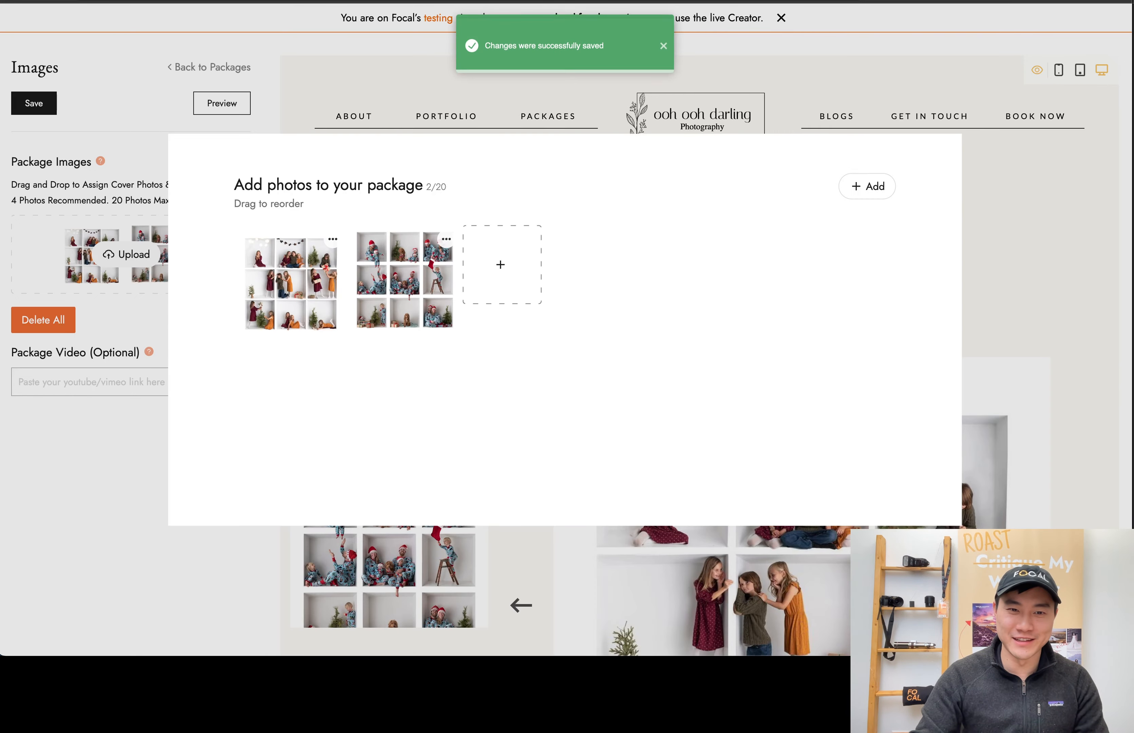
drag(0, 343, 486, 265)
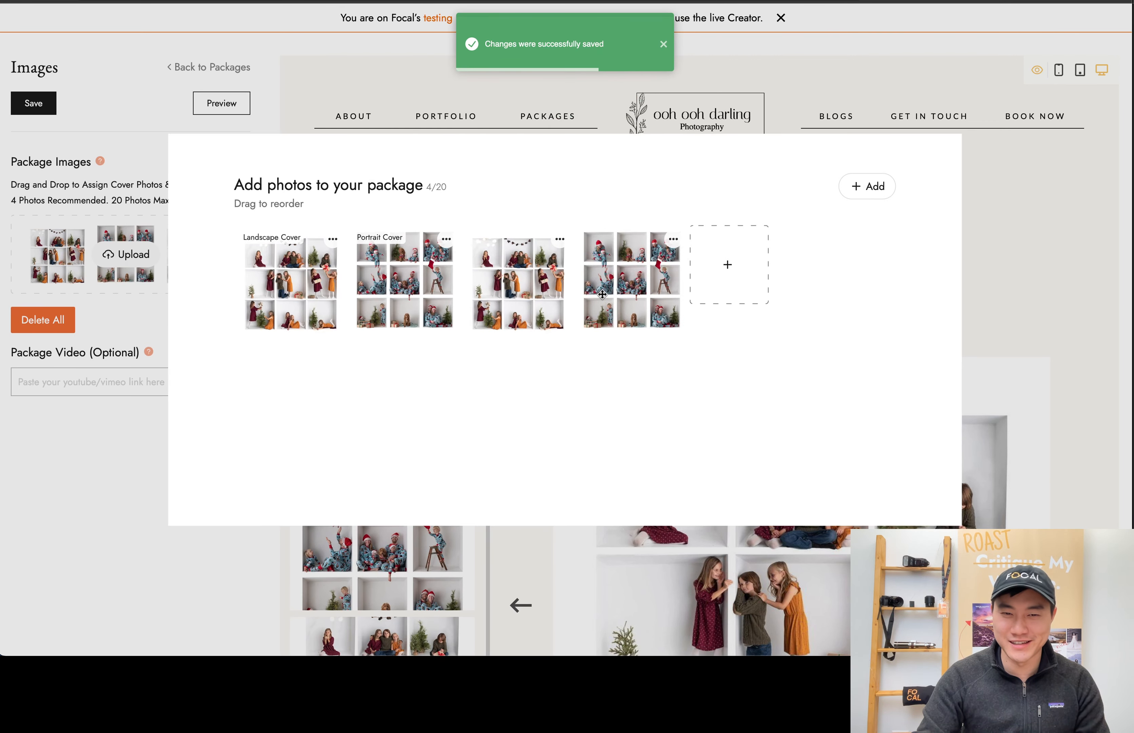
click(434, 121)
scroll(845, 493, down, 8)
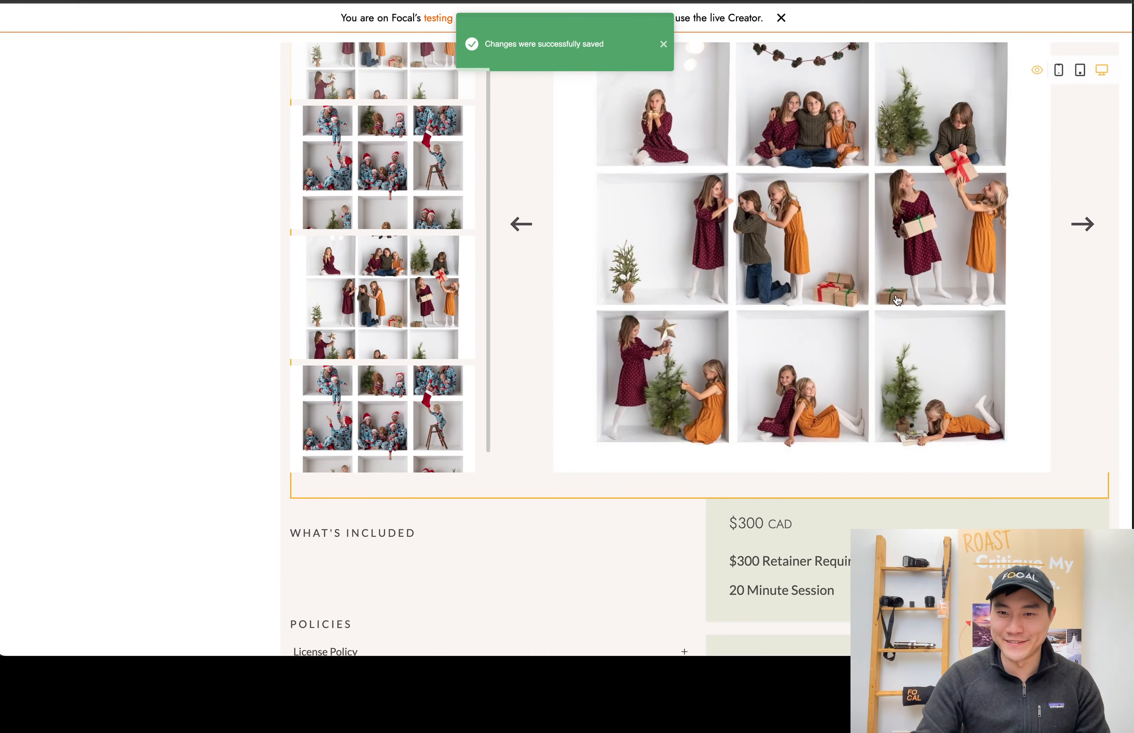
scroll(695, 195, up, 2)
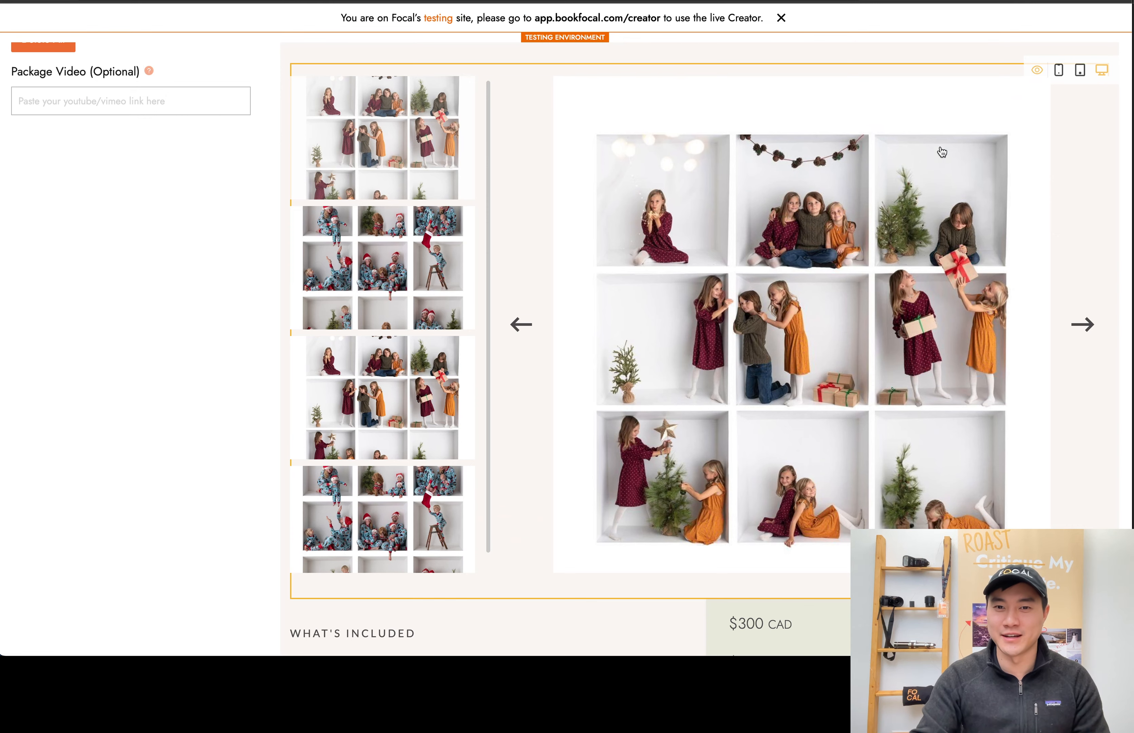
scroll(832, 262, up, 6)
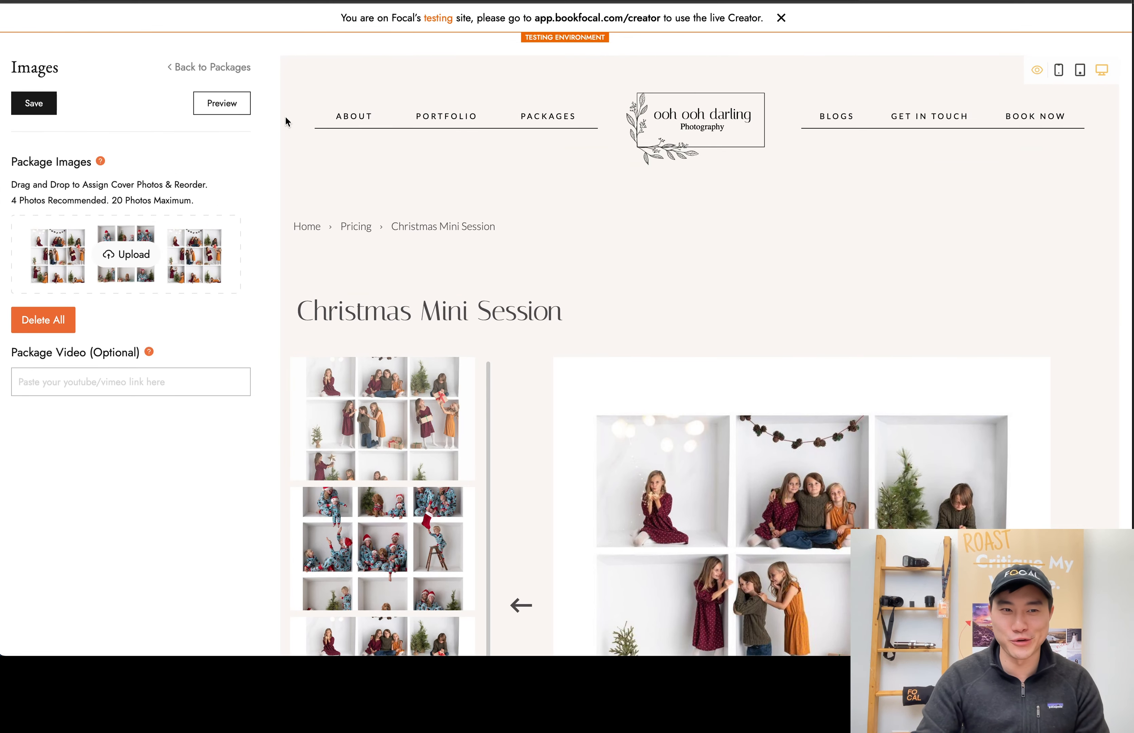
Fill in What's Included with "10 High Resolution Photos", "Shareable Online Gallery for Viewing and Downloads" and "Santa is an optional add-on", and save the package
click(236, 68)
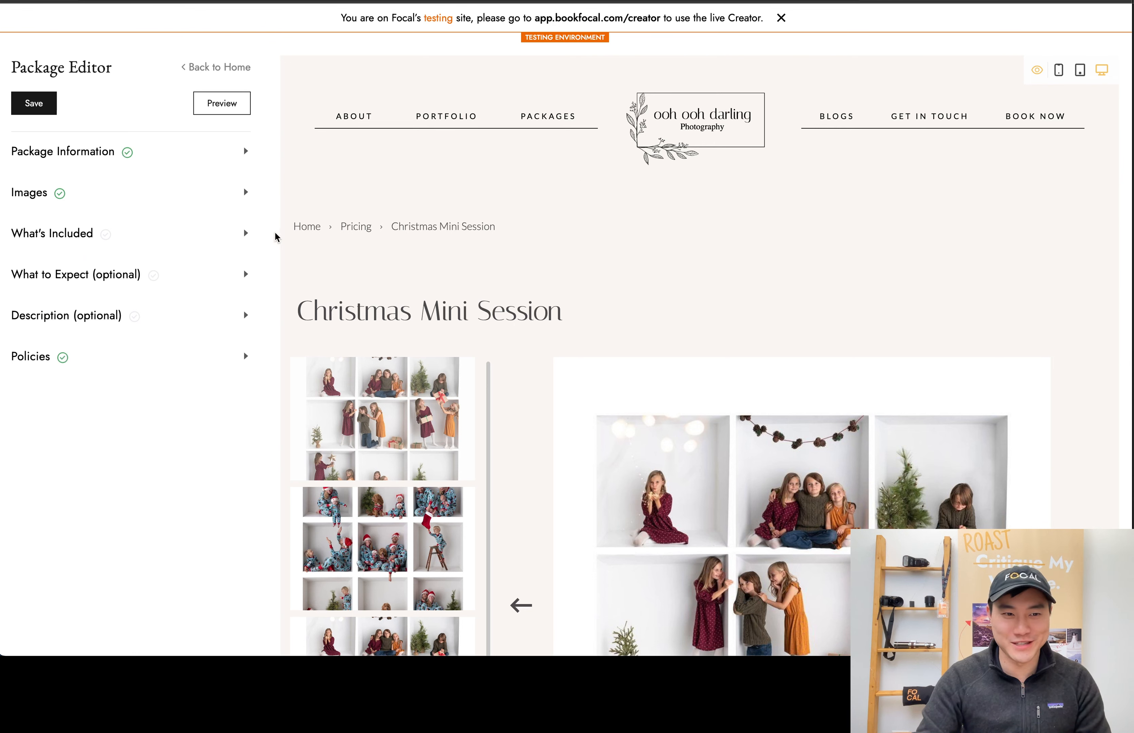
click(219, 235)
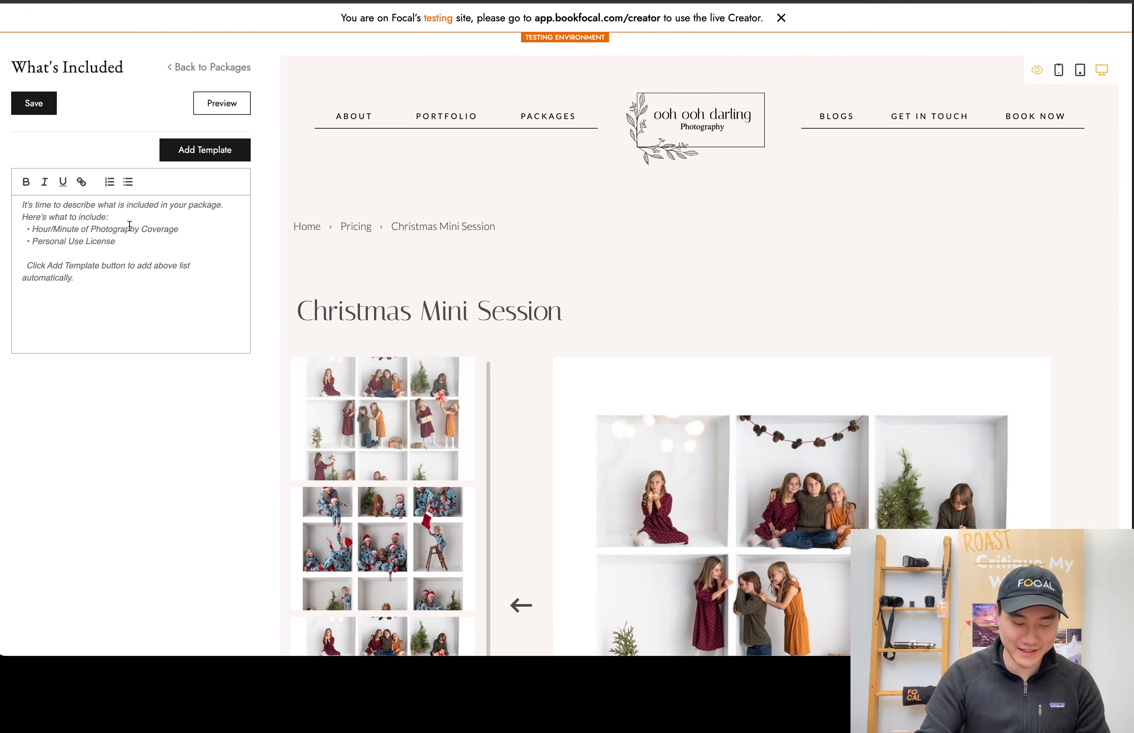
text(10 High Re)
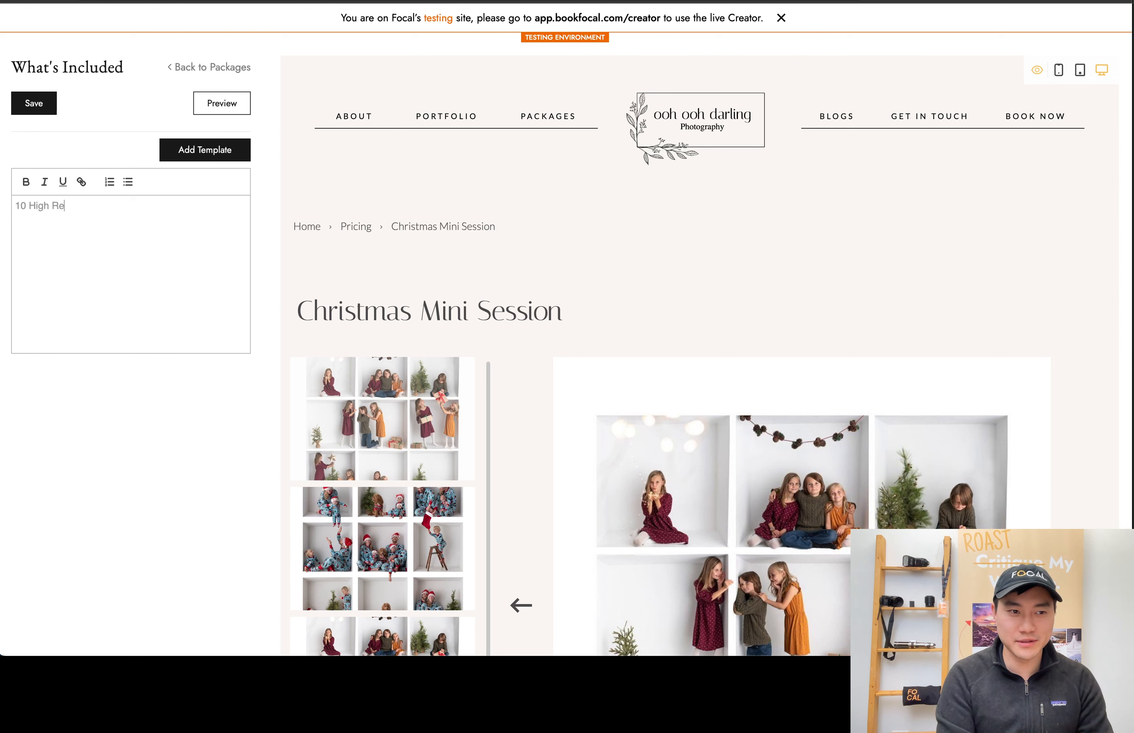
text(sol)
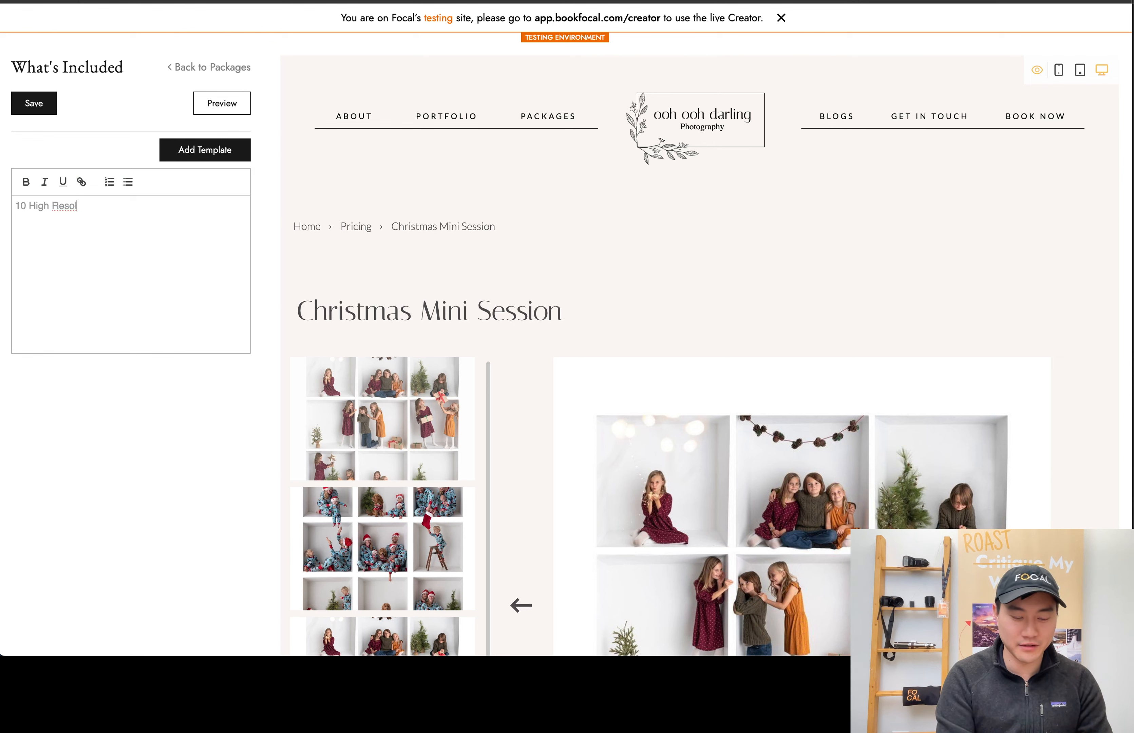
text(tu)
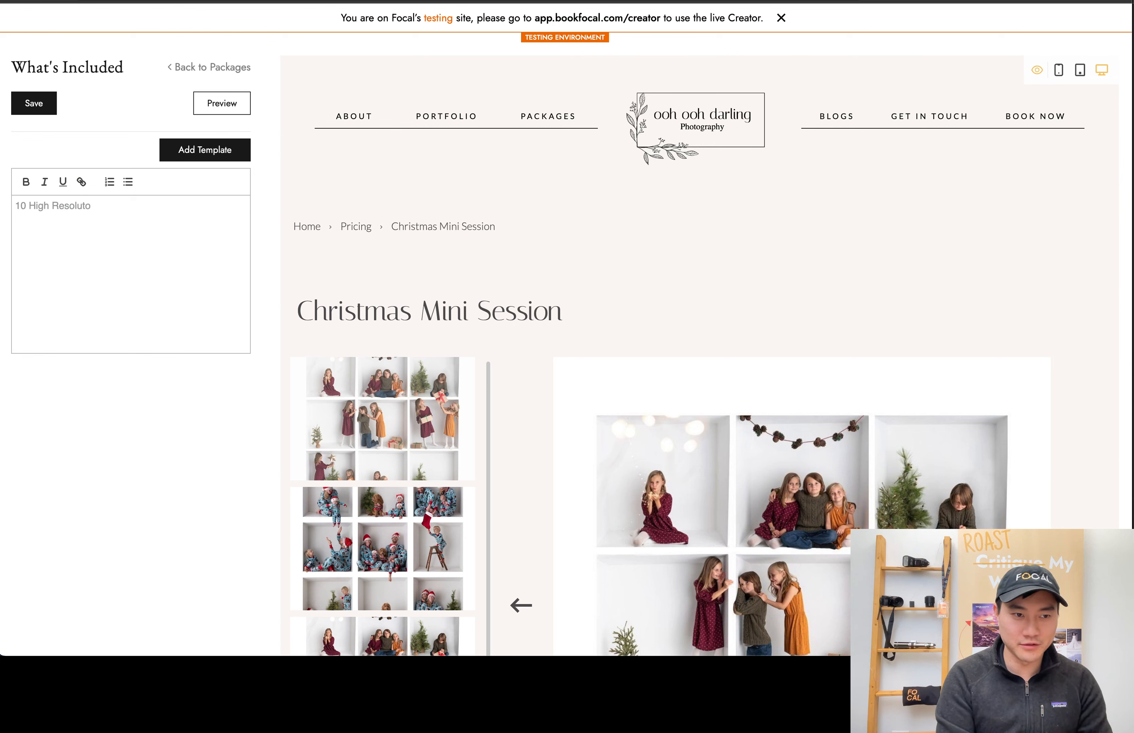
text(ion Photos)
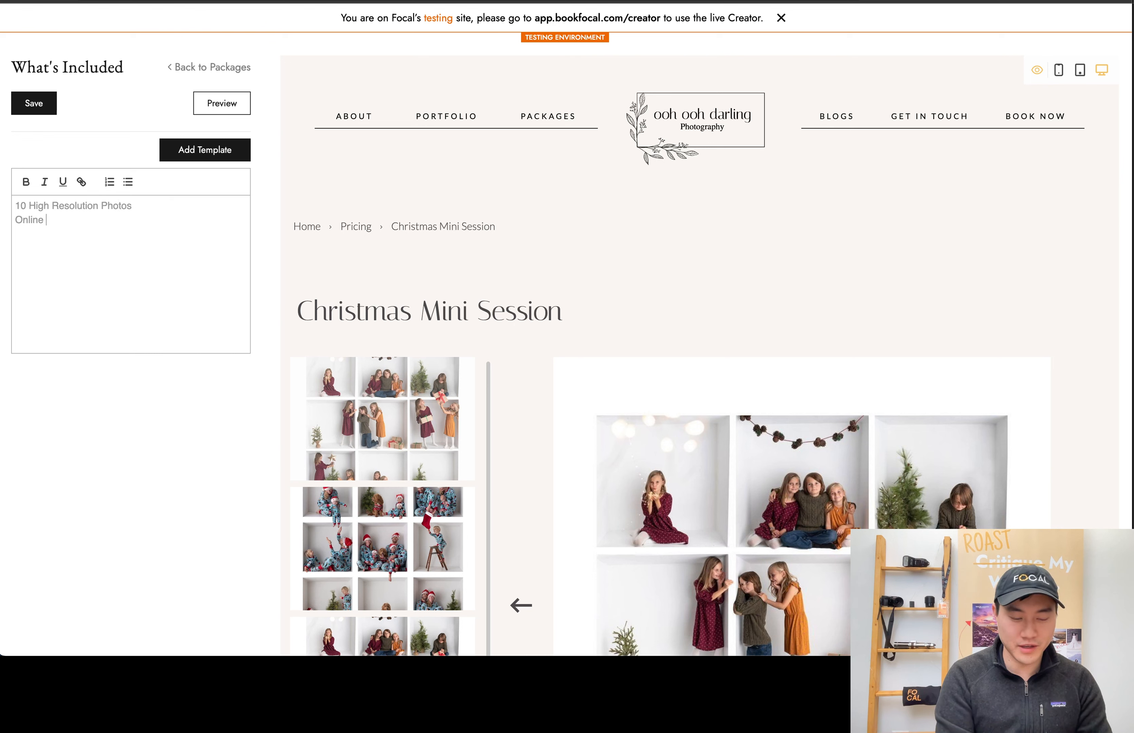
text(Gallery for Viewing and Downloads)
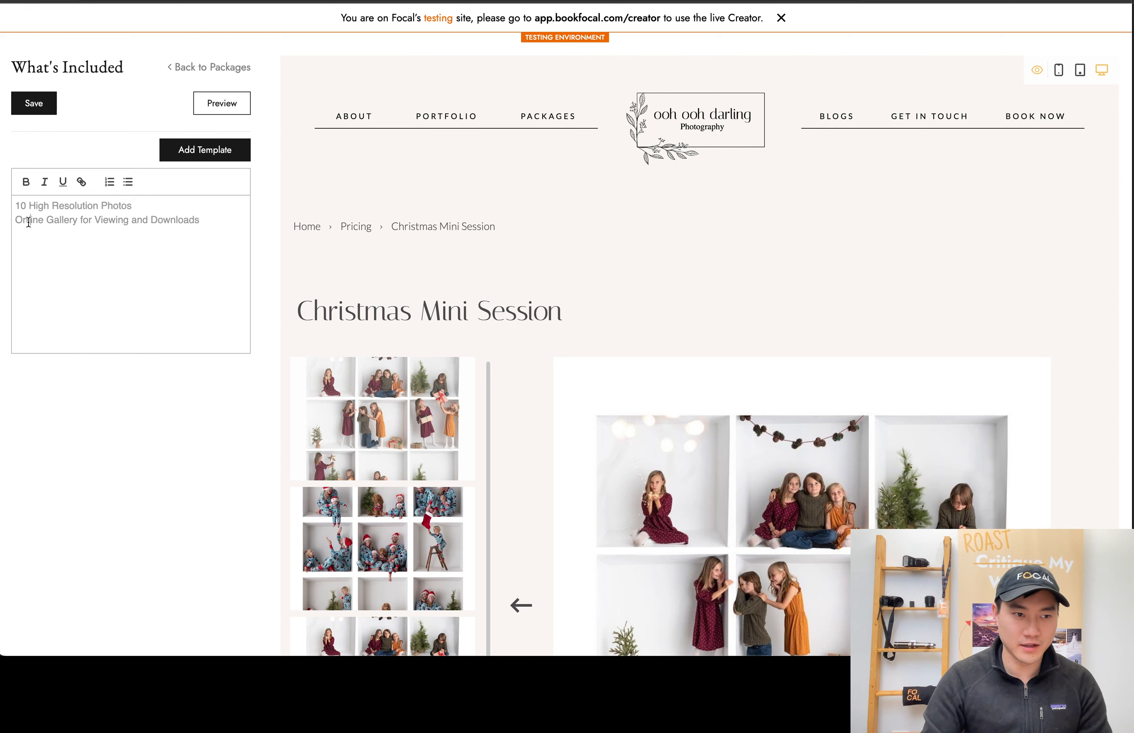
text(Shareable)
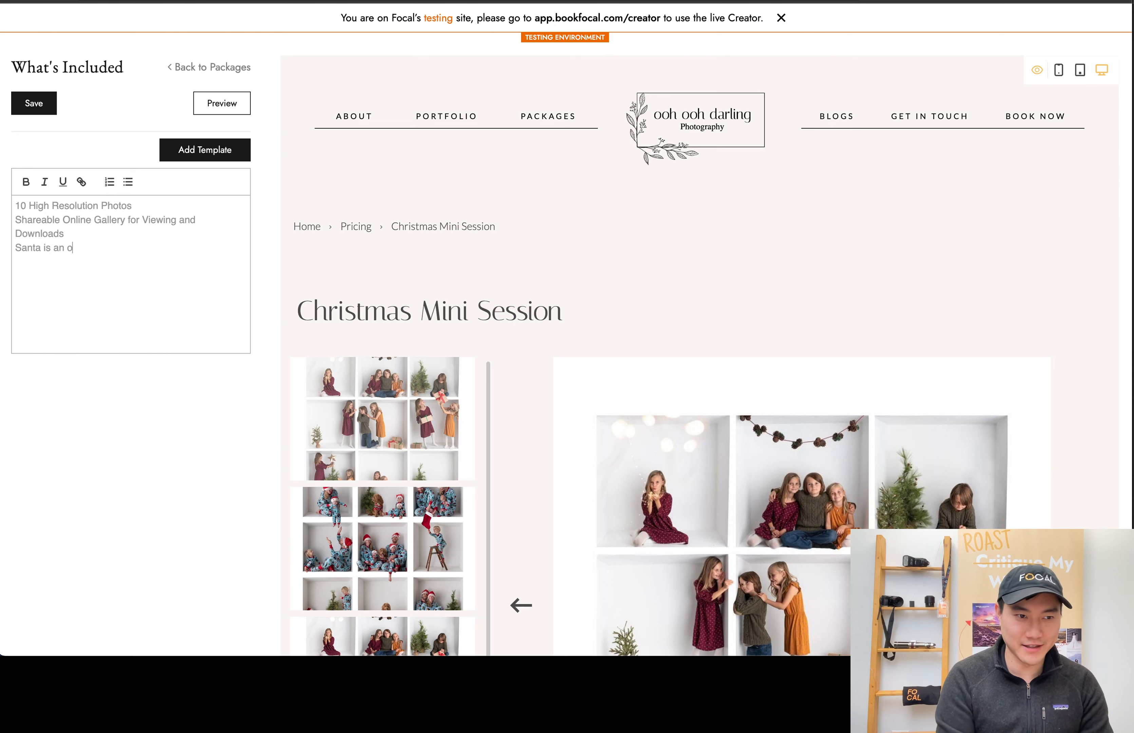
text(add-on)
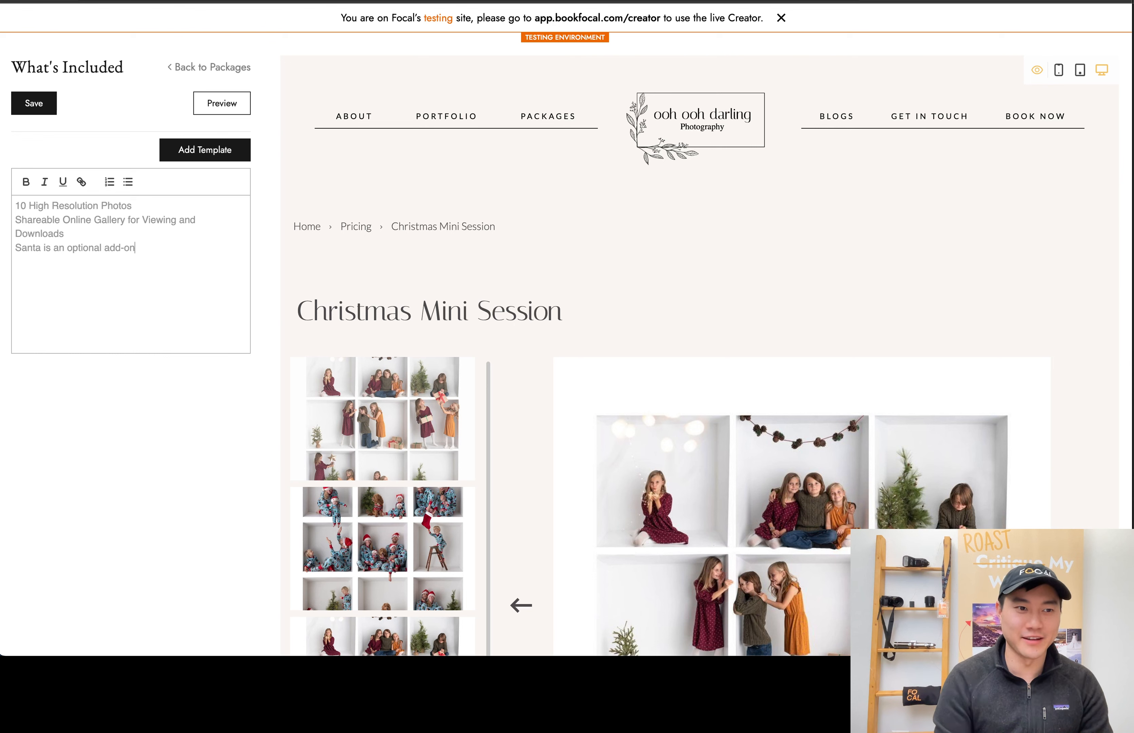
click(200, 69)
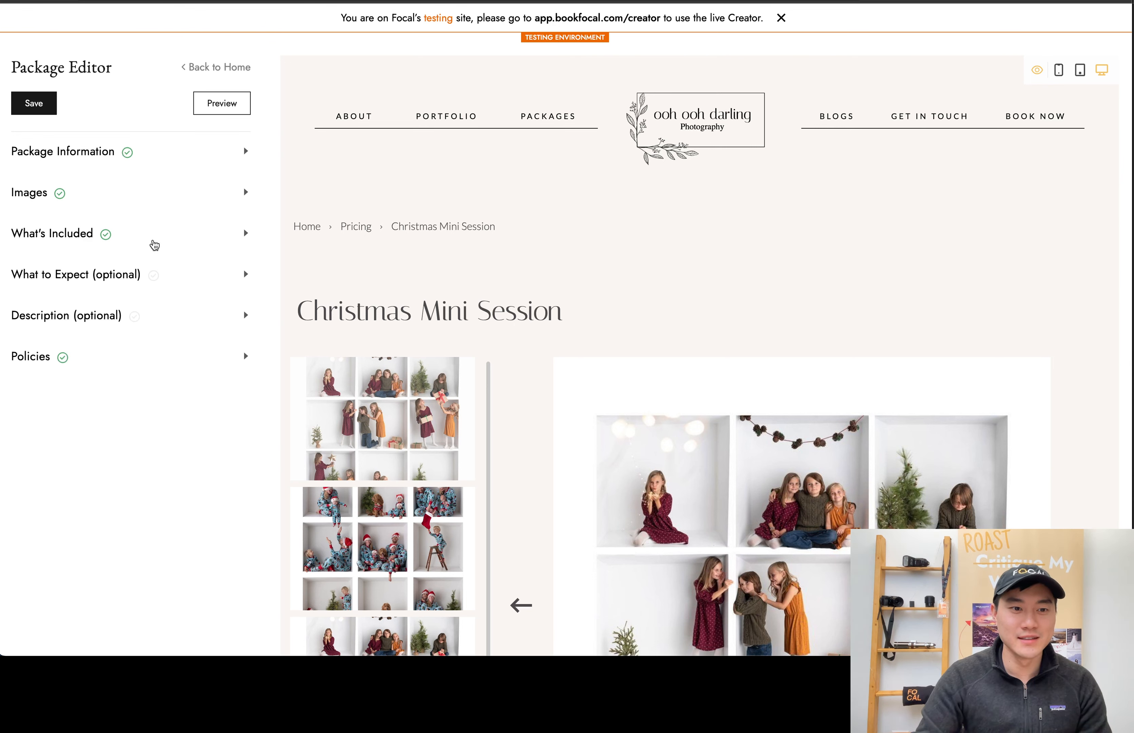
click(41, 114)
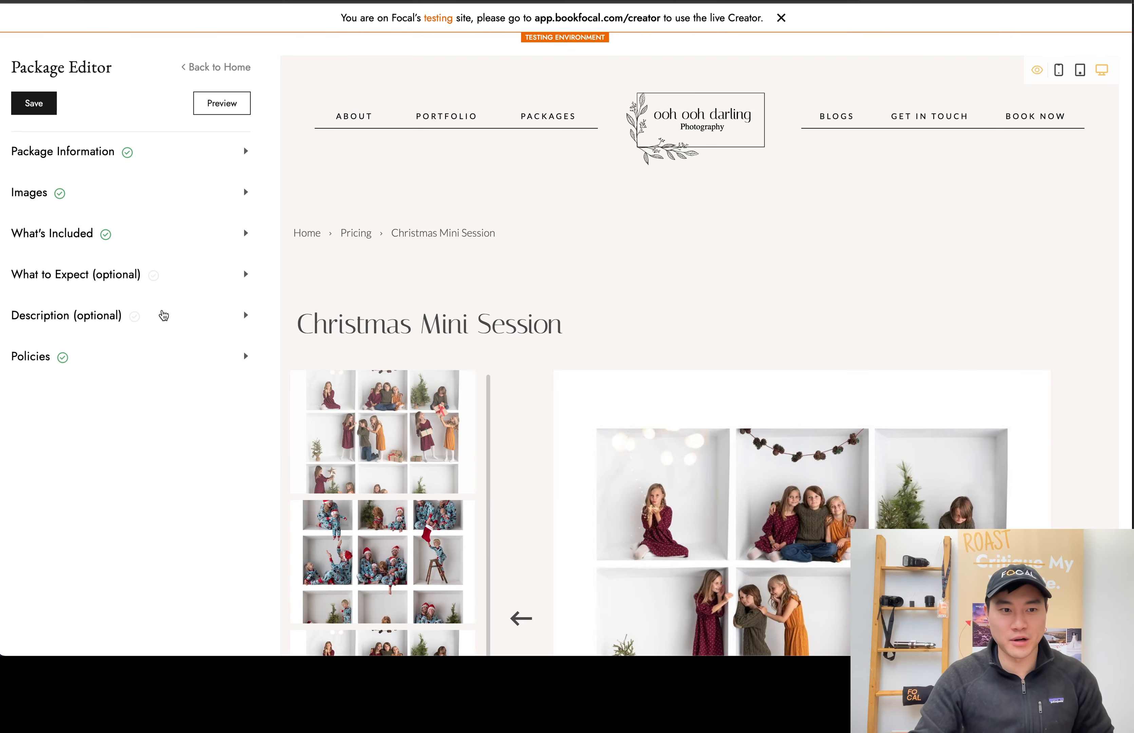
Generate an AI-written text for the package's optional Description section
scroll(428, 320, down, 2)
click(132, 229)
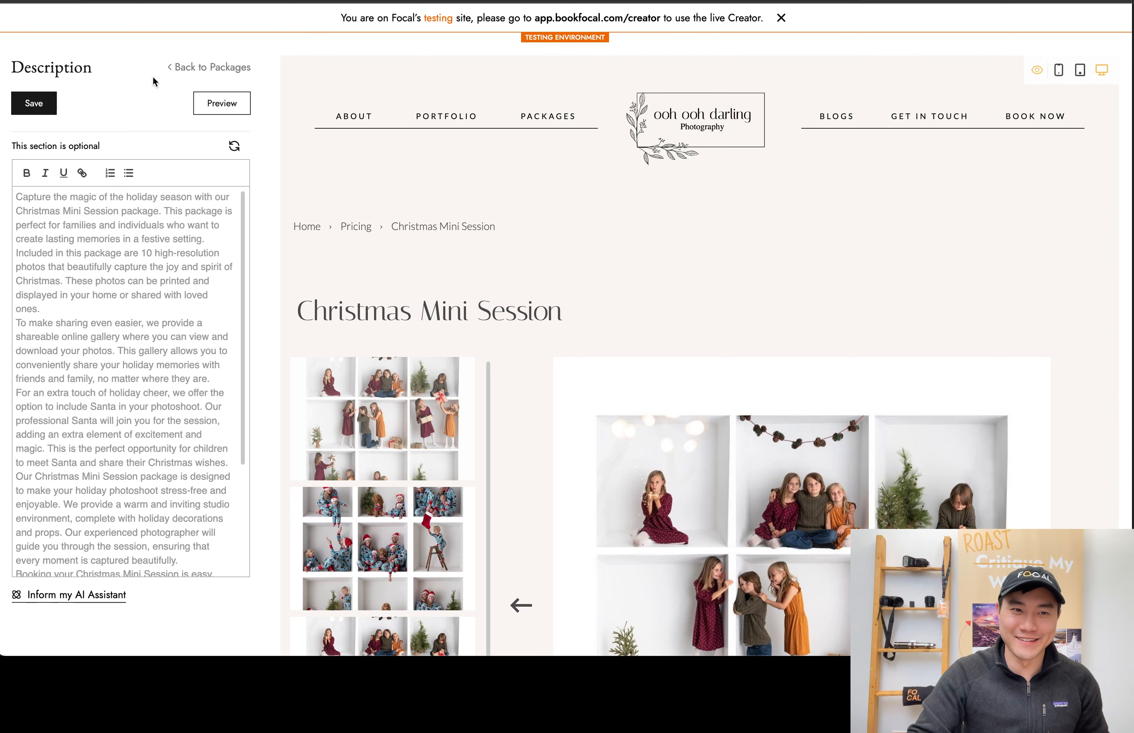
Leave the package editor and publish the Christmas Mini Session package publicly on the portfolio
click(238, 67)
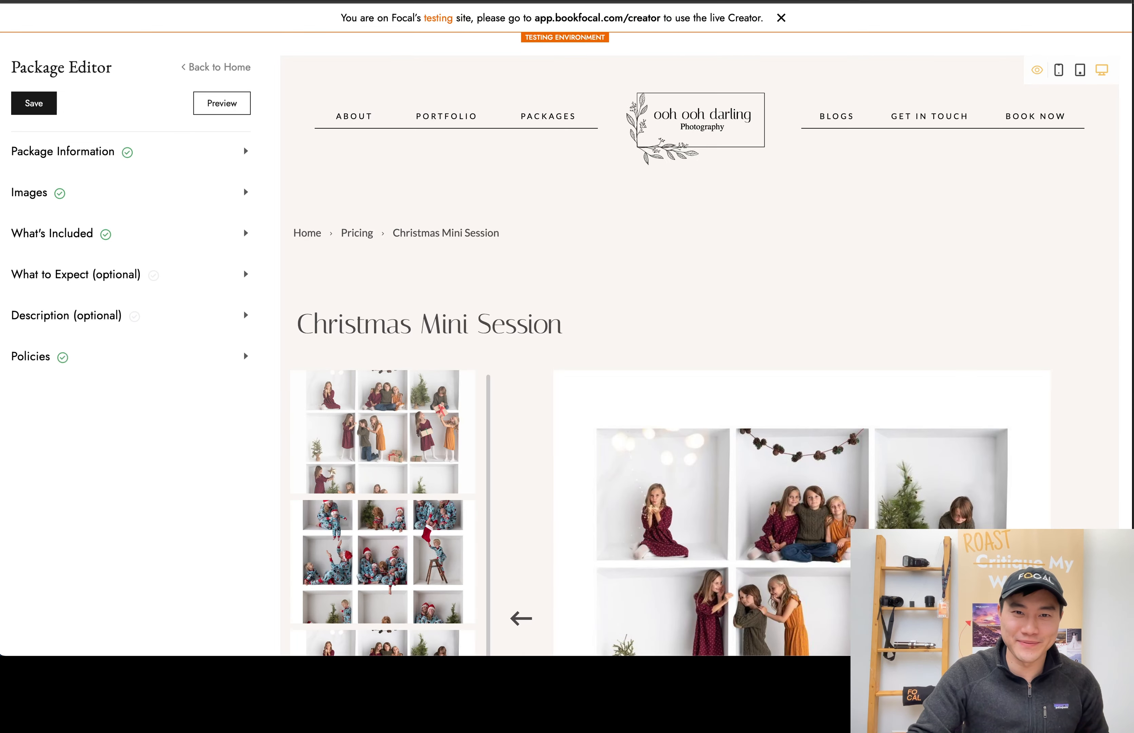
click(242, 71)
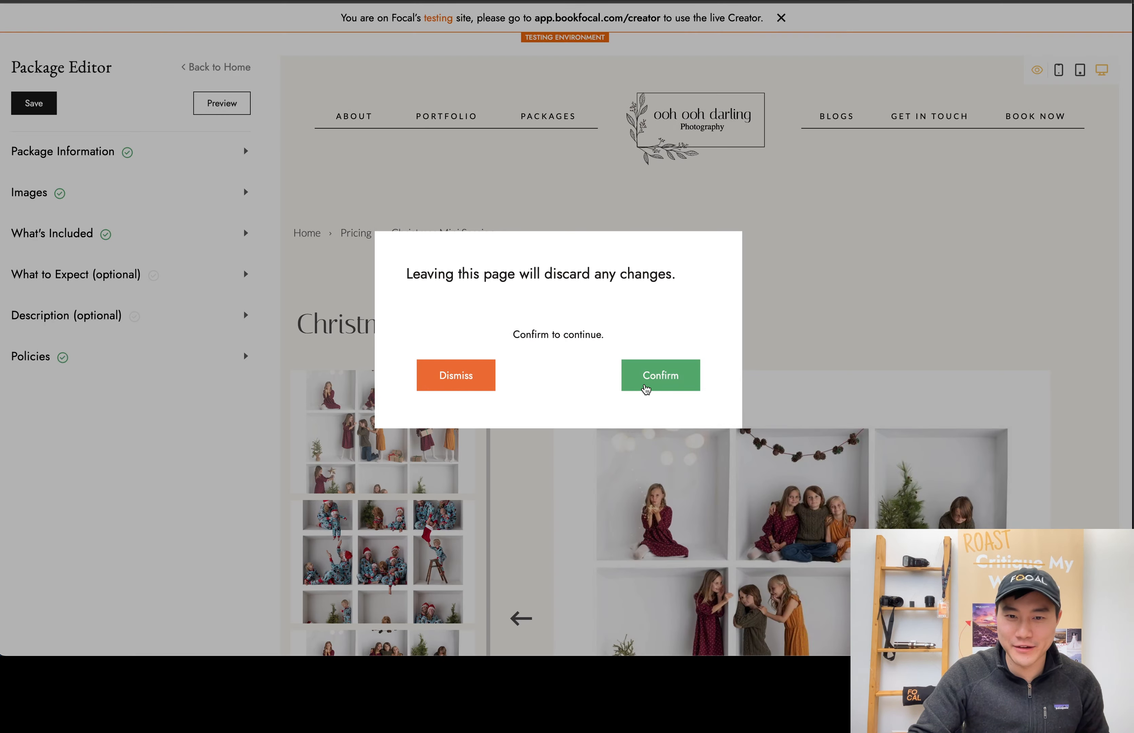
click(646, 389)
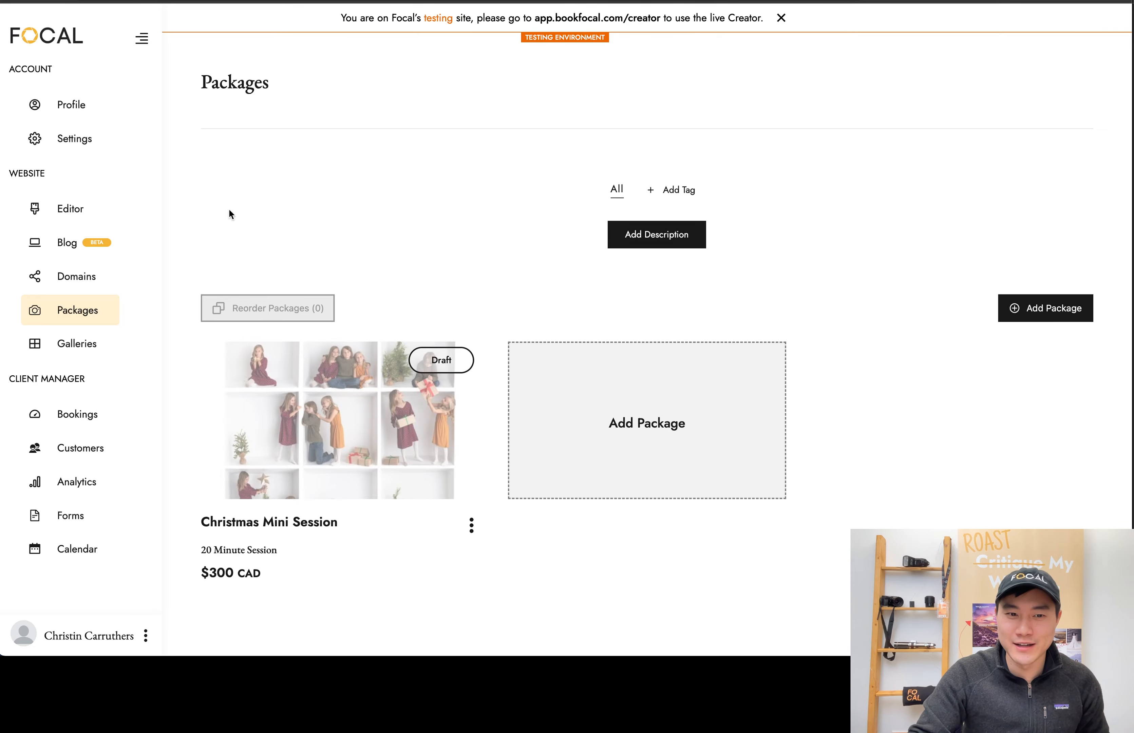
click(471, 536)
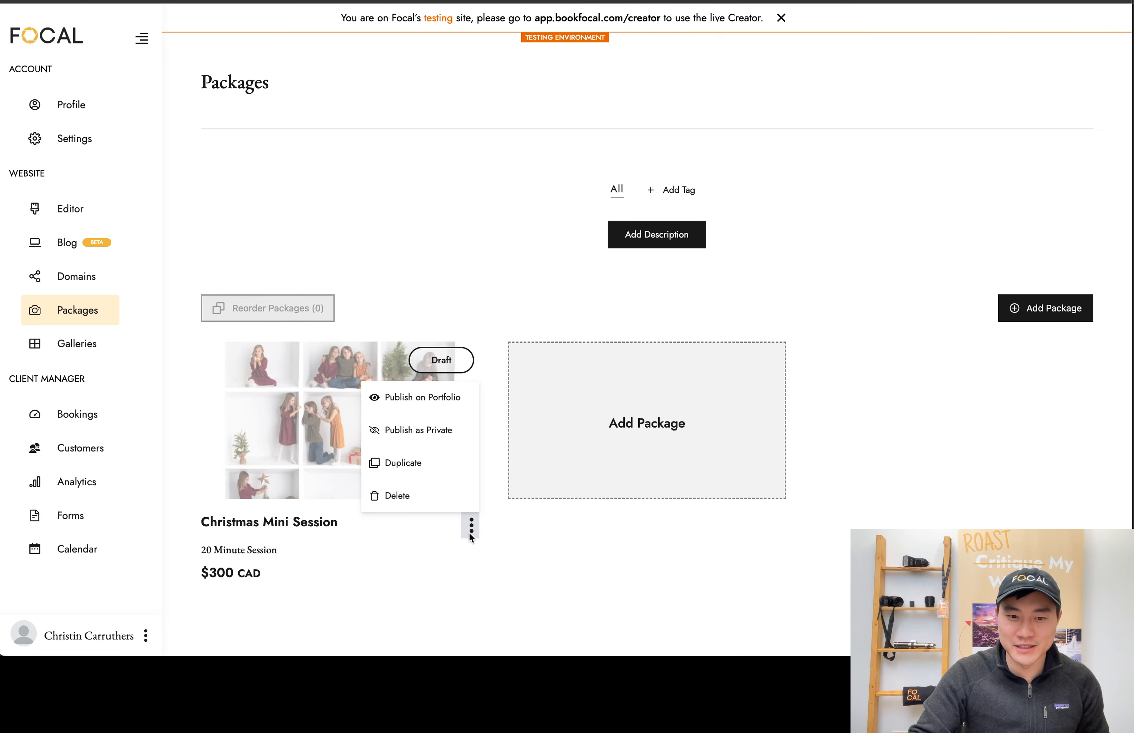
click(443, 406)
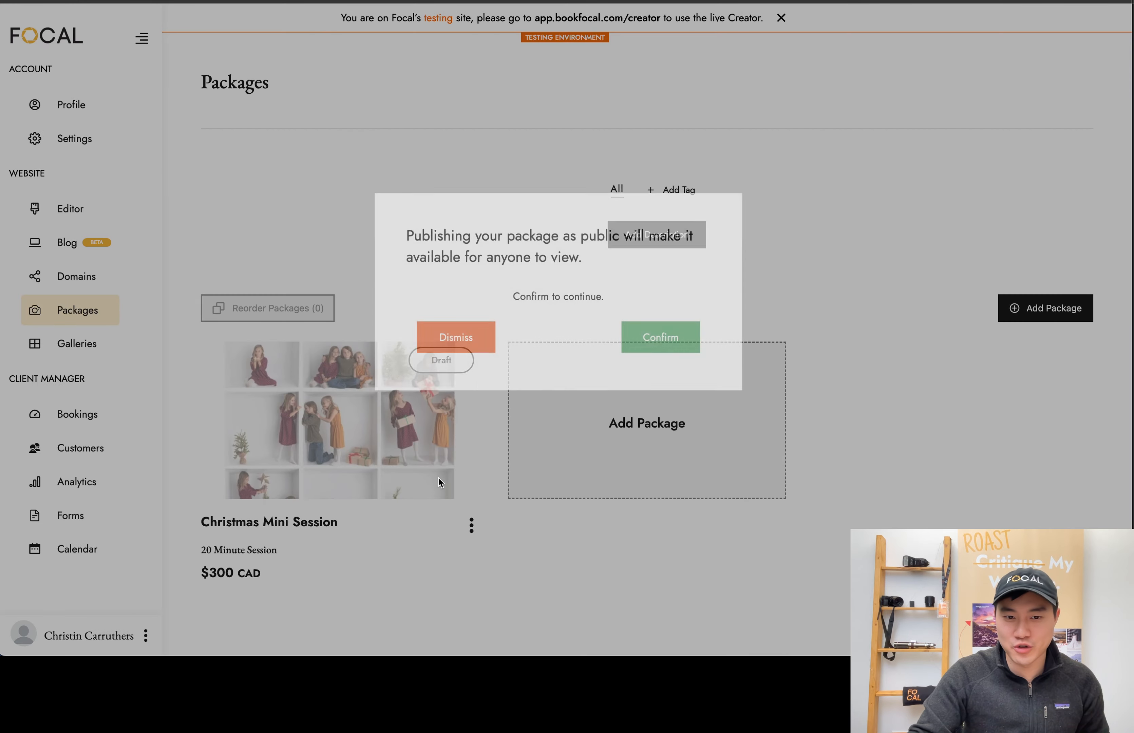
click(656, 379)
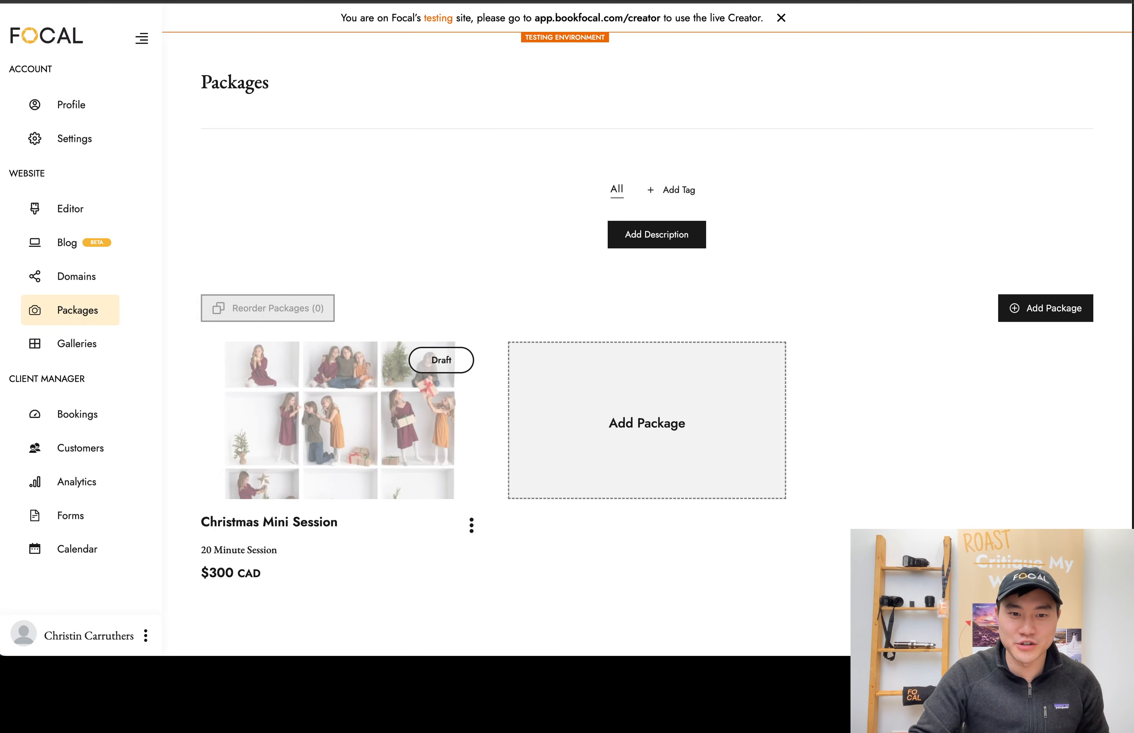
Check the published package listing on the public website's booking page and return to the package management page
click(257, 1)
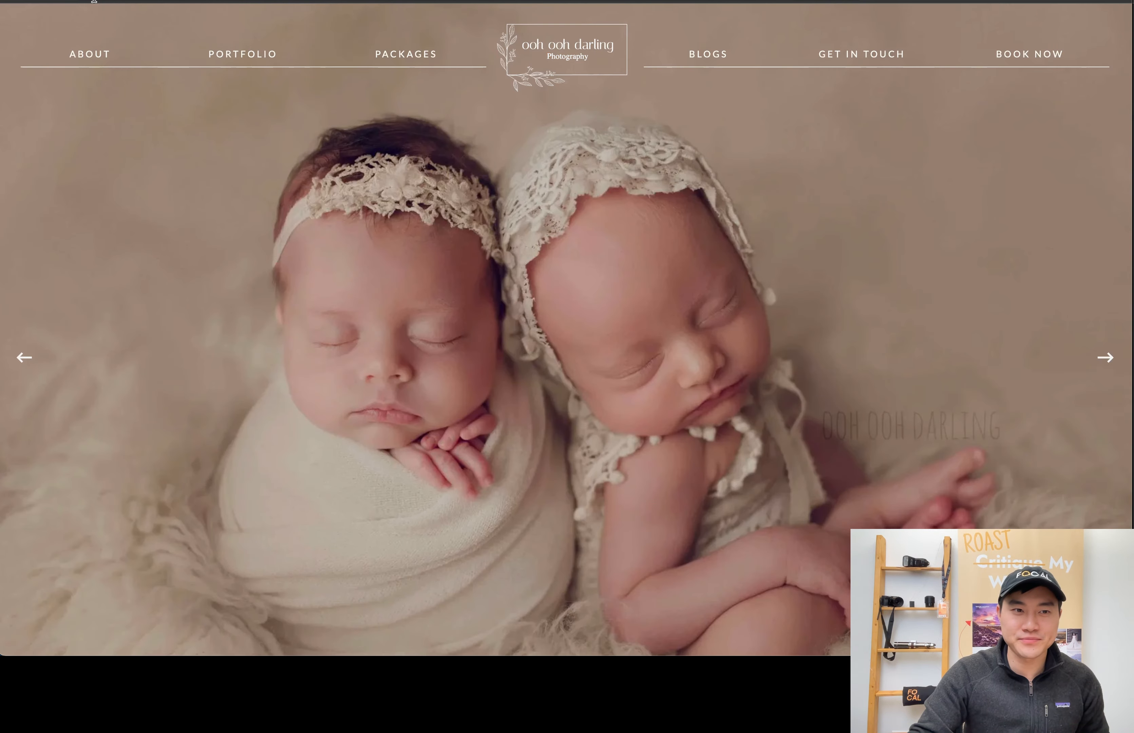
click(1019, 50)
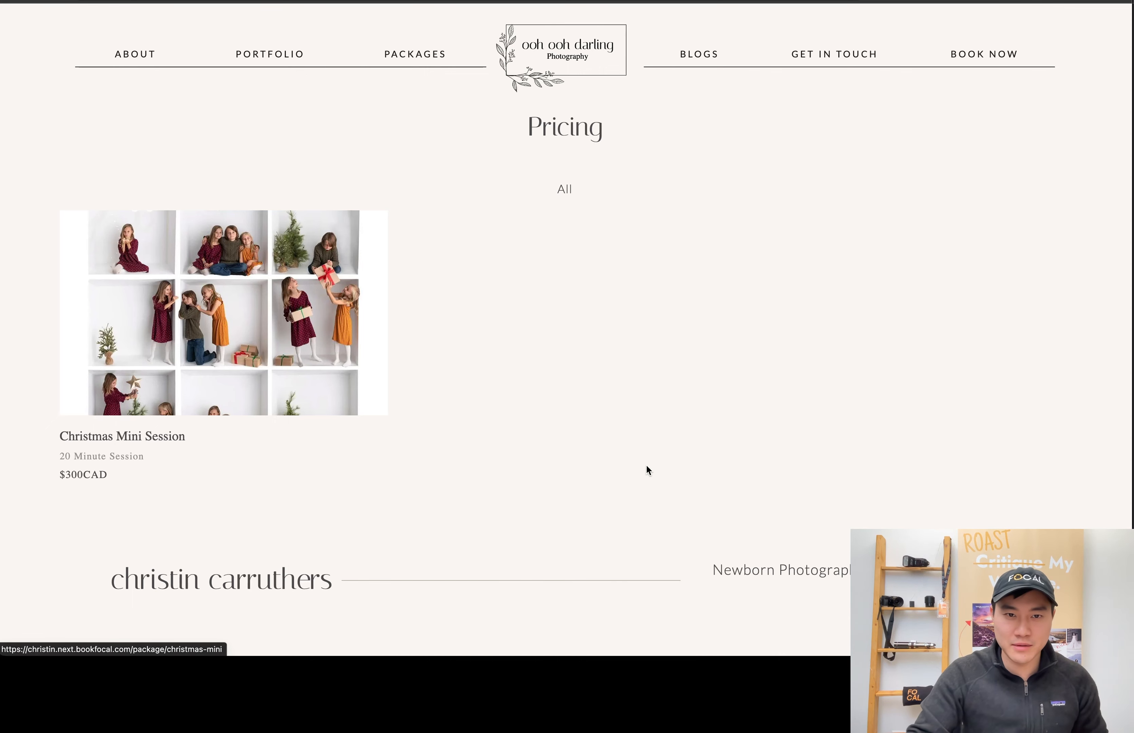
key(ctrl+w)
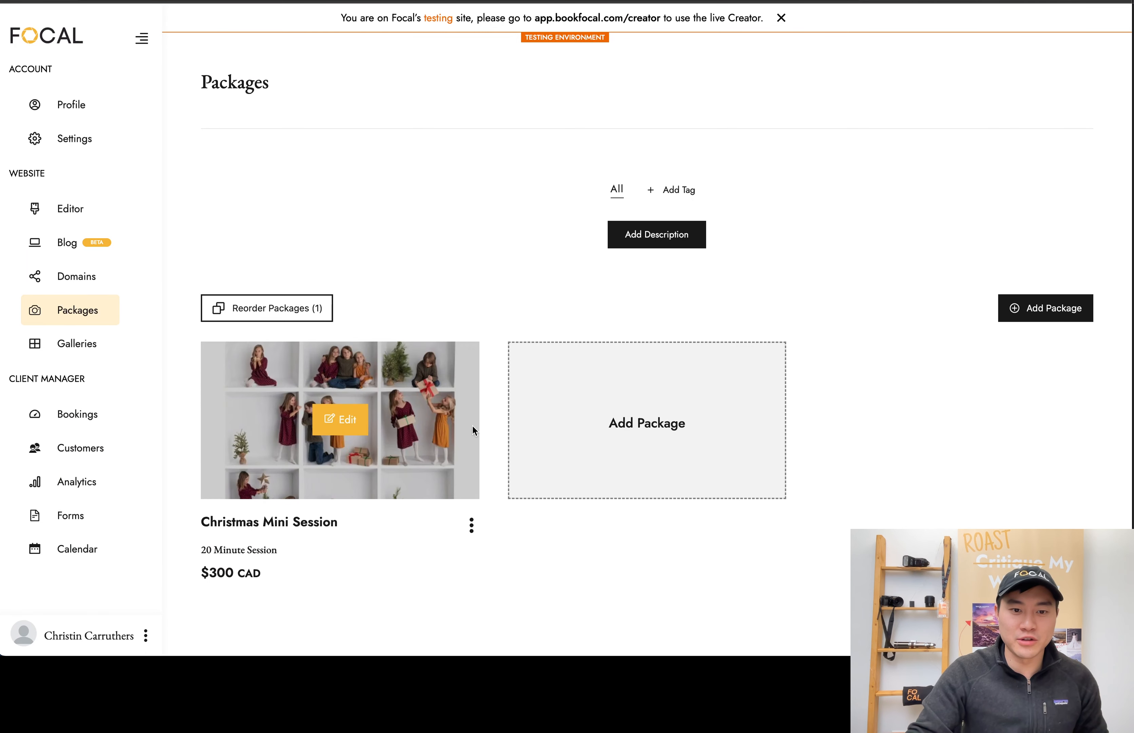
Copy the Christmas Mini Session's package link and open the package's page on the public website
click(470, 525)
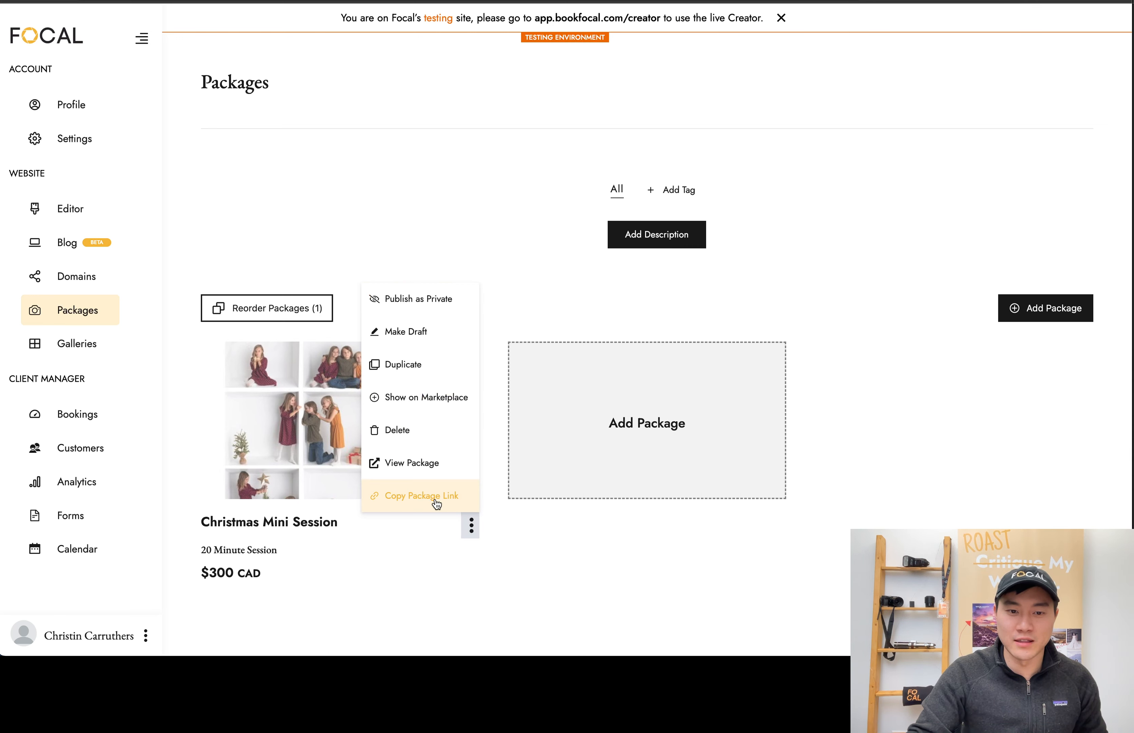
drag(436, 497, 396, 500)
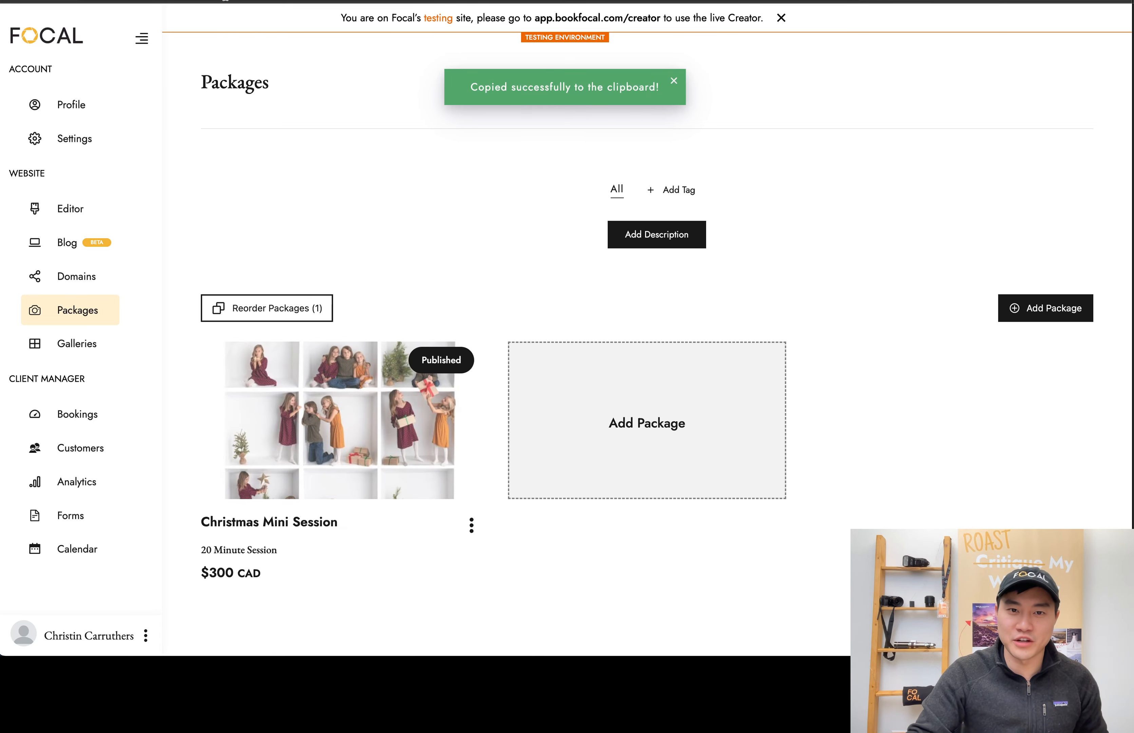
key(ctrl+Tab)
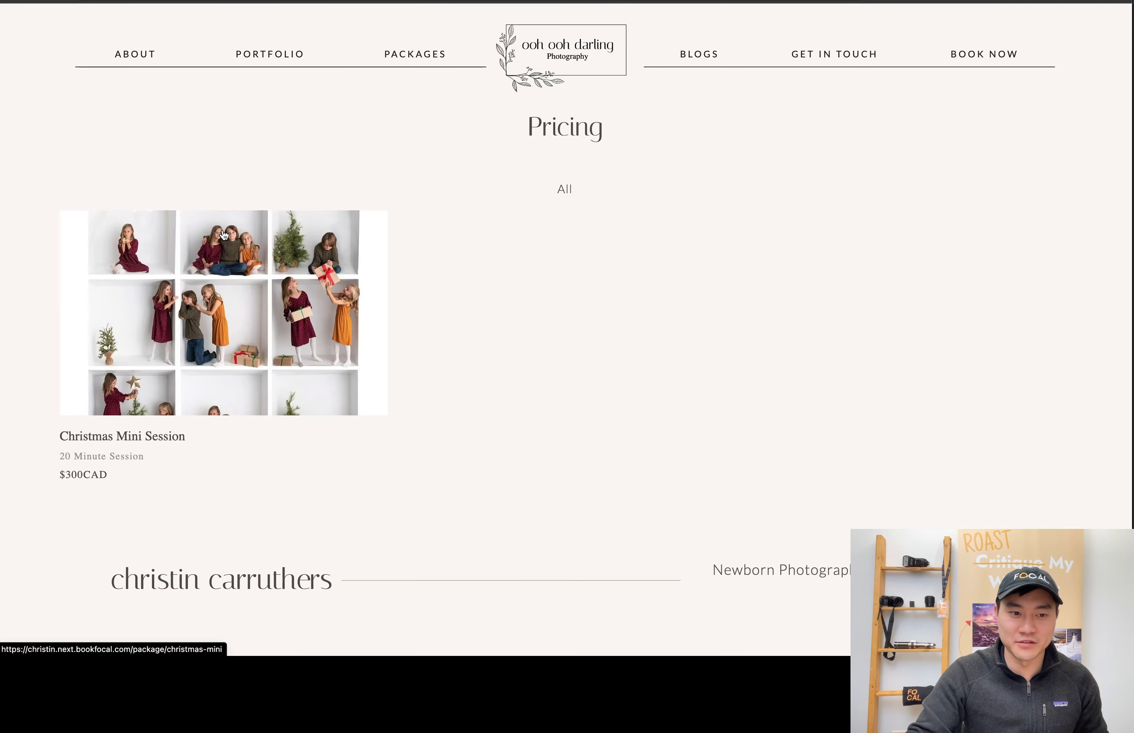
click(222, 295)
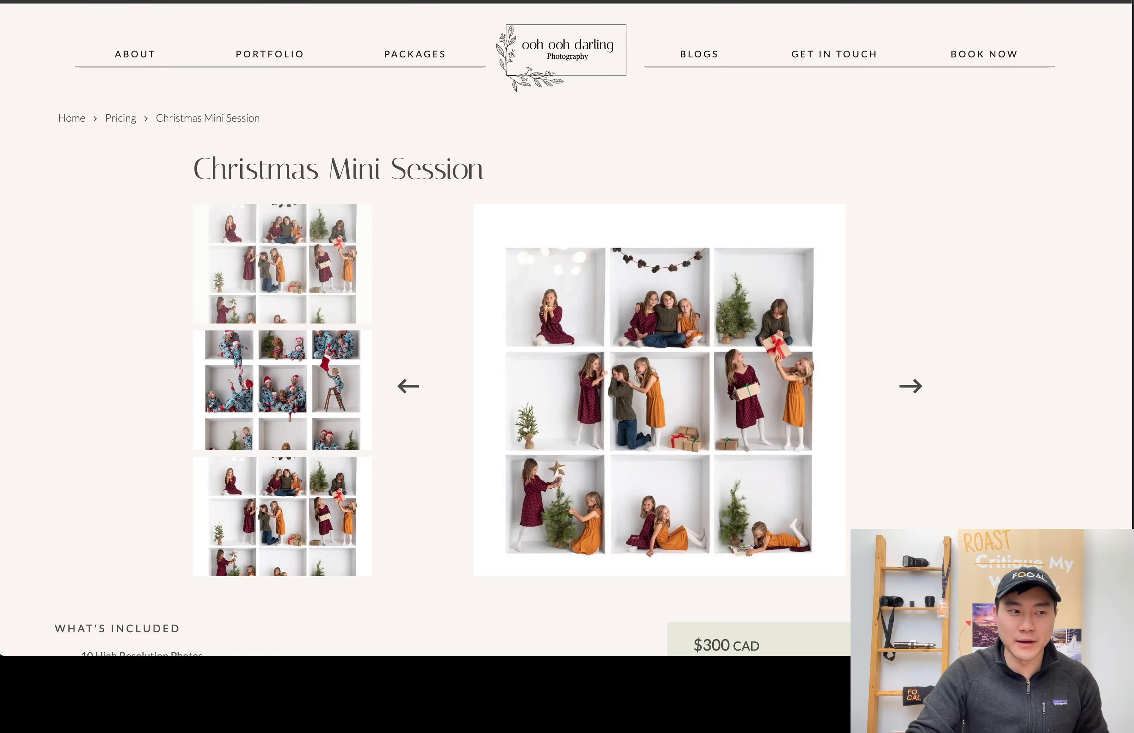
scroll(605, 287, down, 5)
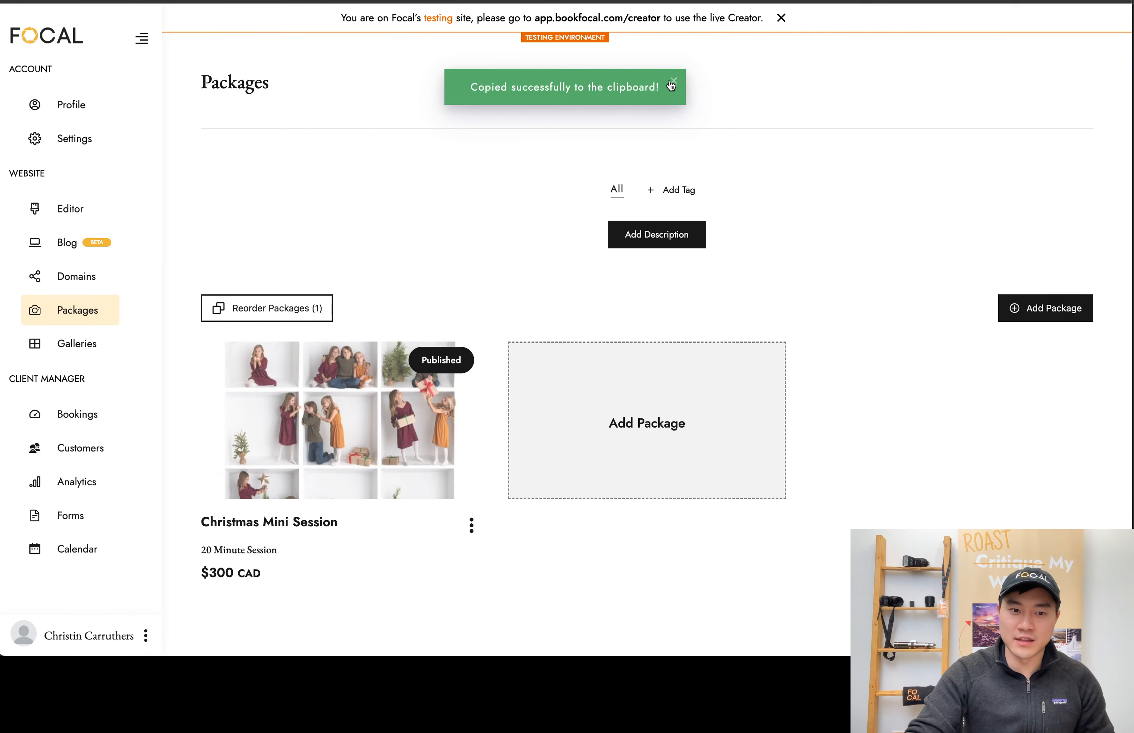
Dismiss the copy notification and review the public package page's images, included items, description and available time slots
click(671, 84)
mouse_move(401, 375)
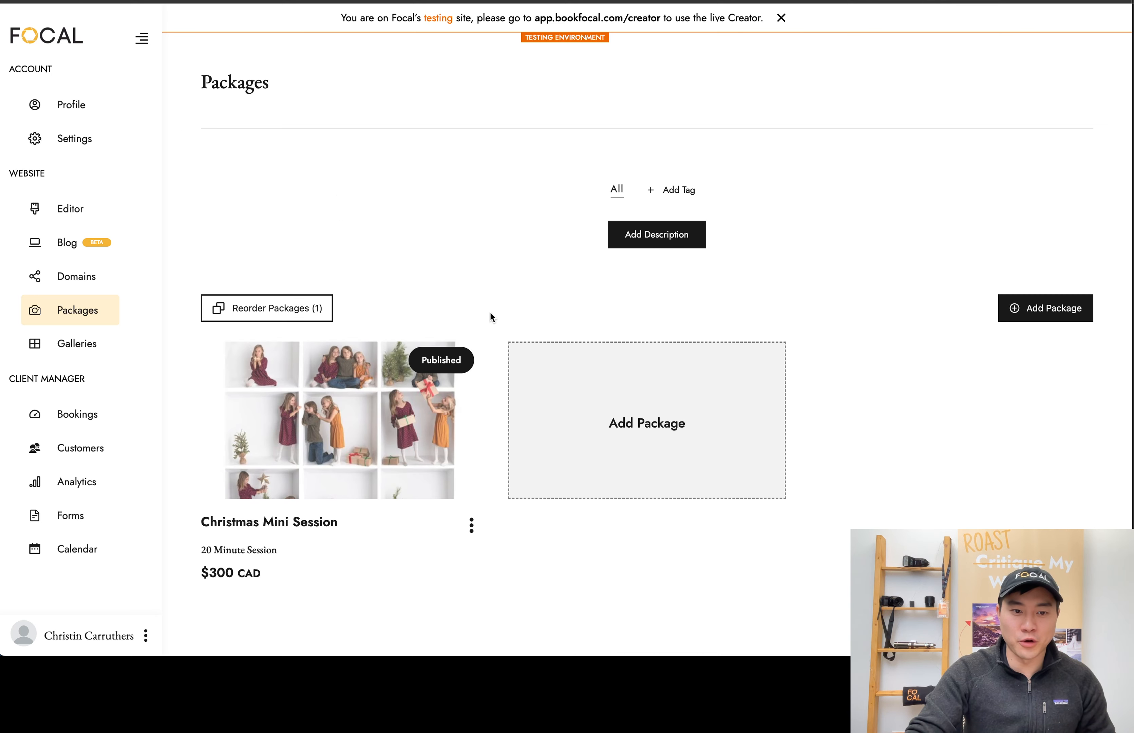
mouse_move(308, 459)
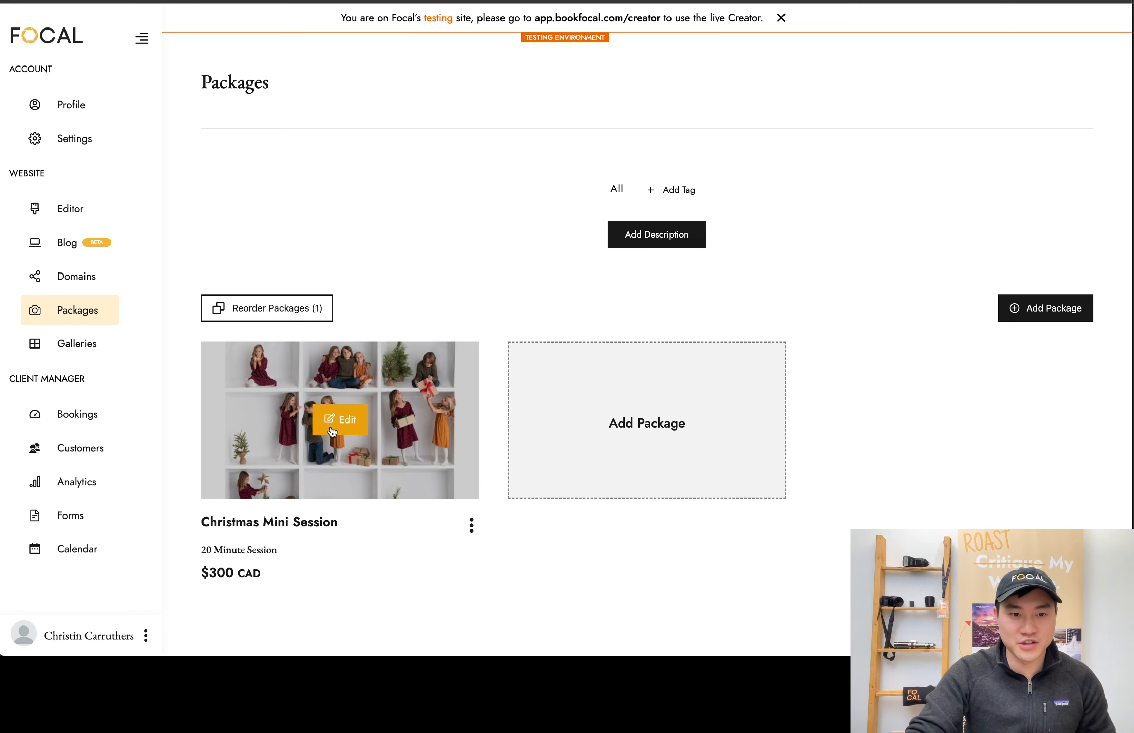
click(102, 145)
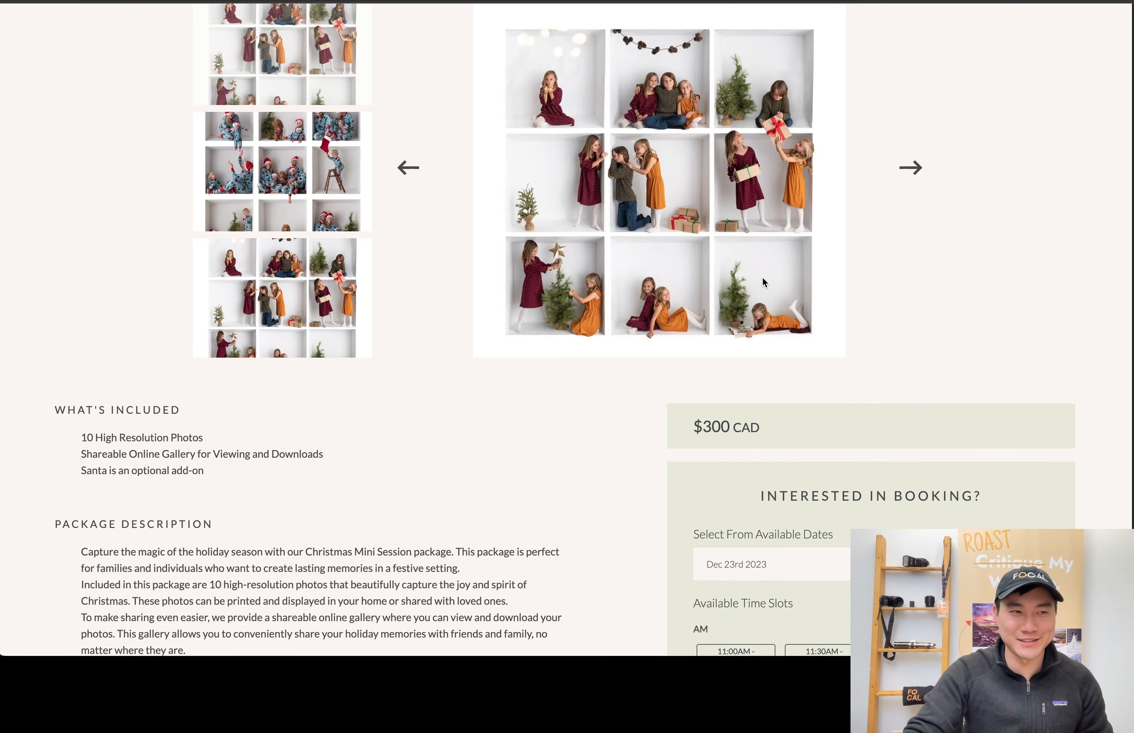
scroll(761, 276, up, 5)
scroll(763, 276, down, 5)
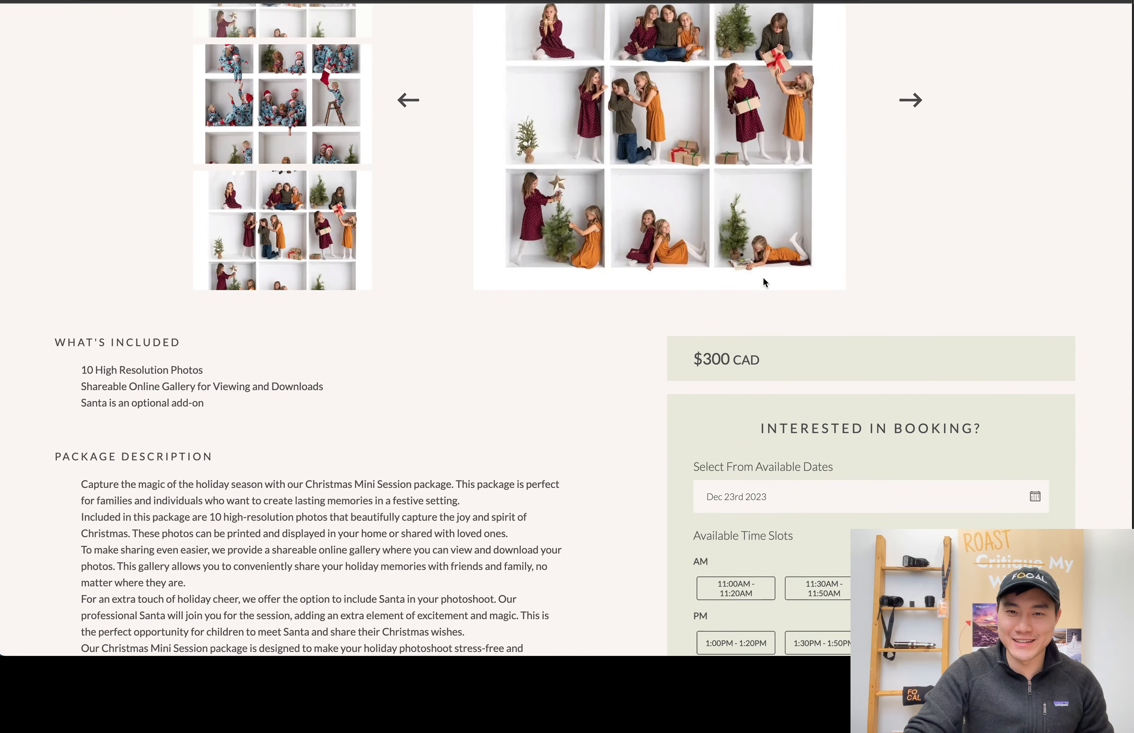
scroll(763, 277, up, 5)
scroll(634, 208, down, 7)
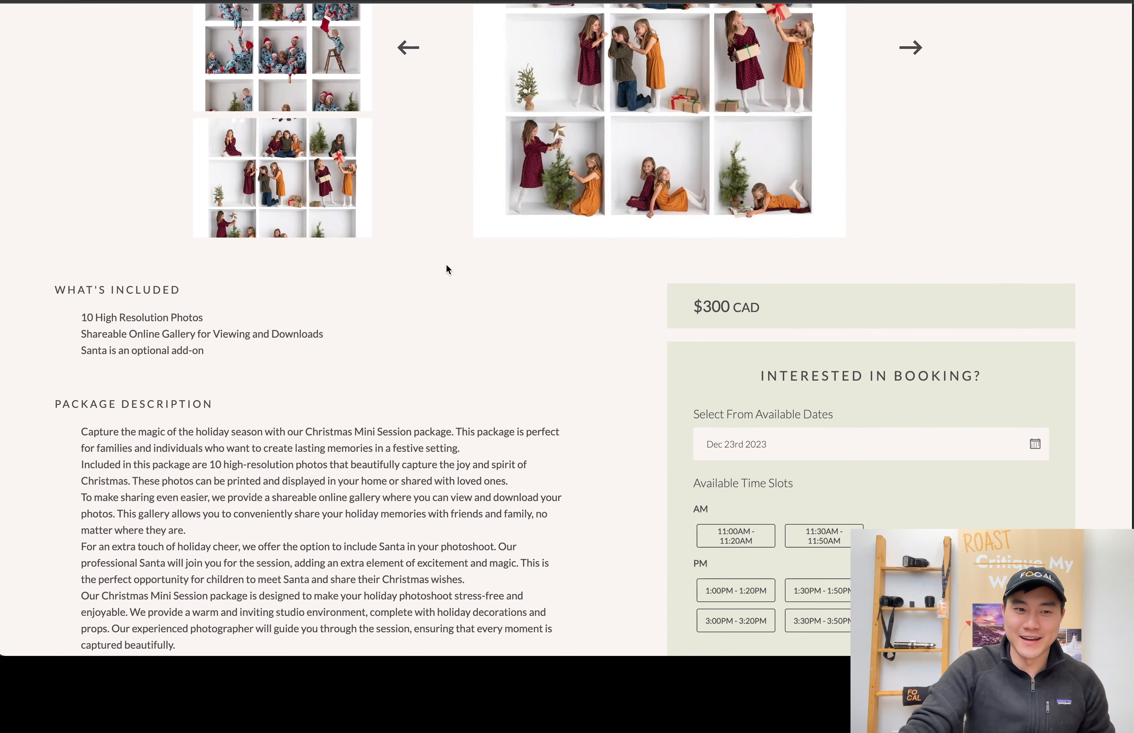
scroll(339, 271, down, 2)
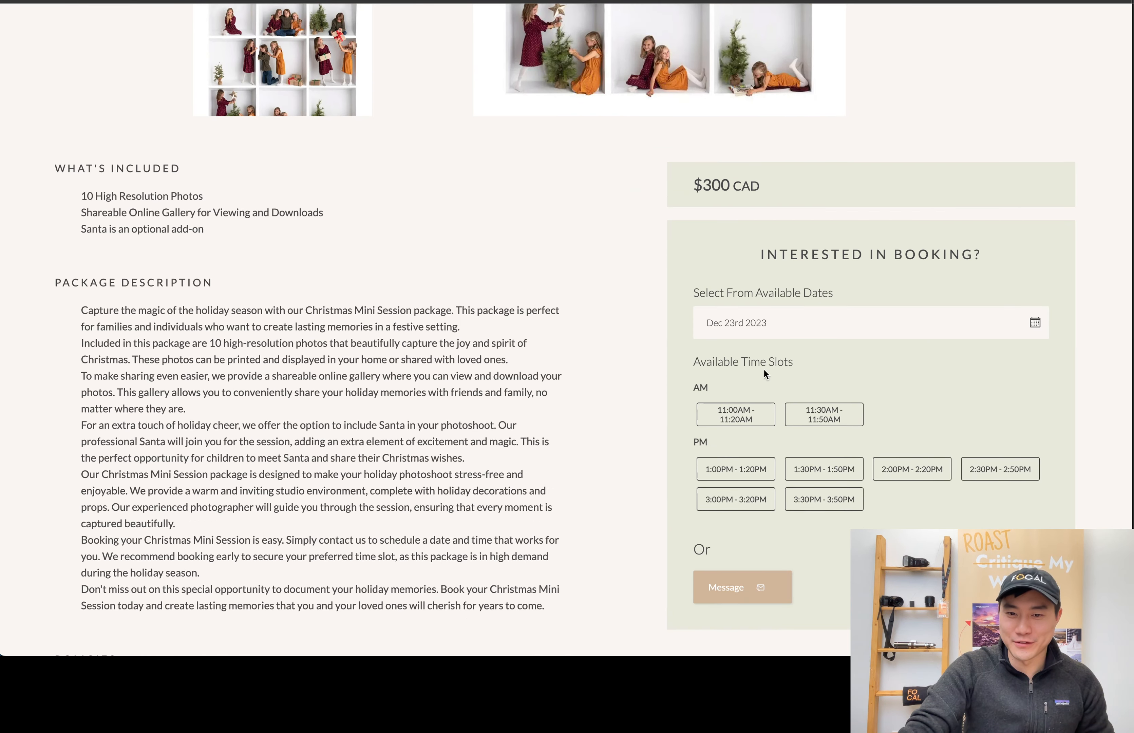
Choose the 11:00AM - 11:20AM slot on Dec 23rd 2023 and fill in the client's name, e-mail and phone number
click(741, 421)
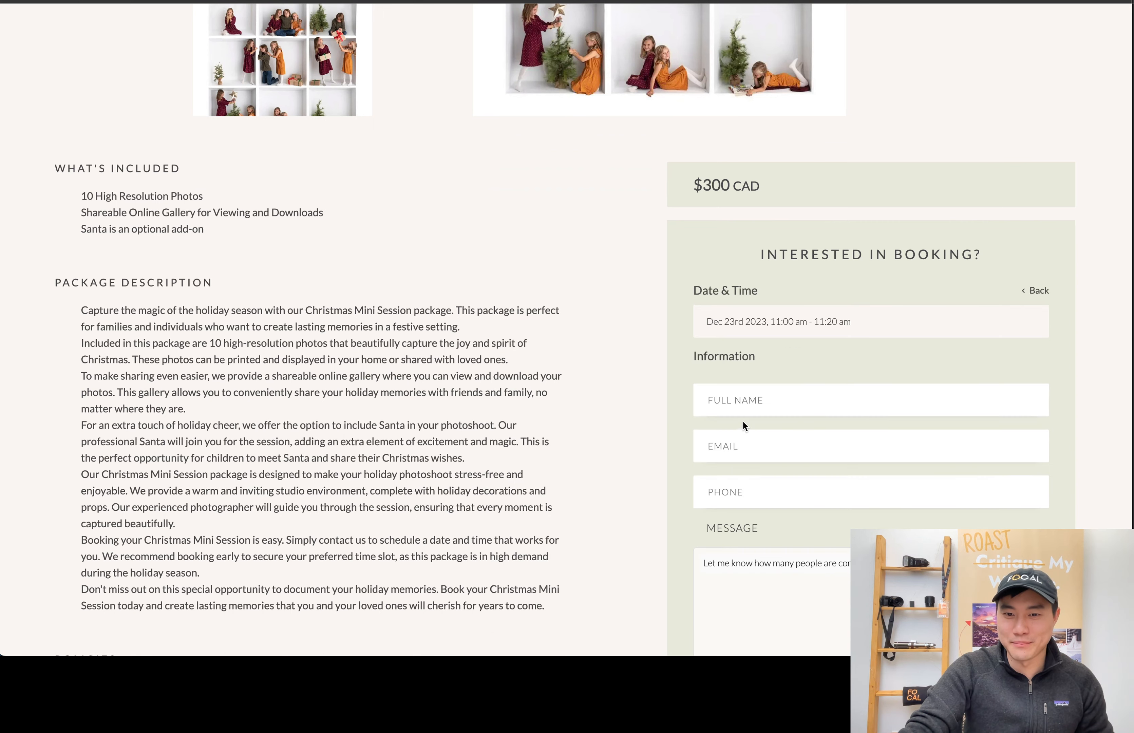
click(754, 412)
click(633, 337)
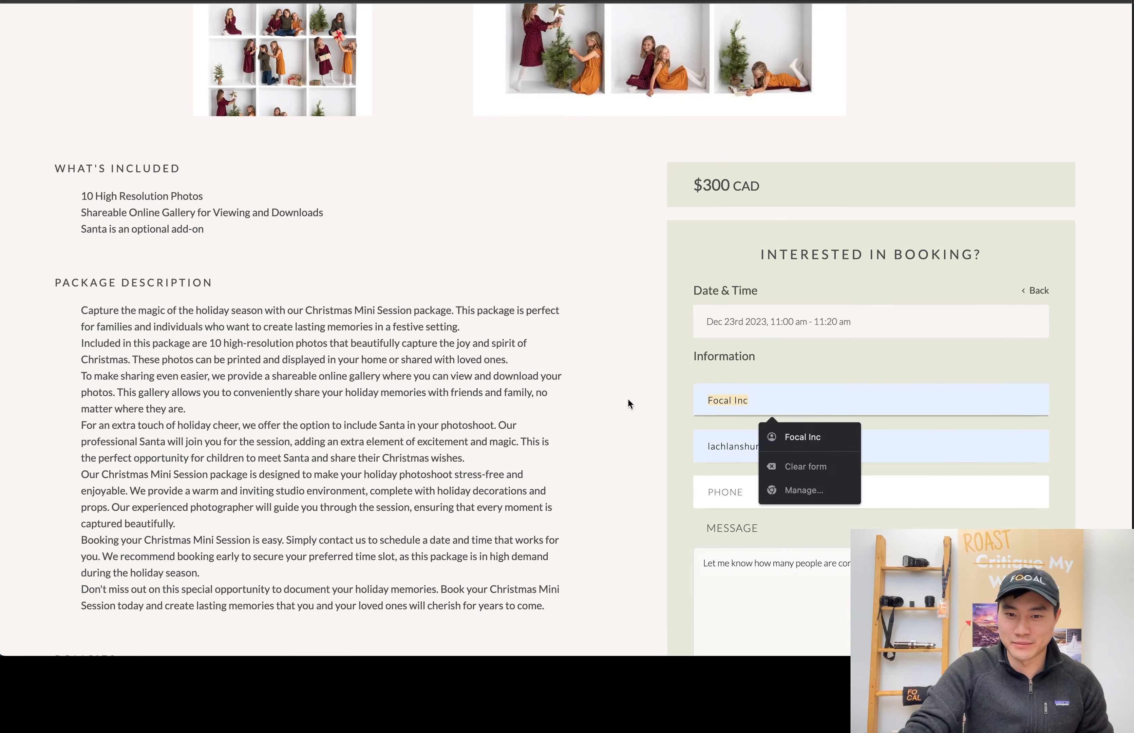
text(Lachlan)
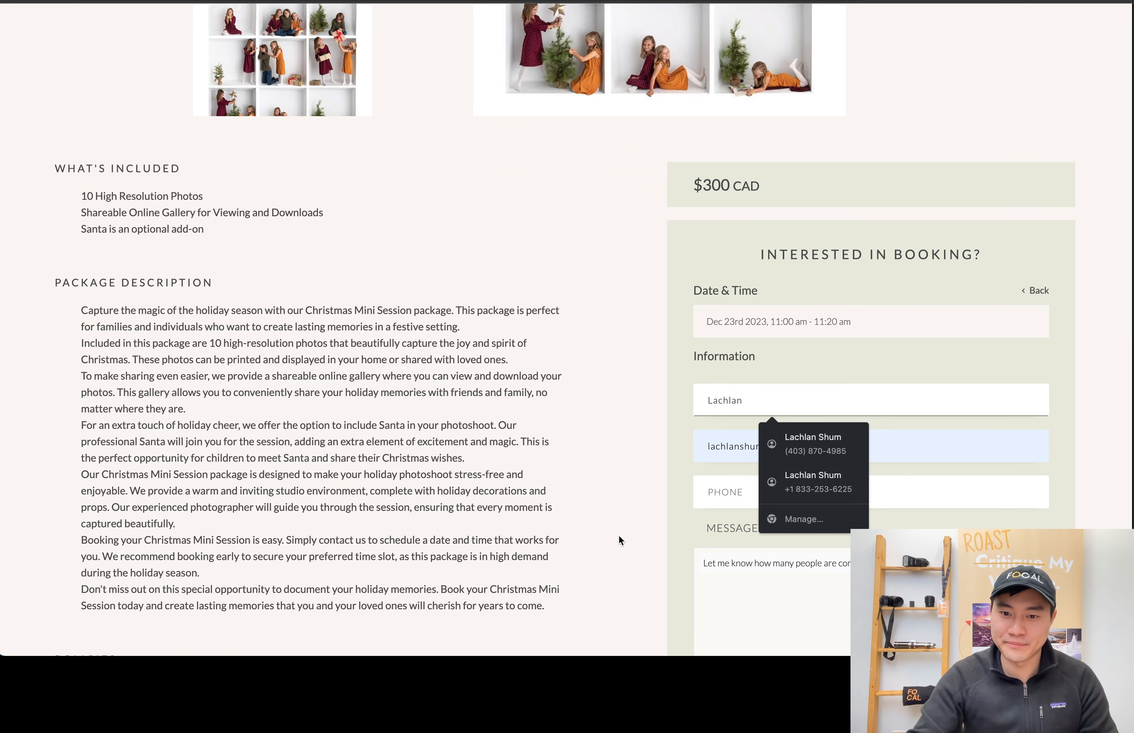
click(724, 491)
click(806, 288)
Enter the booking message "5 People coming to the session! Can't wait!"
click(825, 579)
scroll(829, 572, down, 3)
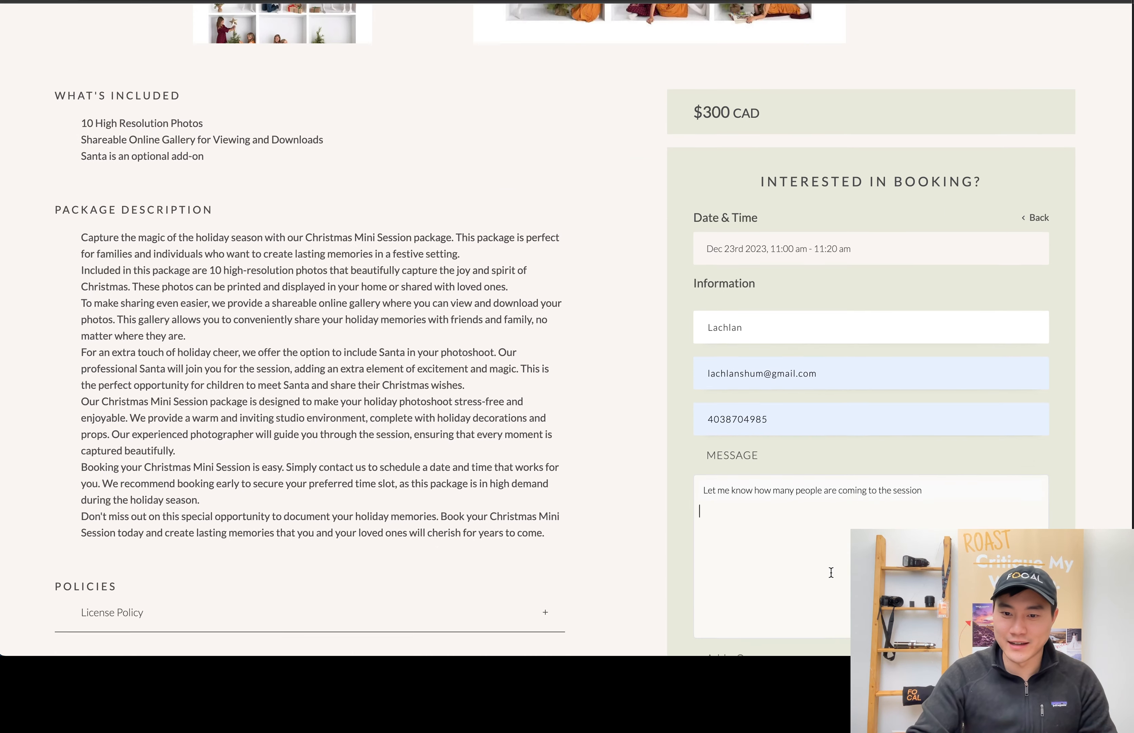
text(5 People)
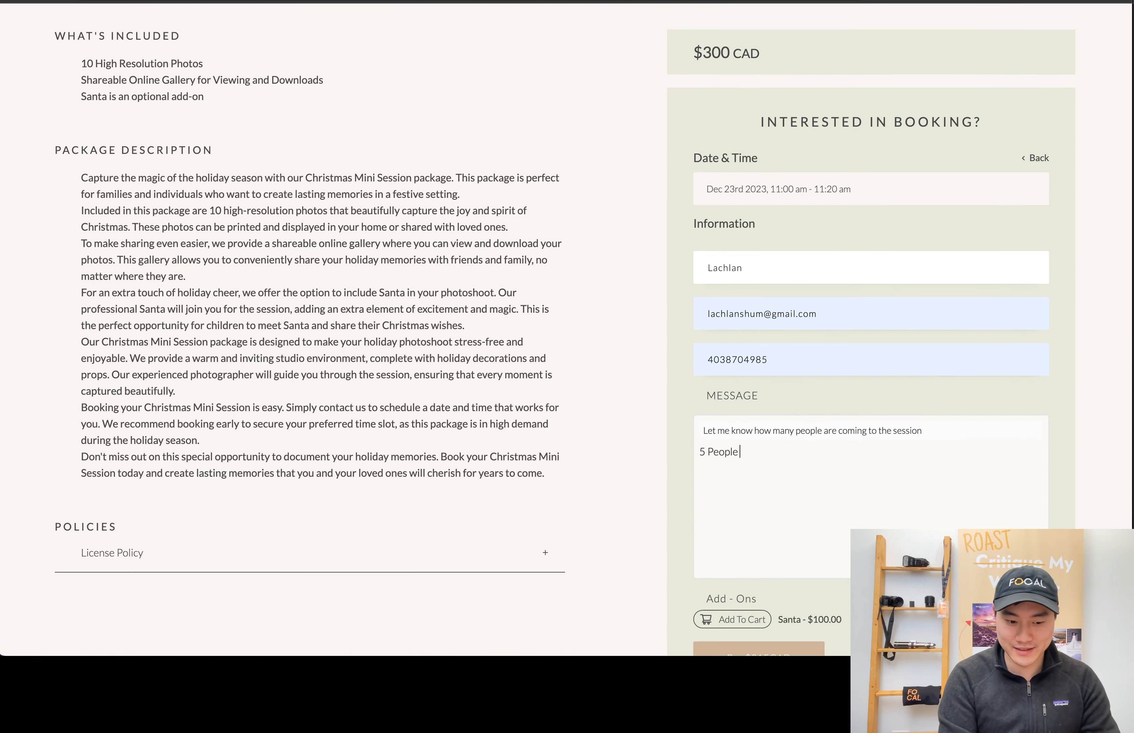
text( coming to the ses)
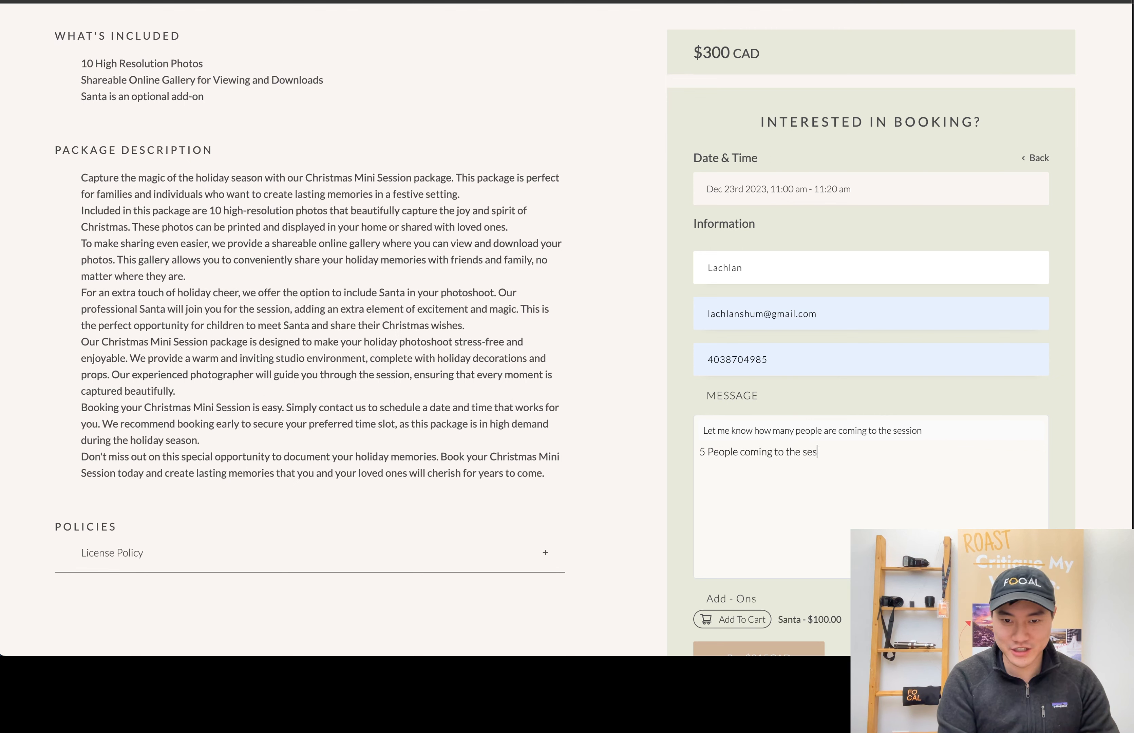
text(ison)
key(BackSpace)
key(BackSpace)
key(BackSpace)
key(BackSpace)
text(sion)
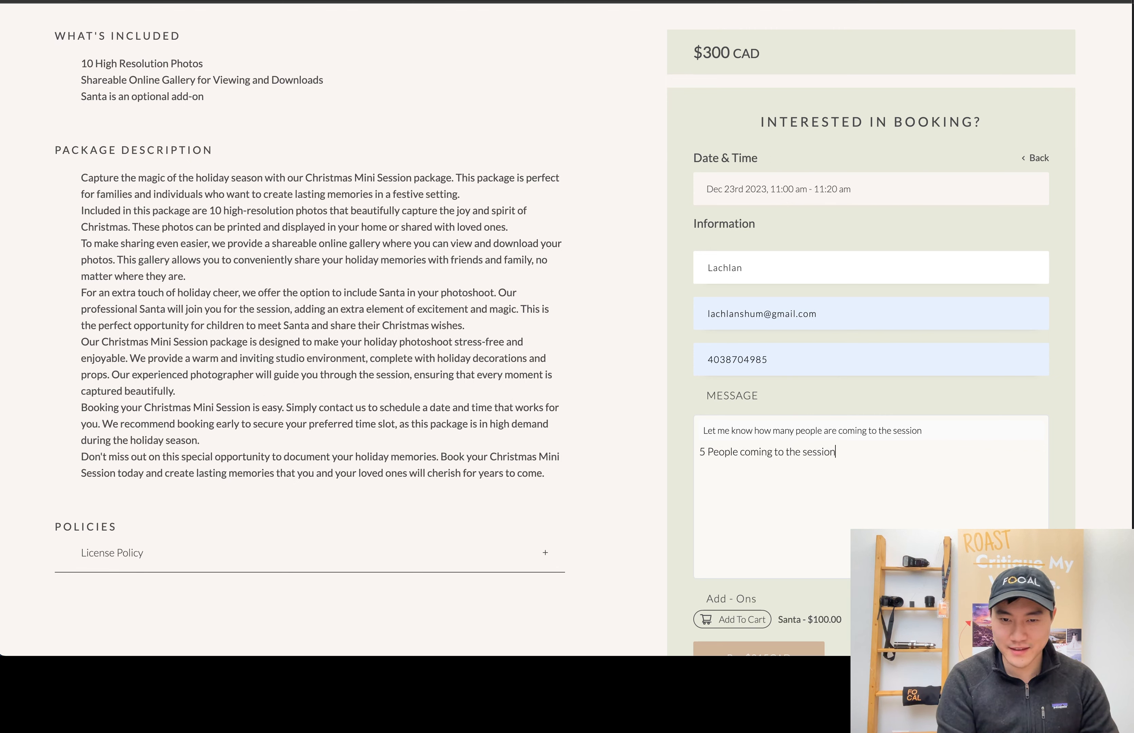
text(! Can't wait!)
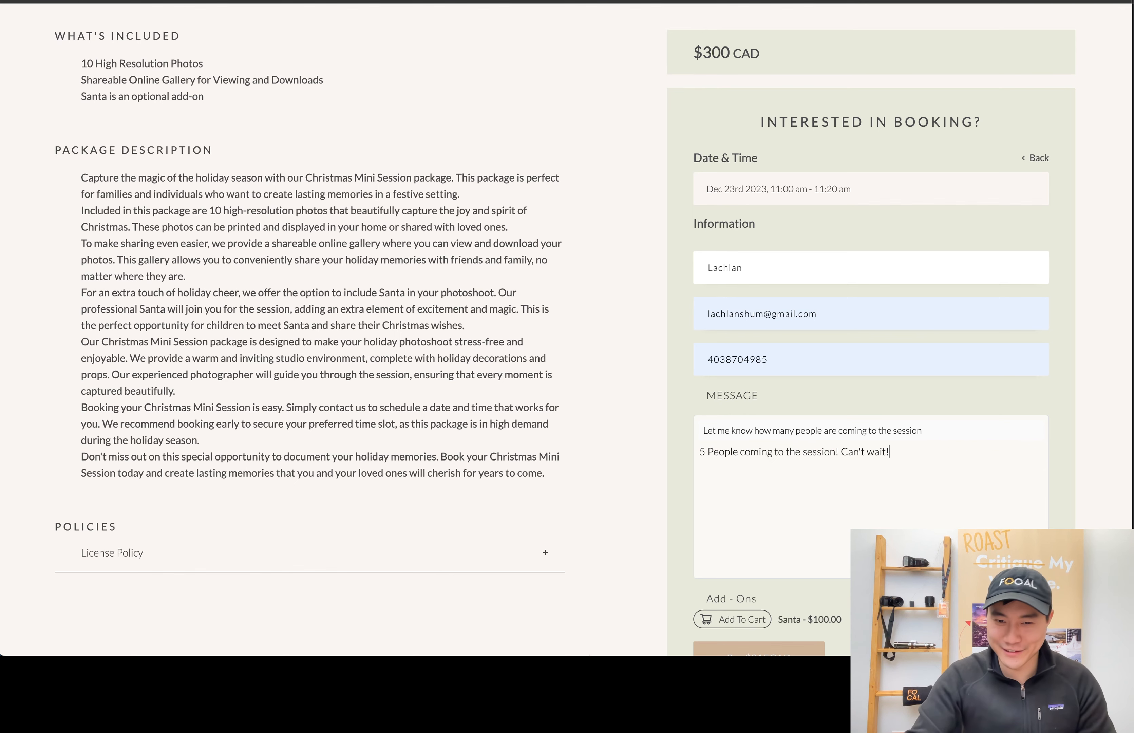
Add the Santa add-on to the booking and proceed to payment
click(714, 619)
scroll(829, 496, down, 1)
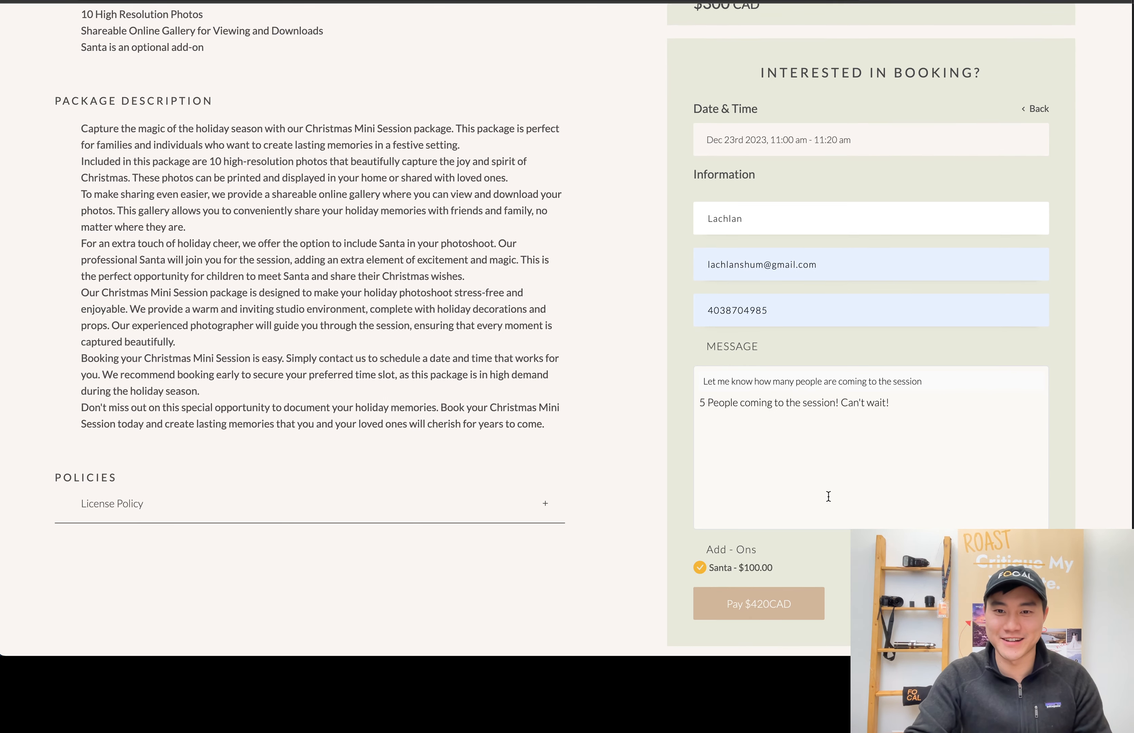
scroll(829, 496, down, 1)
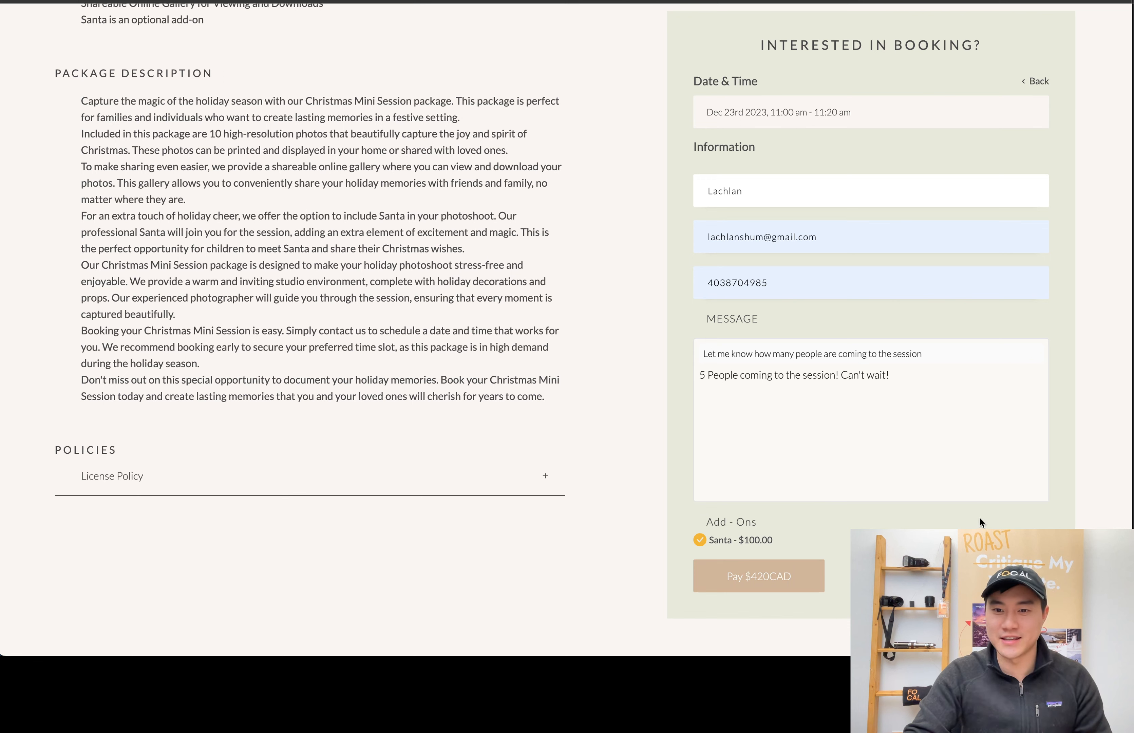
click(792, 578)
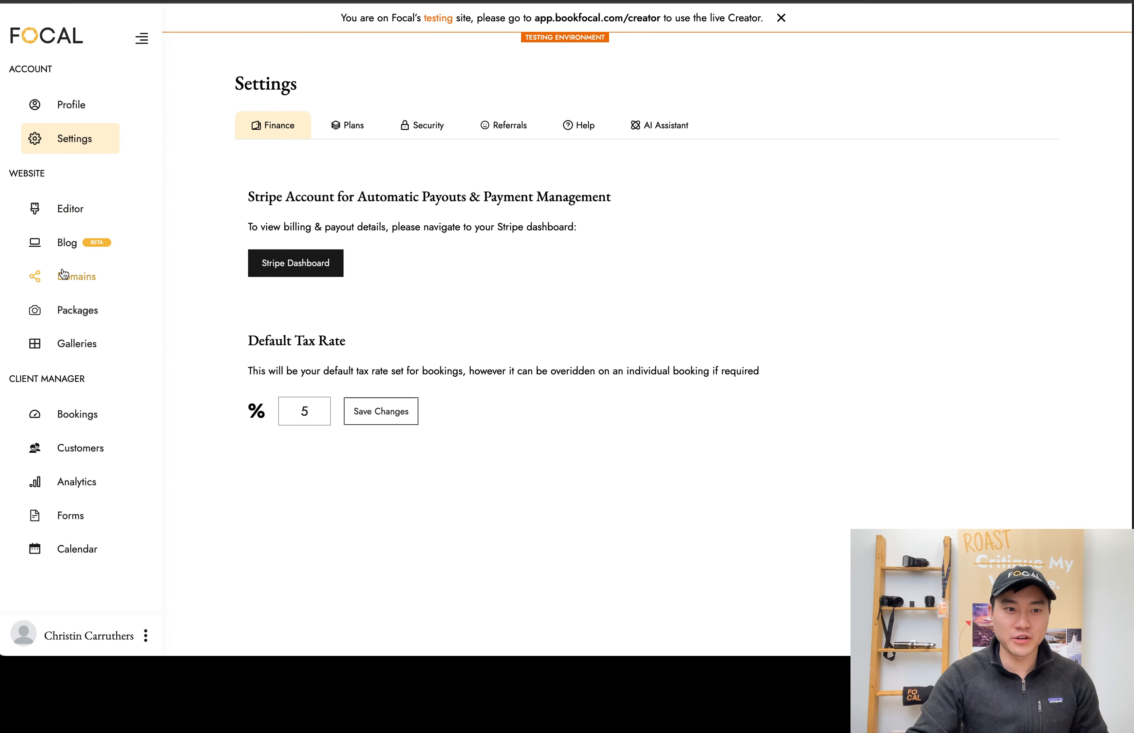
Open the new Dec 23rd booking among the Pre Shoot bookings and review its client portal details
click(110, 423)
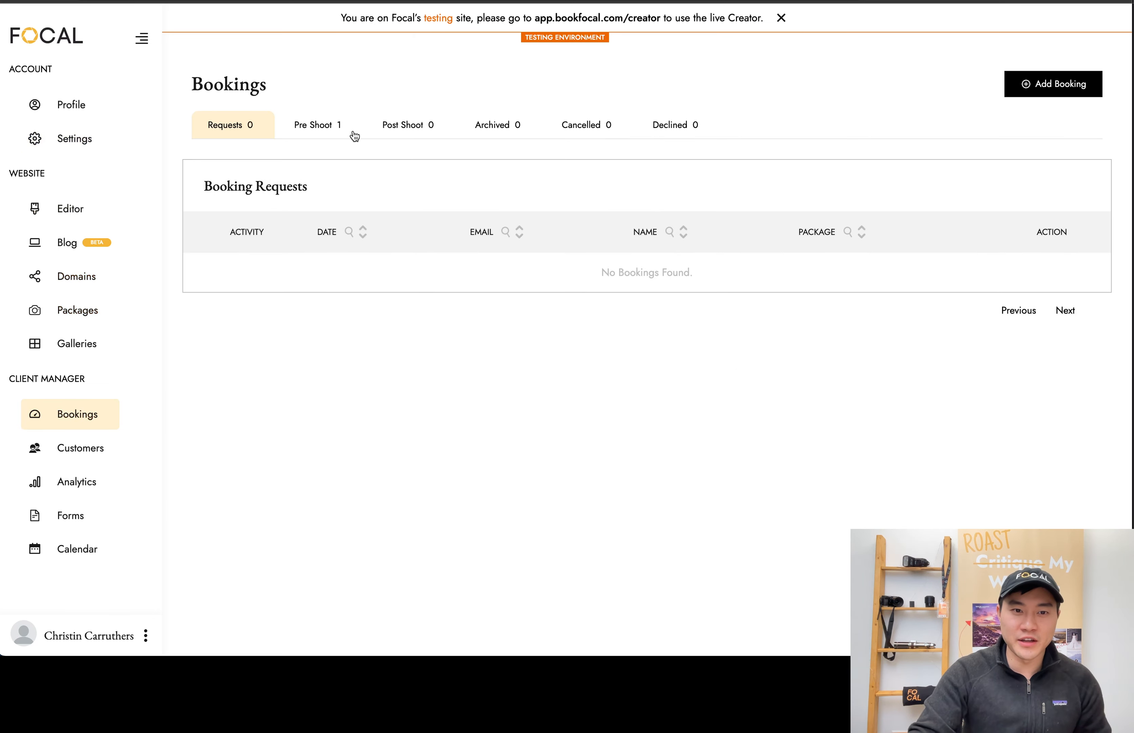
click(317, 126)
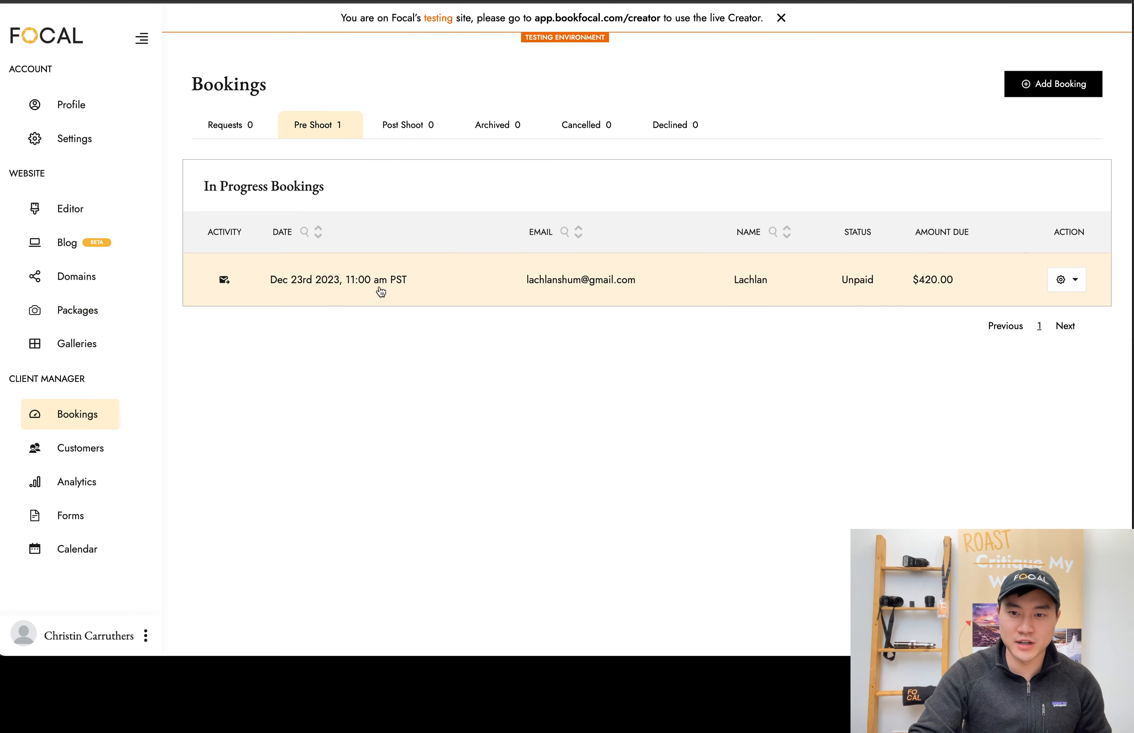
click(490, 289)
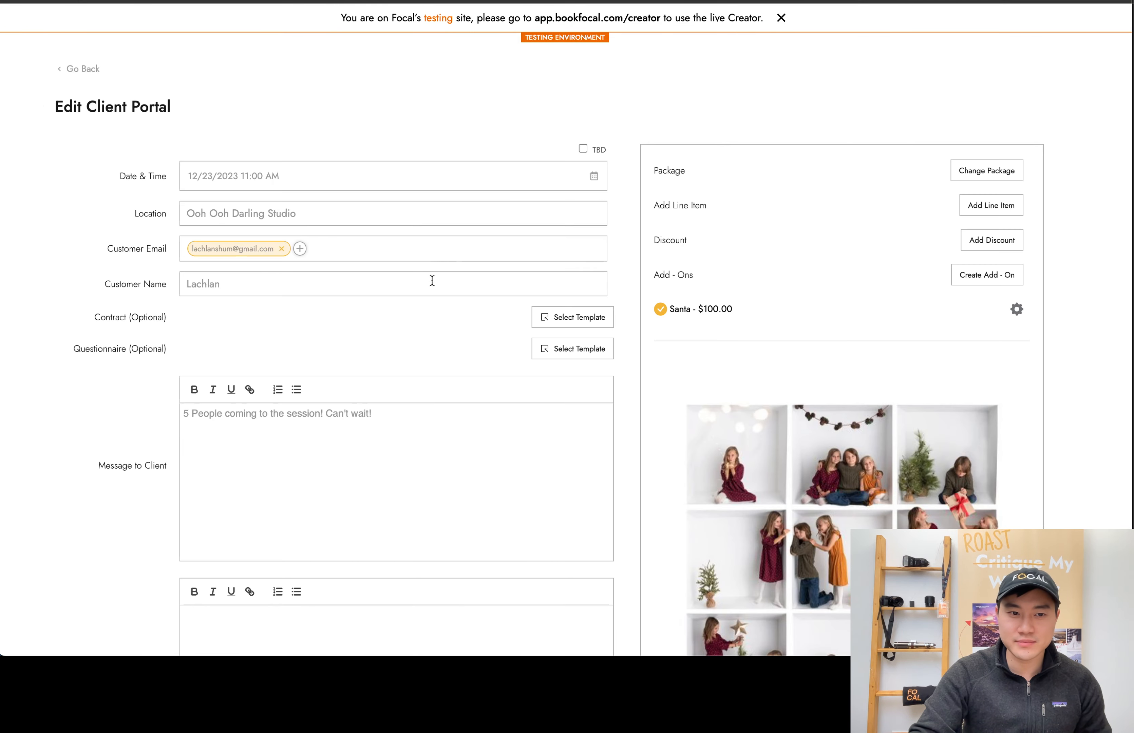
scroll(433, 281, down, 8)
scroll(787, 420, up, 3)
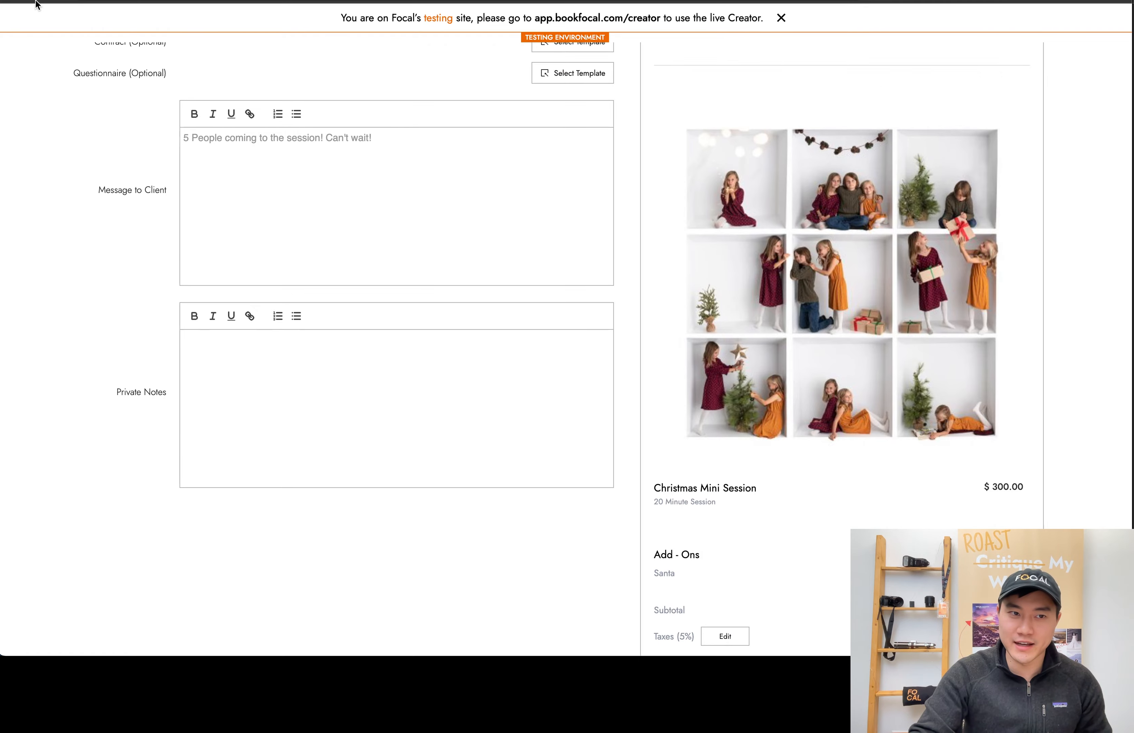
Reopen the Dec 23rd booking and review its package, add-on, price breakdown and payment reminders
click(29, 1)
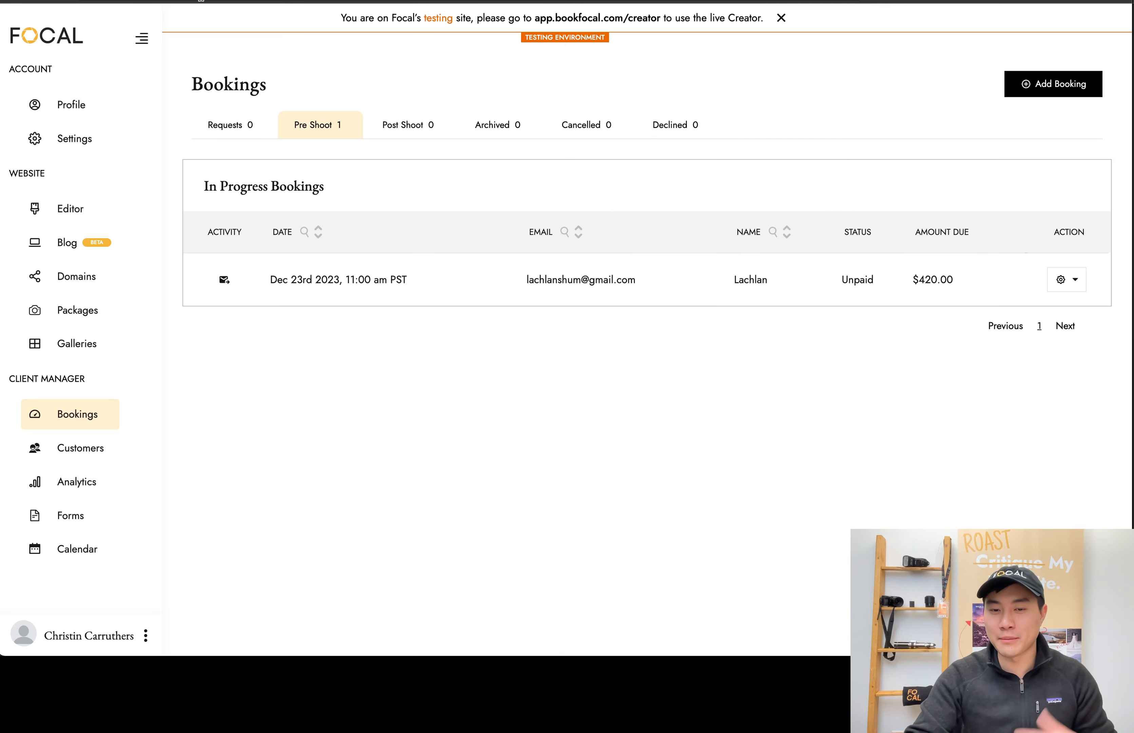
click(574, 295)
scroll(739, 286, down, 10)
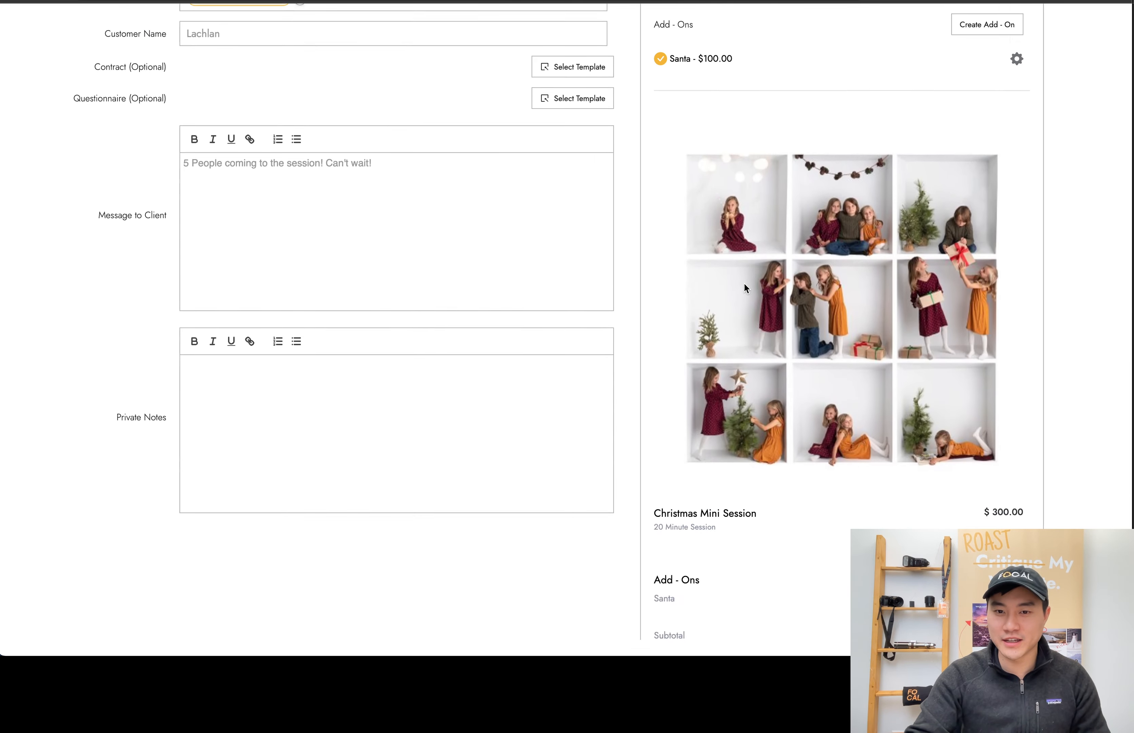
scroll(769, 489, down, 2)
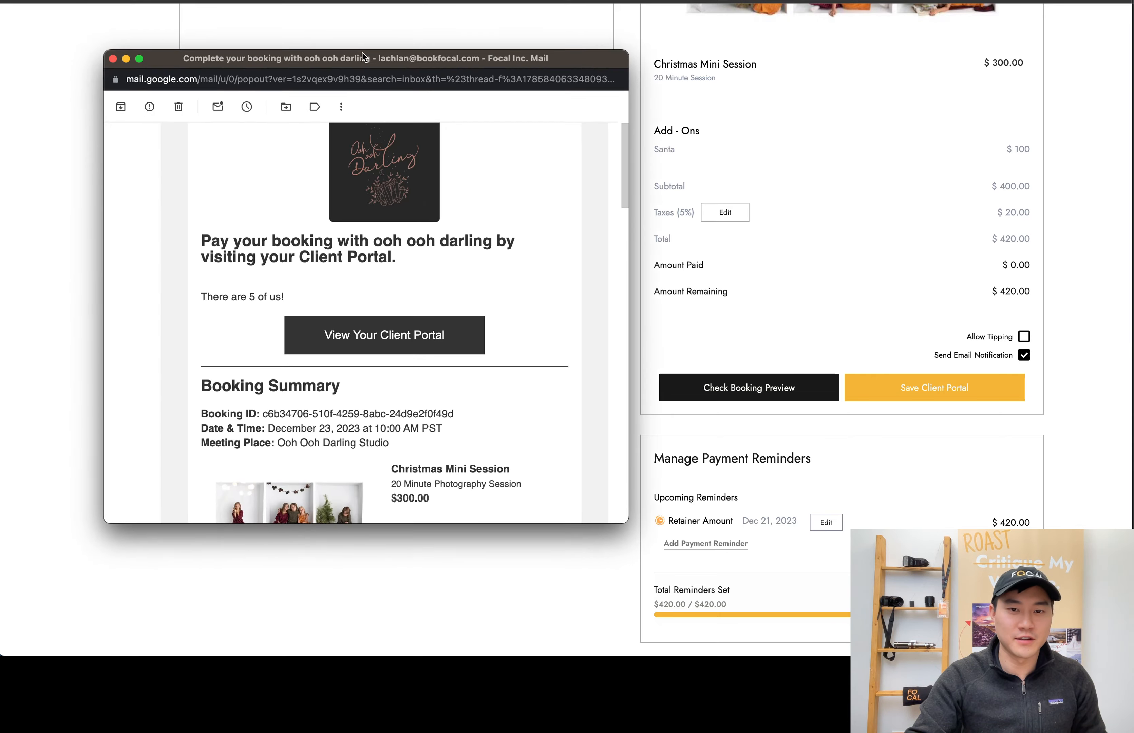
Enlarge the "Complete your booking with ooh ooh darling" email window, examine its booking summary and move it out of view
drag(363, 54, 368, 30)
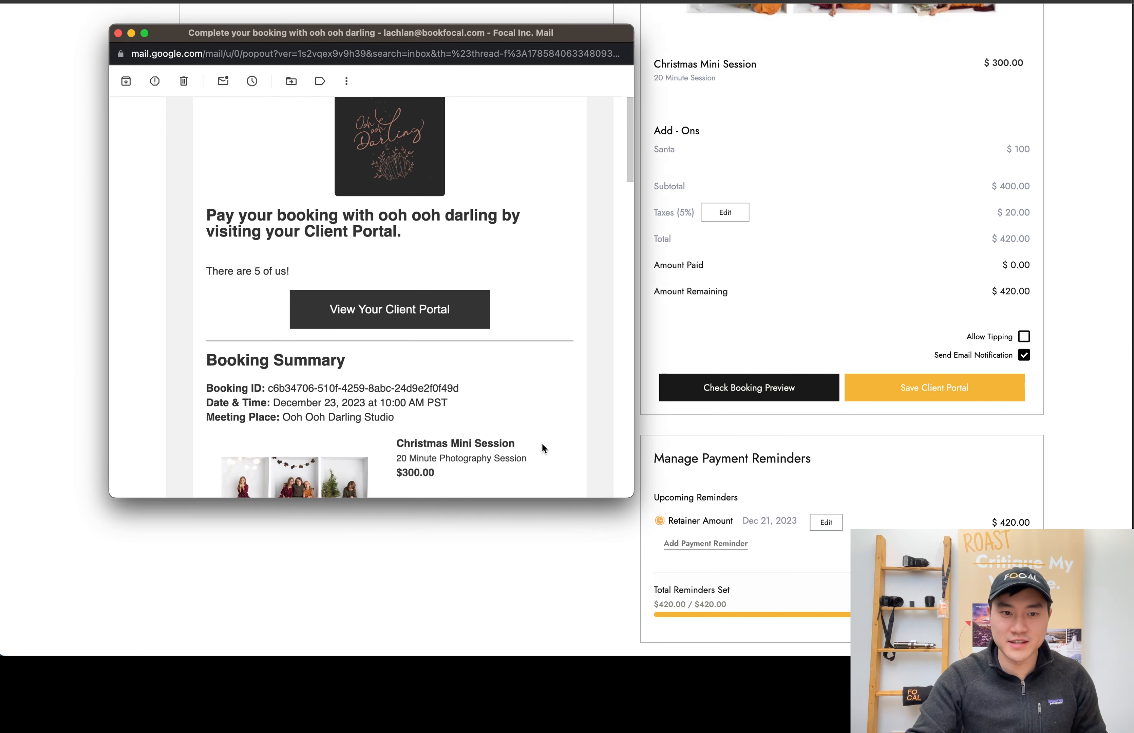
drag(635, 498, 670, 655)
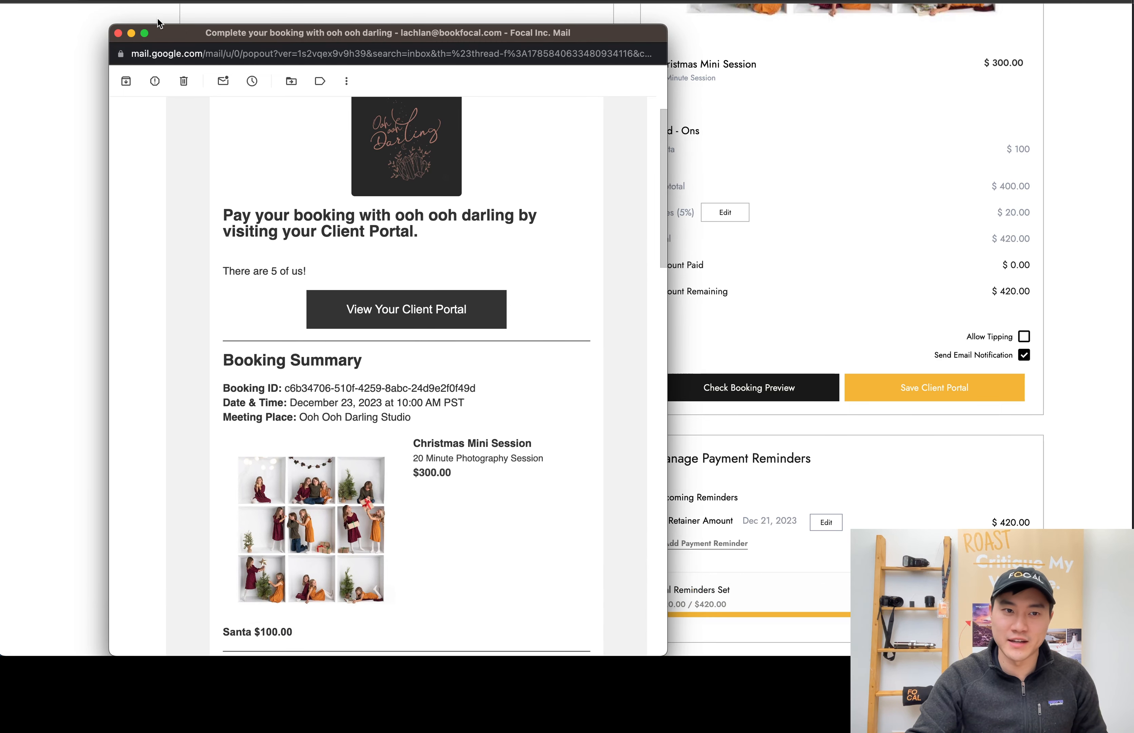
drag(159, 31, 0, 30)
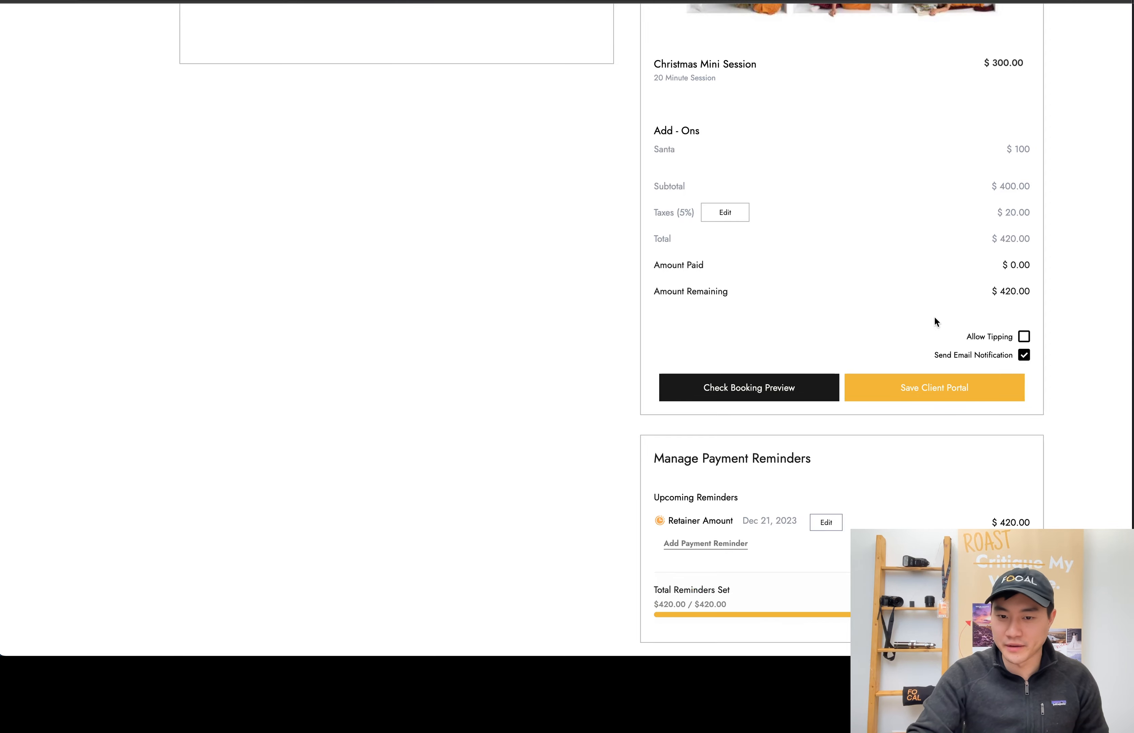
Review the booking's details and charges, then leave the client portal editor, confirming the exit without saving
scroll(678, 412, up, 10)
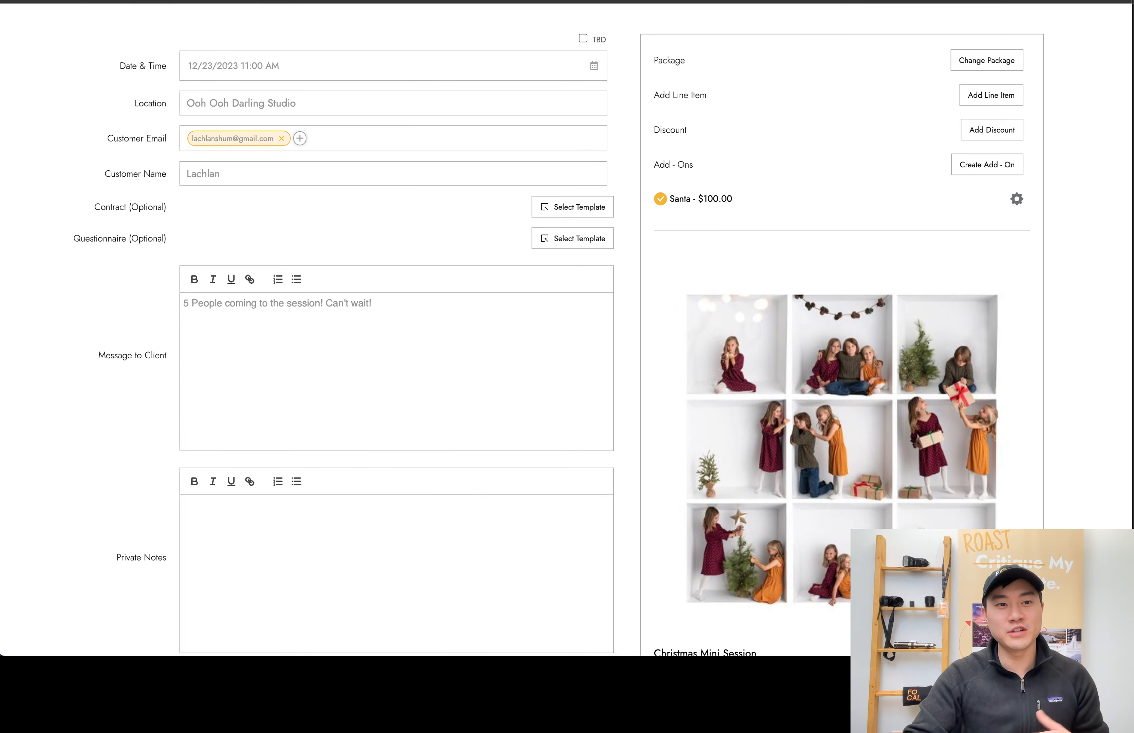
click(257, 1)
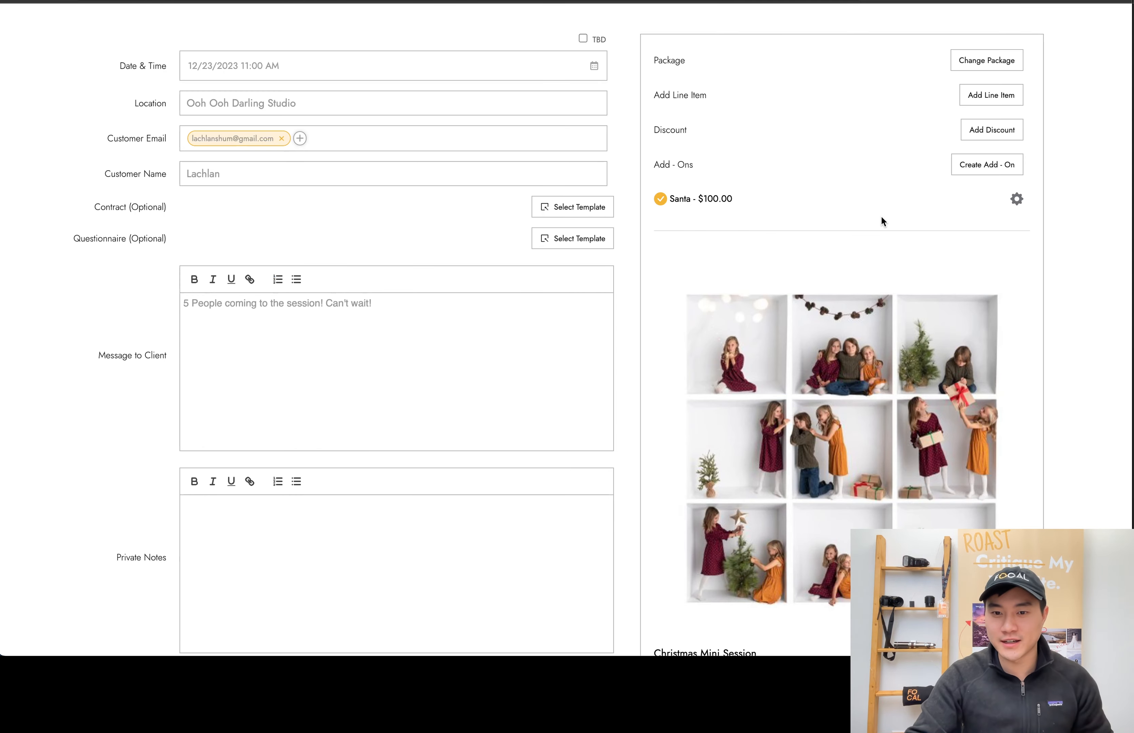
scroll(843, 233, down, 4)
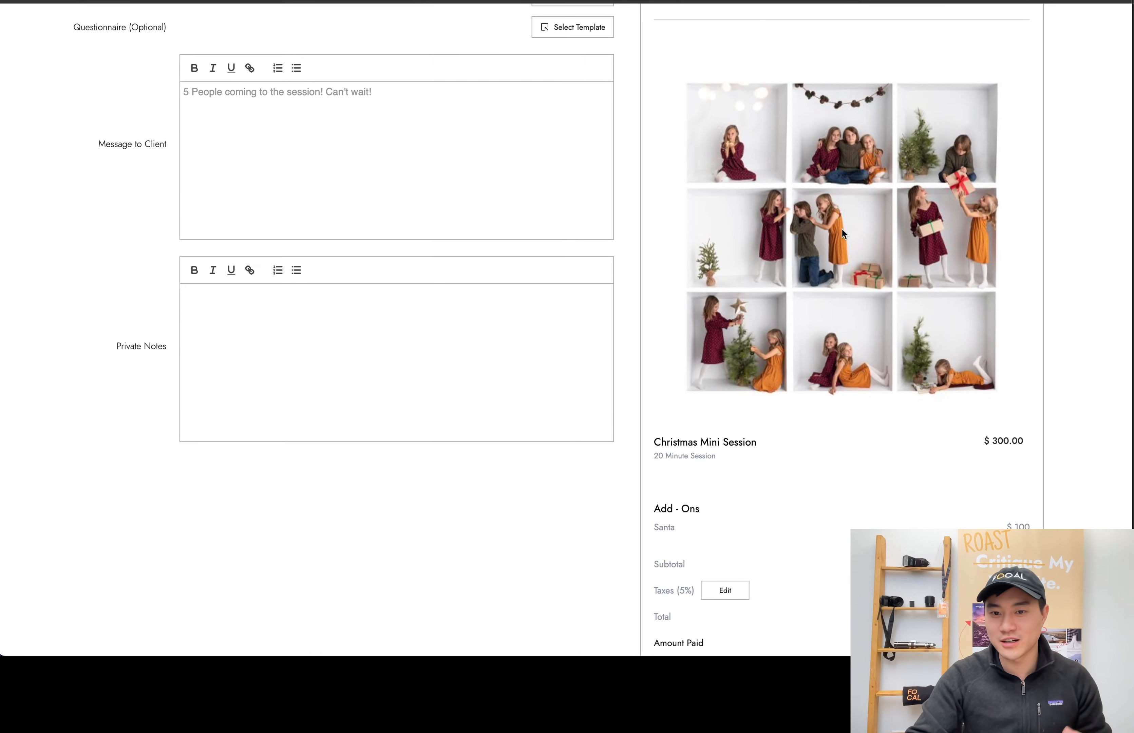
scroll(815, 344, down, 4)
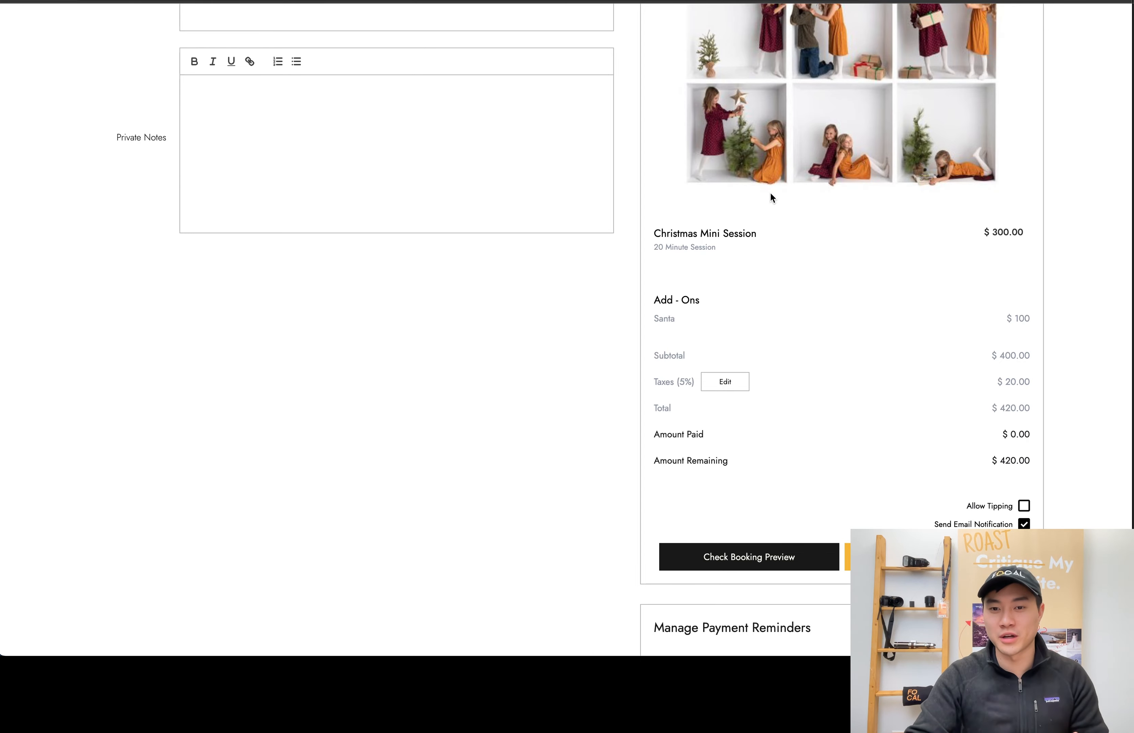
scroll(281, 117, up, 10)
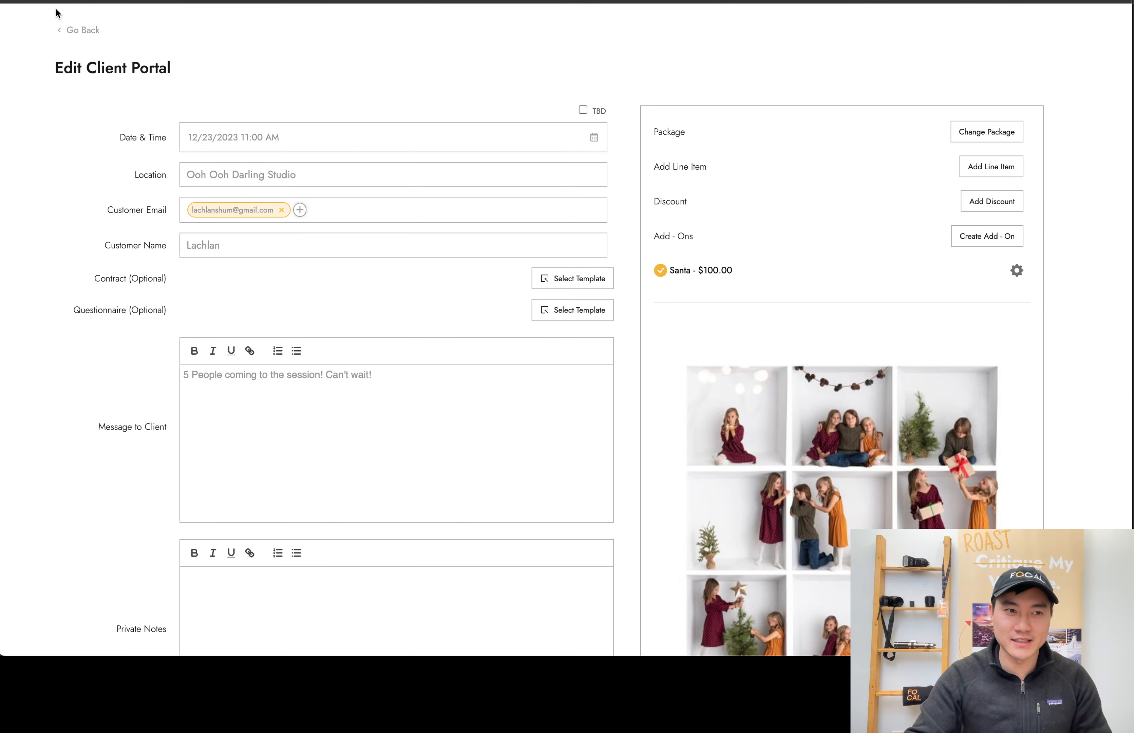
click(72, 30)
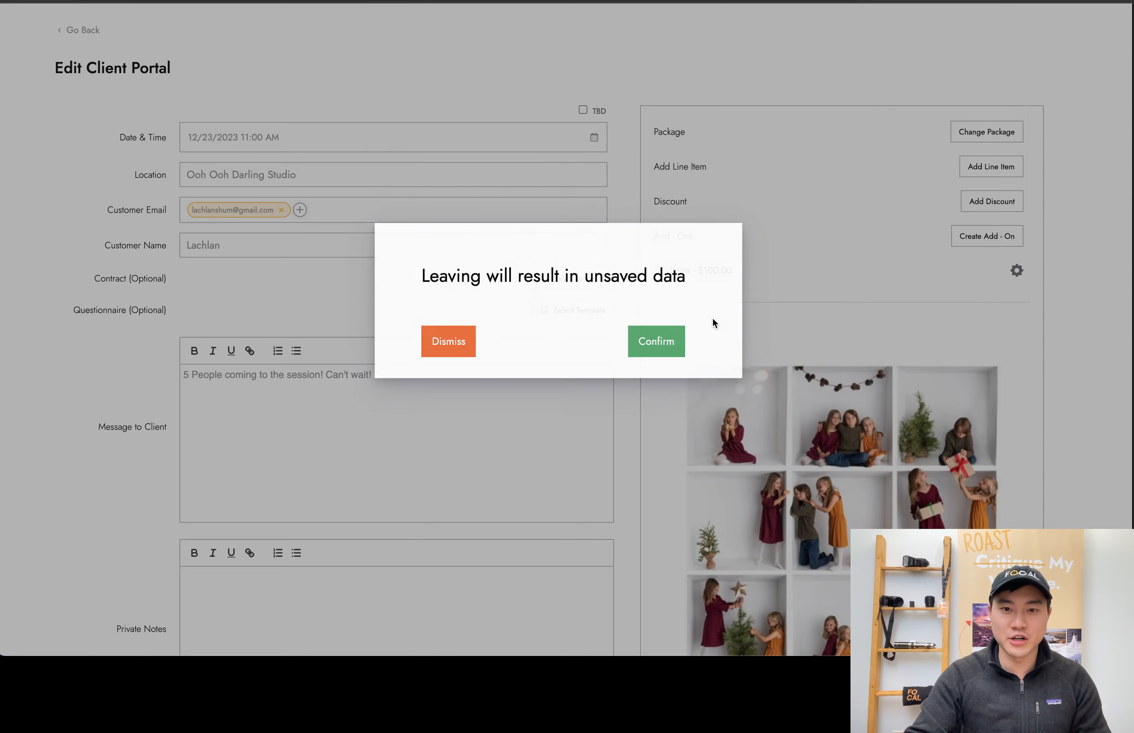
click(656, 341)
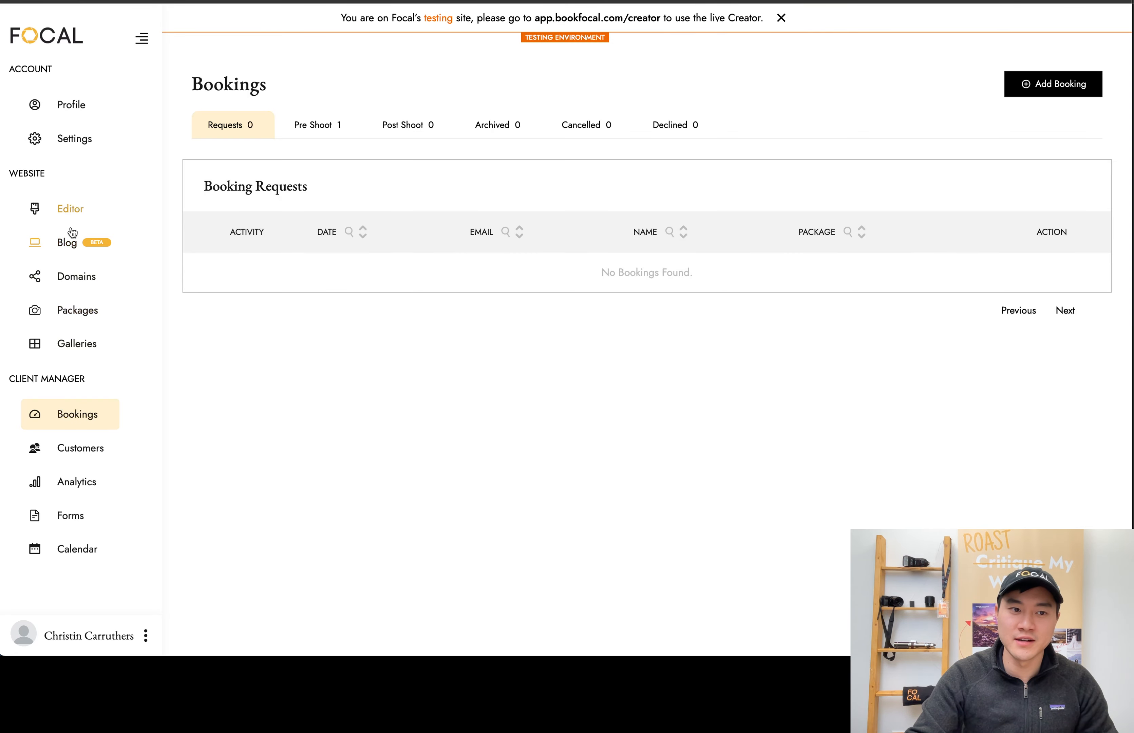
Open the Christmas Mini Session package's information and check the availability of the Dec 23rd 2023 time slots
click(78, 310)
click(338, 418)
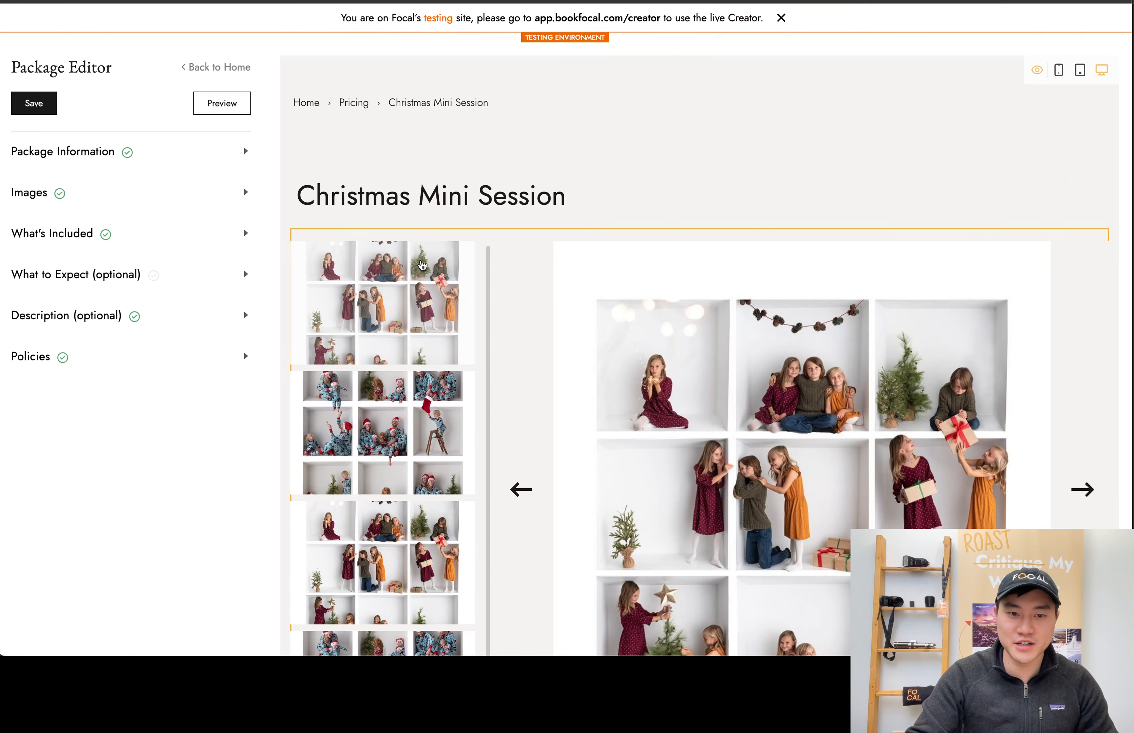
scroll(136, 155, down, 2)
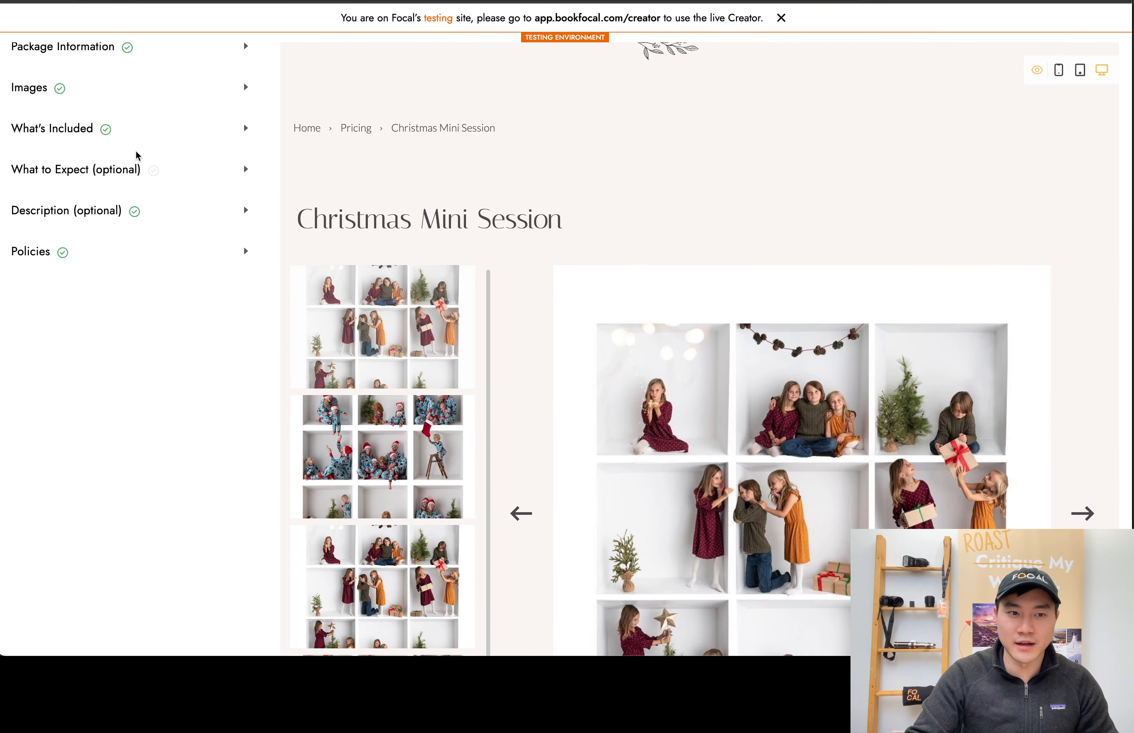
click(159, 51)
click(183, 477)
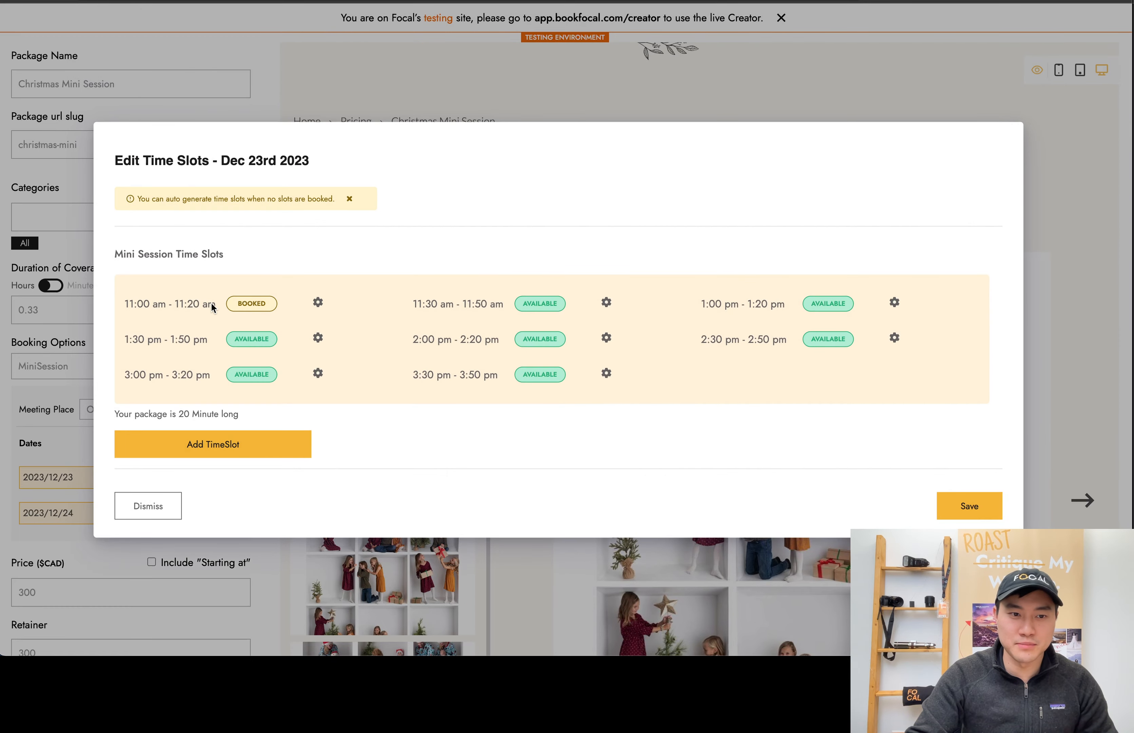
click(318, 303)
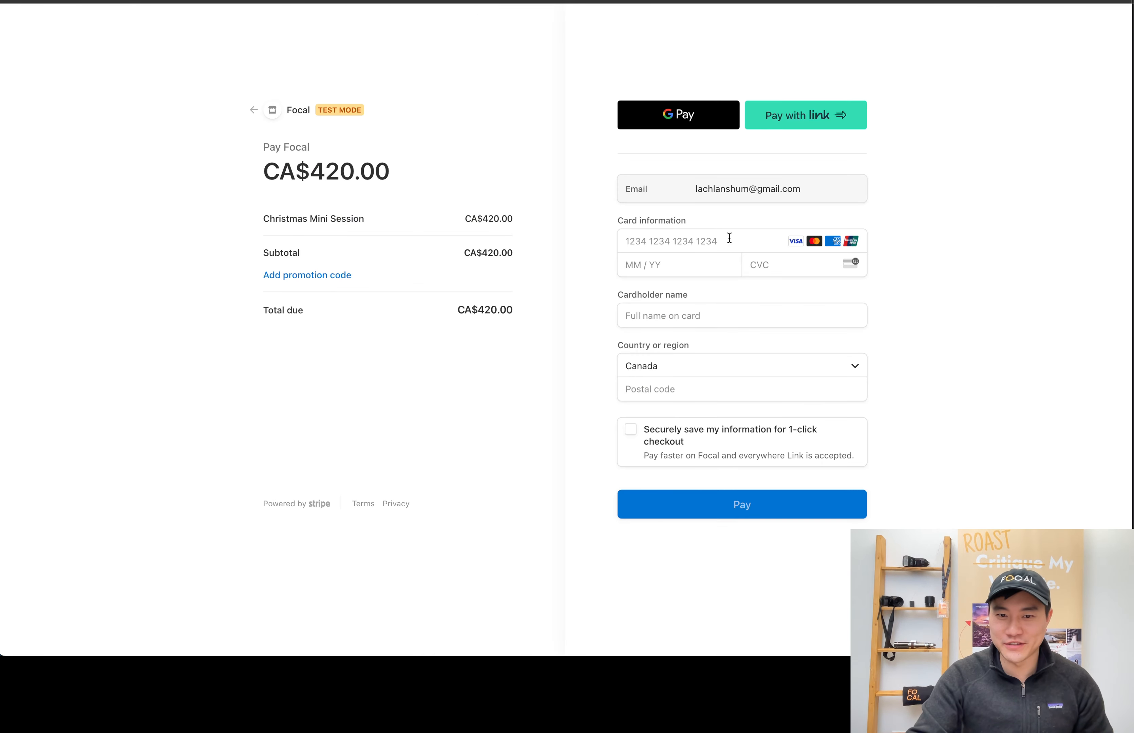
Enter the test card's number, expiry date and security code on the checkout page
click(729, 238)
text(4242)
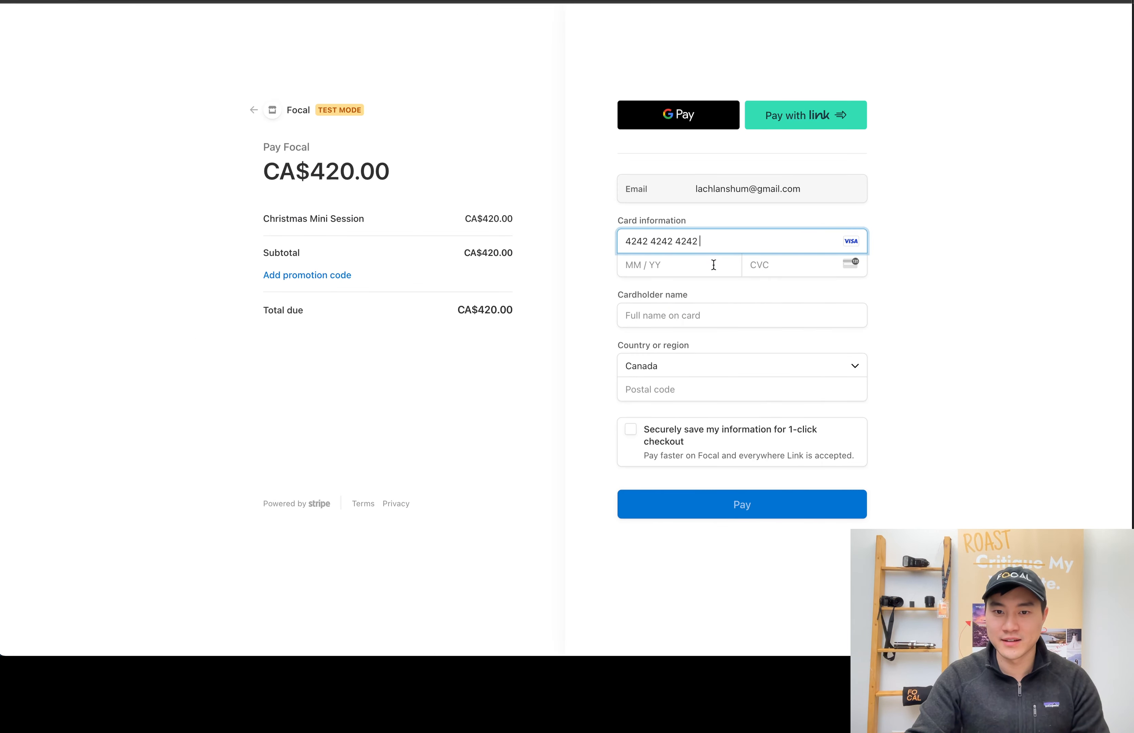
text(4242424242420424424)
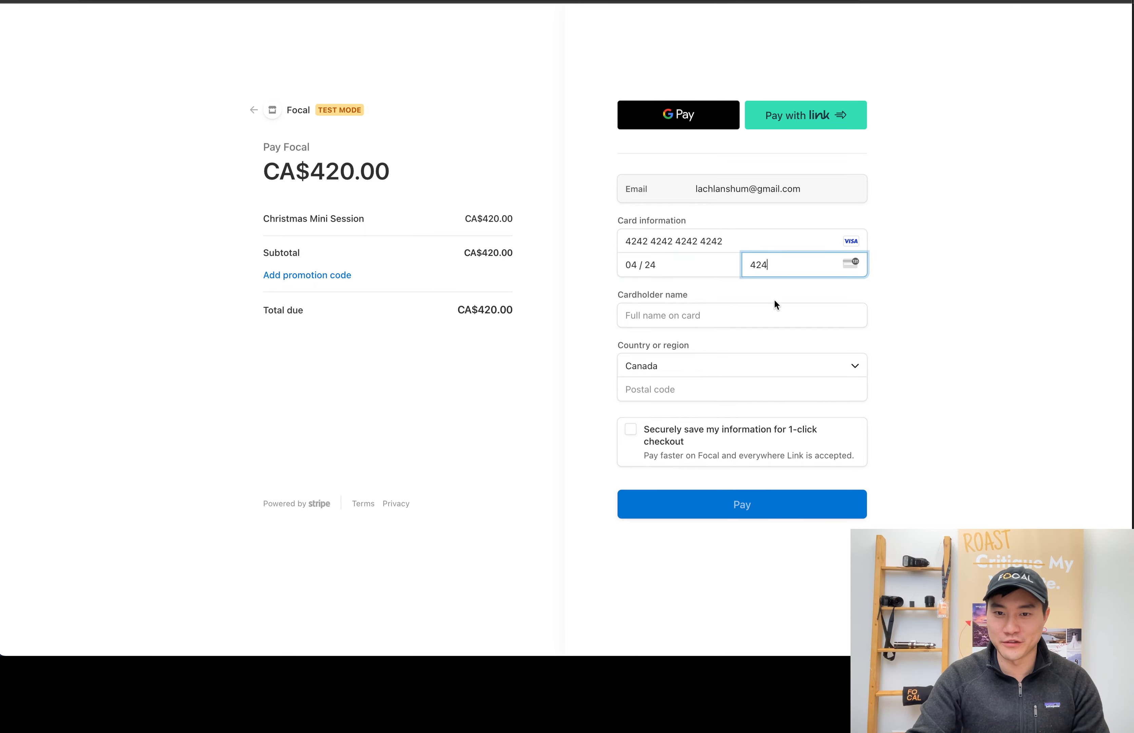
Fill in the cardholder name and postal code, submit the payment and dismiss the offer to save the card
click(759, 320)
text(4242424242)
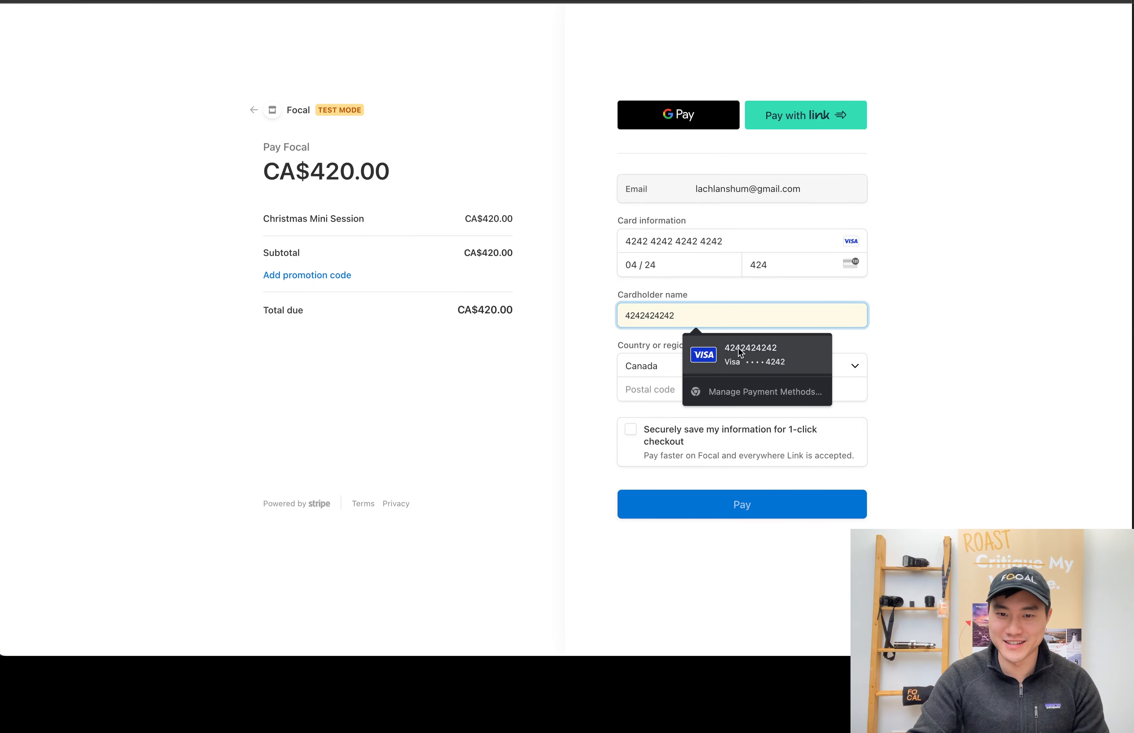
click(696, 389)
text(424242)
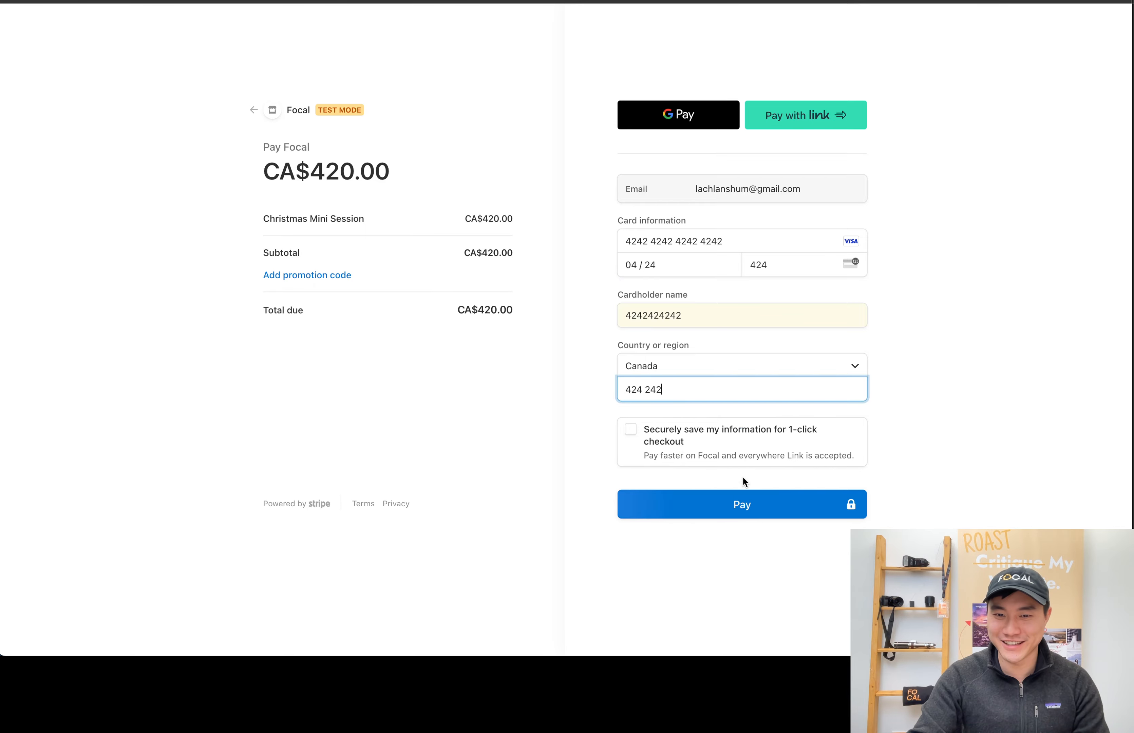
click(746, 504)
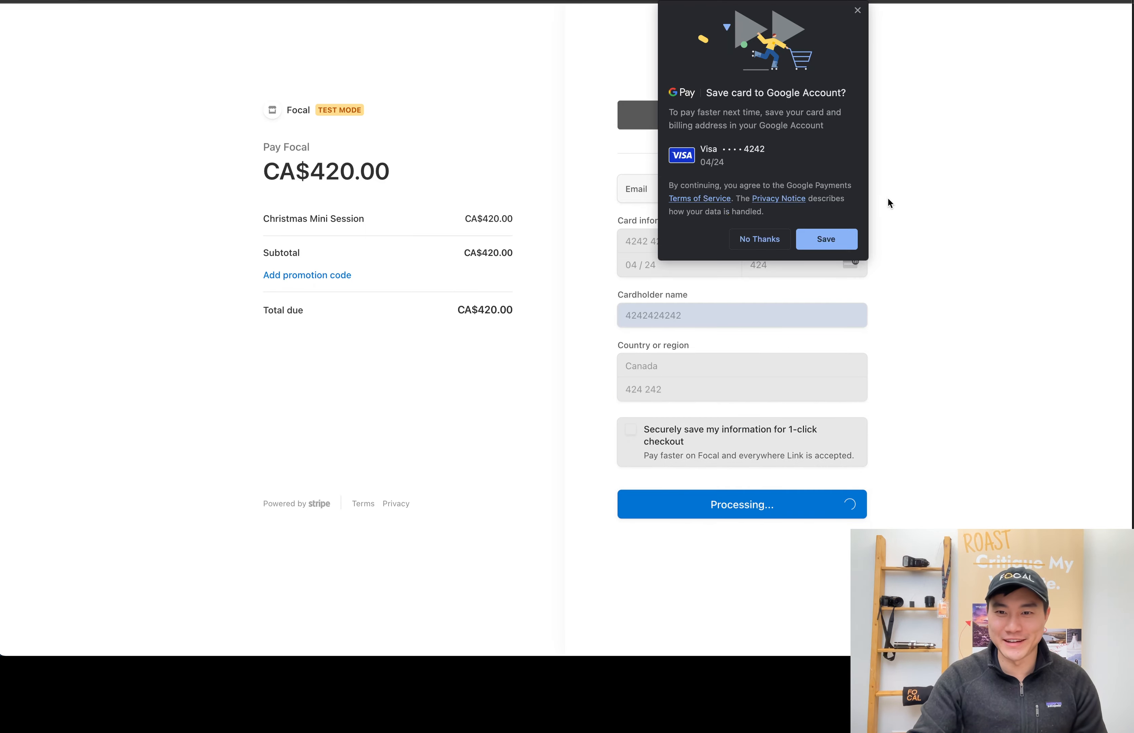
click(856, 11)
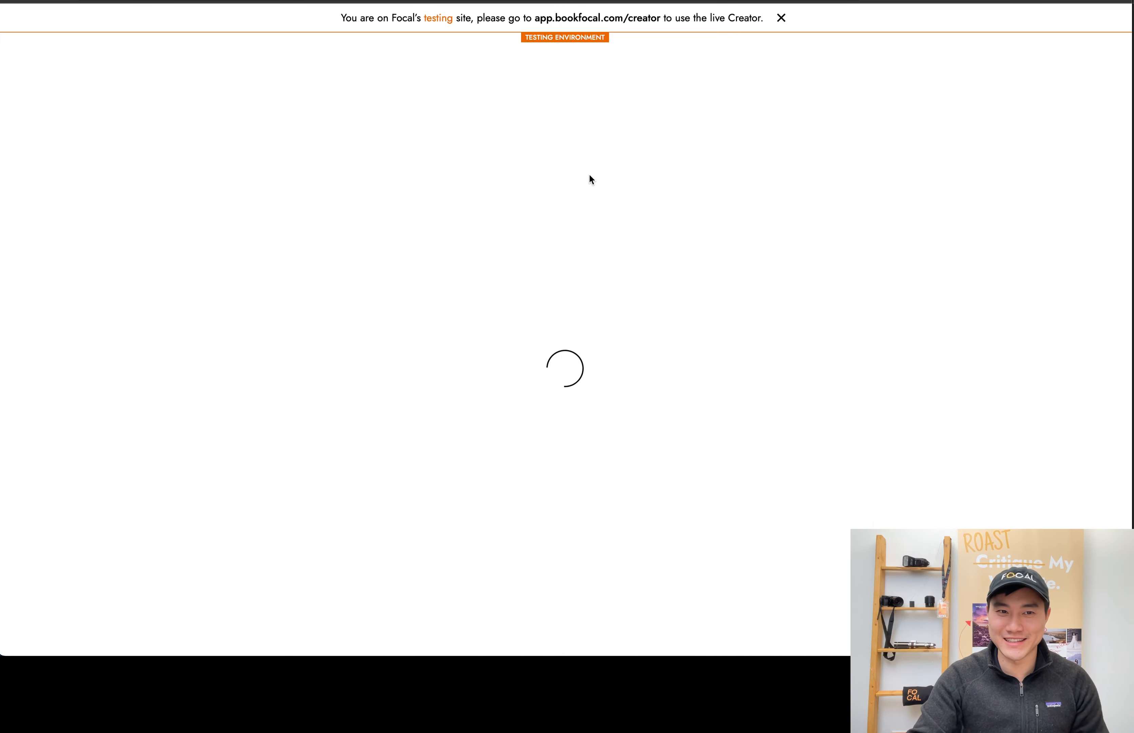
Review the payment status and order summary in the client portal
scroll(677, 313, down, 9)
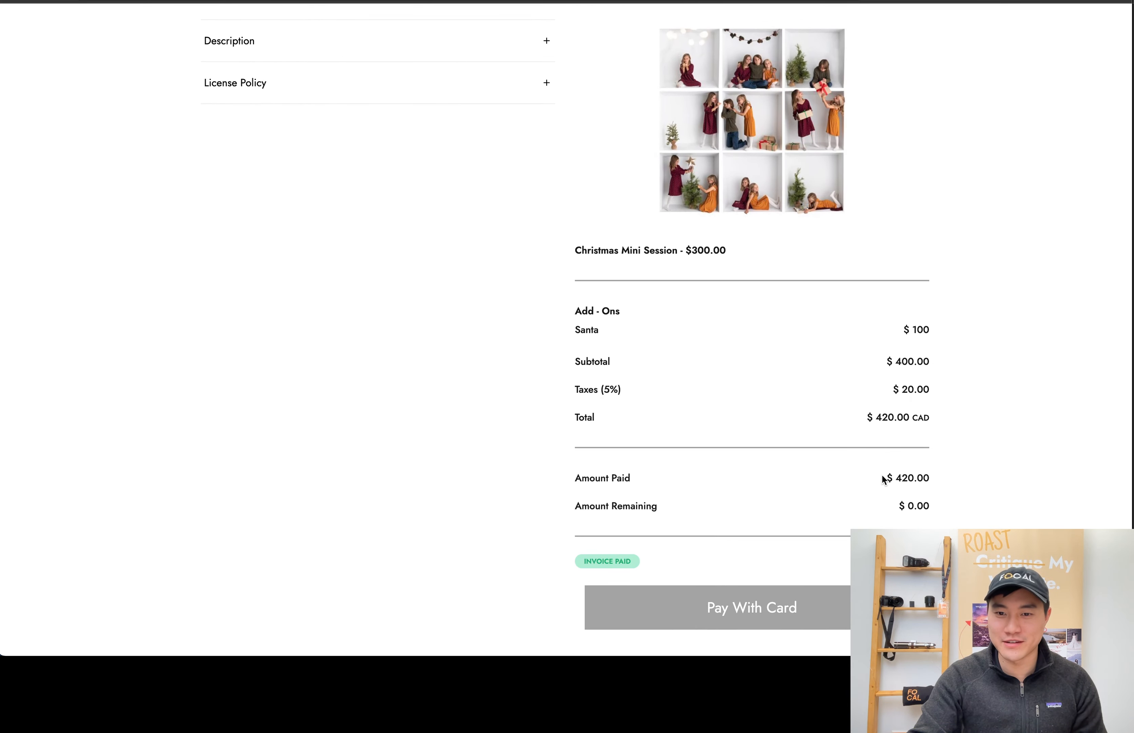
scroll(927, 477, up, 1)
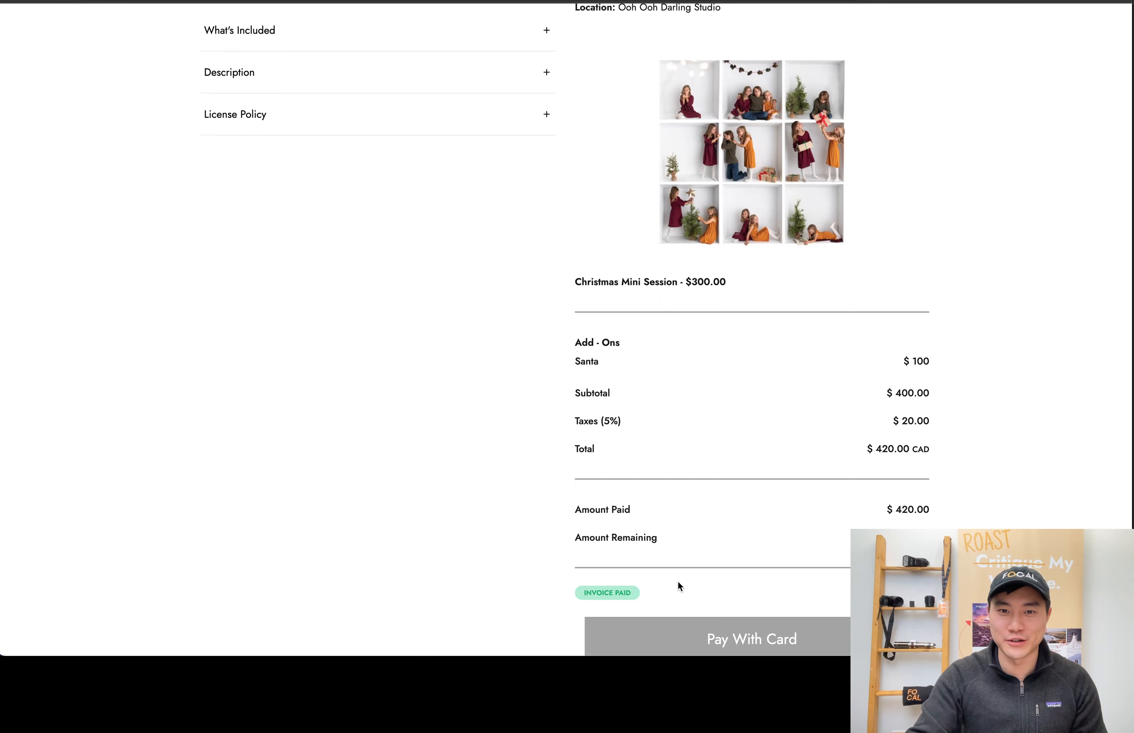
scroll(828, 188, up, 9)
scroll(494, 263, down, 4)
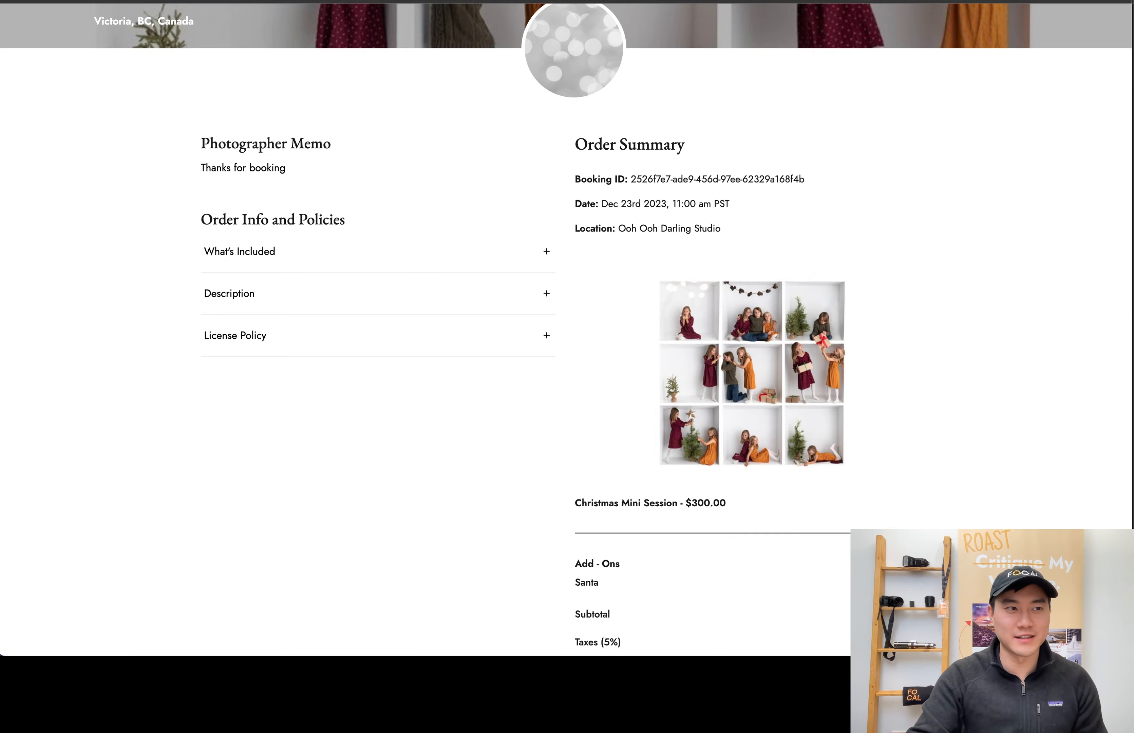
Bring up the "Thank you for your payment" email, read through its booking summary and put it away
drag(352, 653, 334, 27)
scroll(415, 229, down, 3)
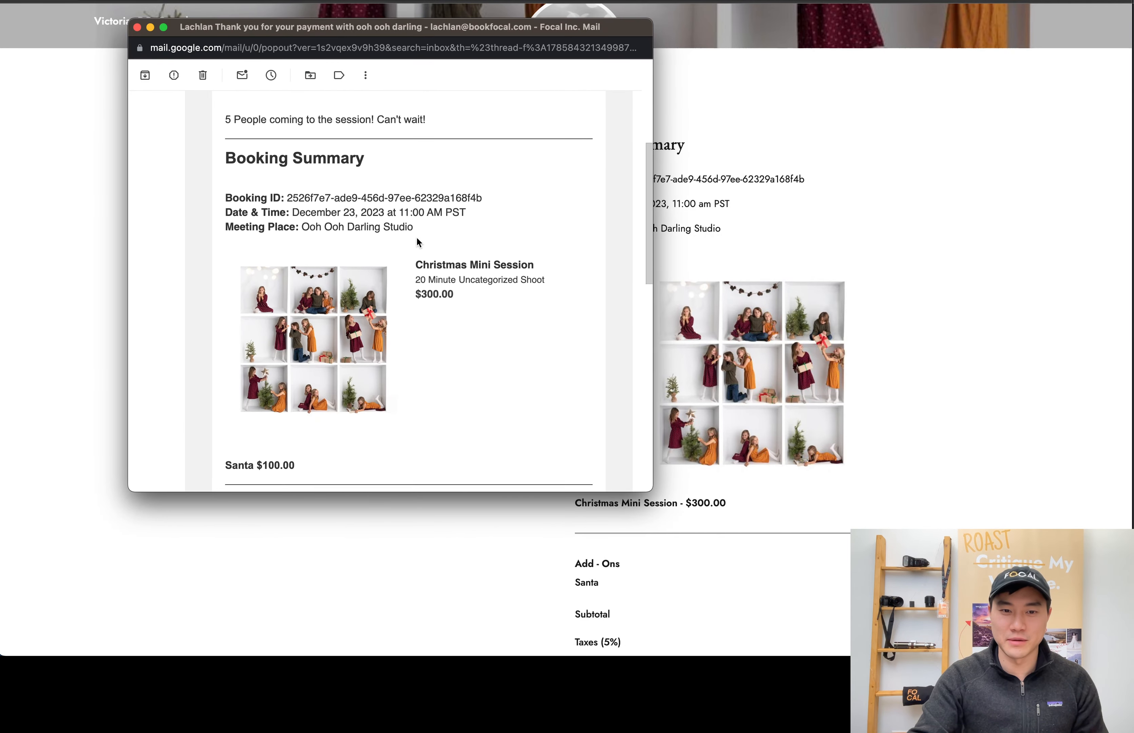
scroll(417, 243, down, 5)
drag(207, 31, 209, 655)
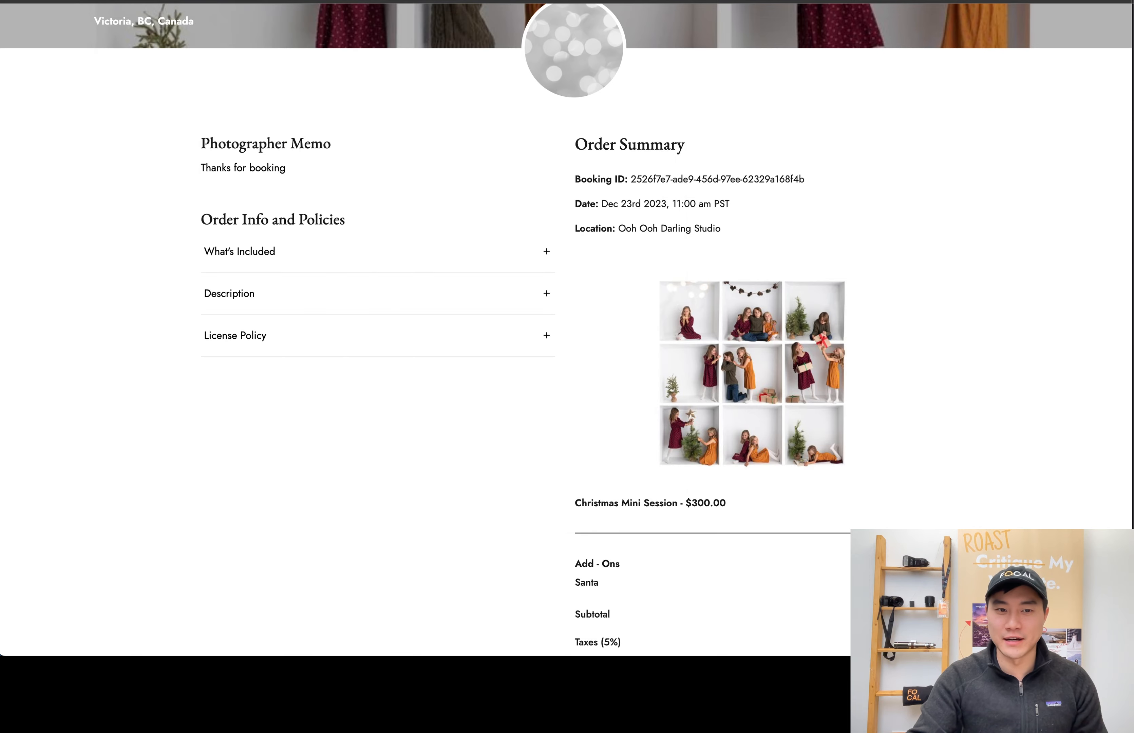
scroll(238, 224, up, 4)
scroll(343, 189, down, 2)
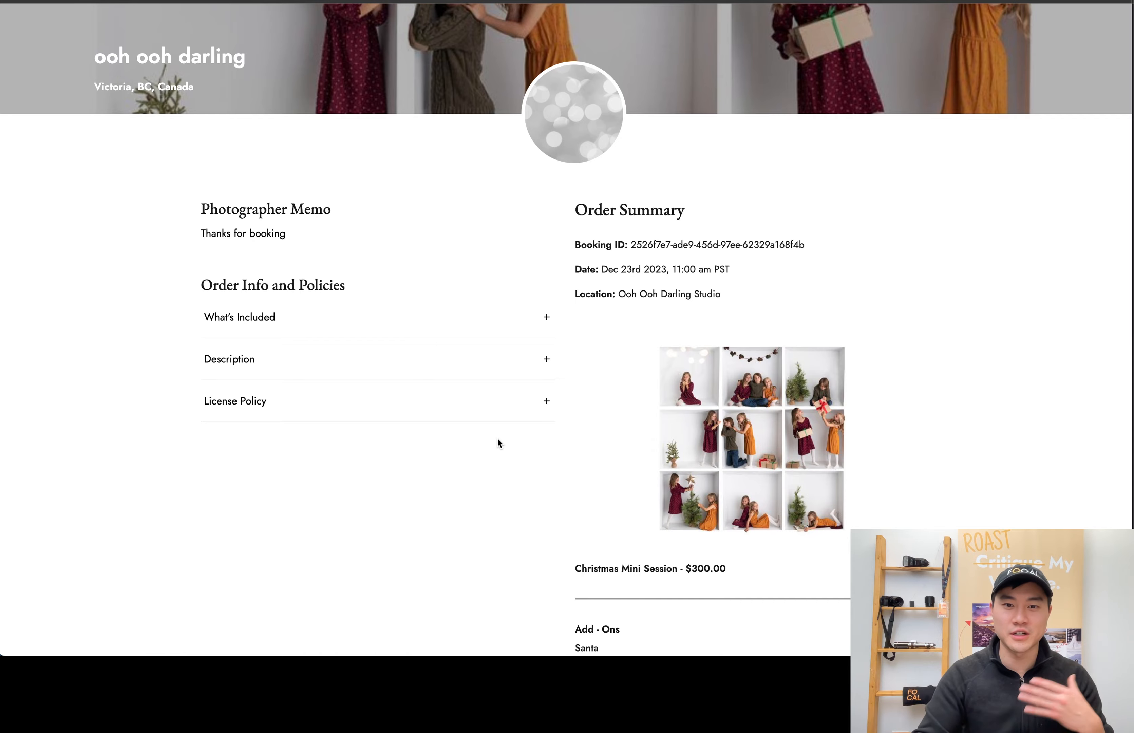
scroll(497, 439, up, 3)
scroll(599, 362, down, 4)
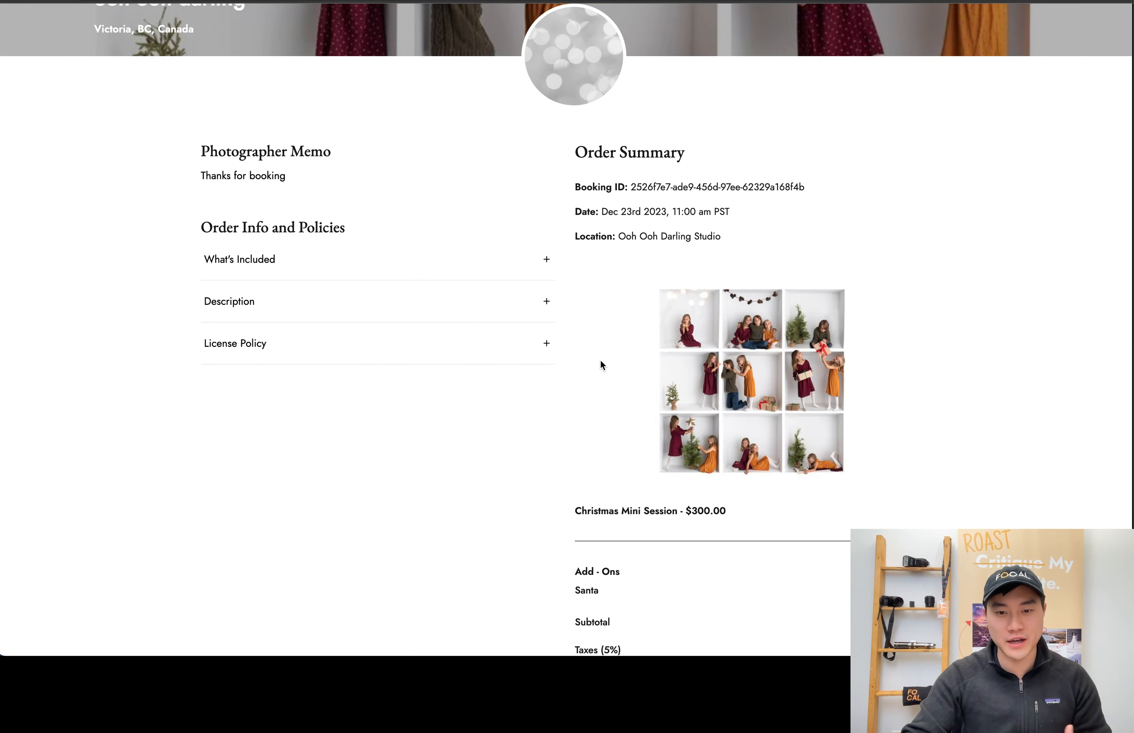
scroll(725, 414, down, 3)
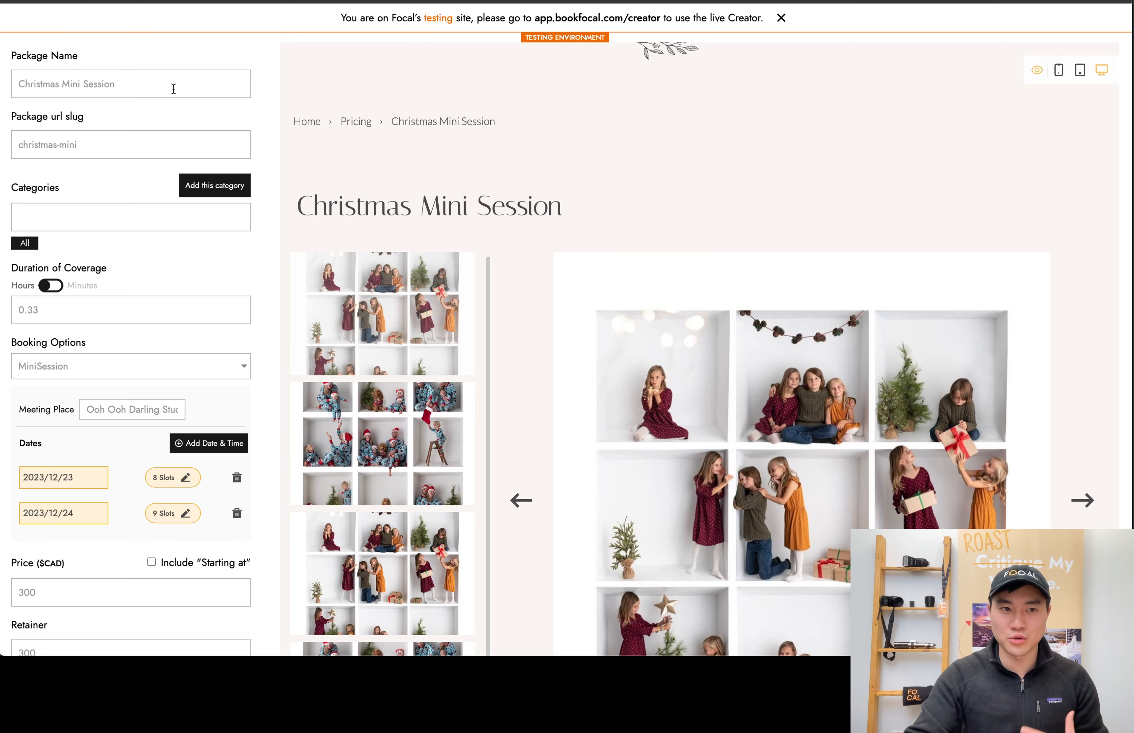
Leave the Christmas Mini Session package editor, confirming that changes are discarded, and open the bookings list
scroll(172, 88, up, 3)
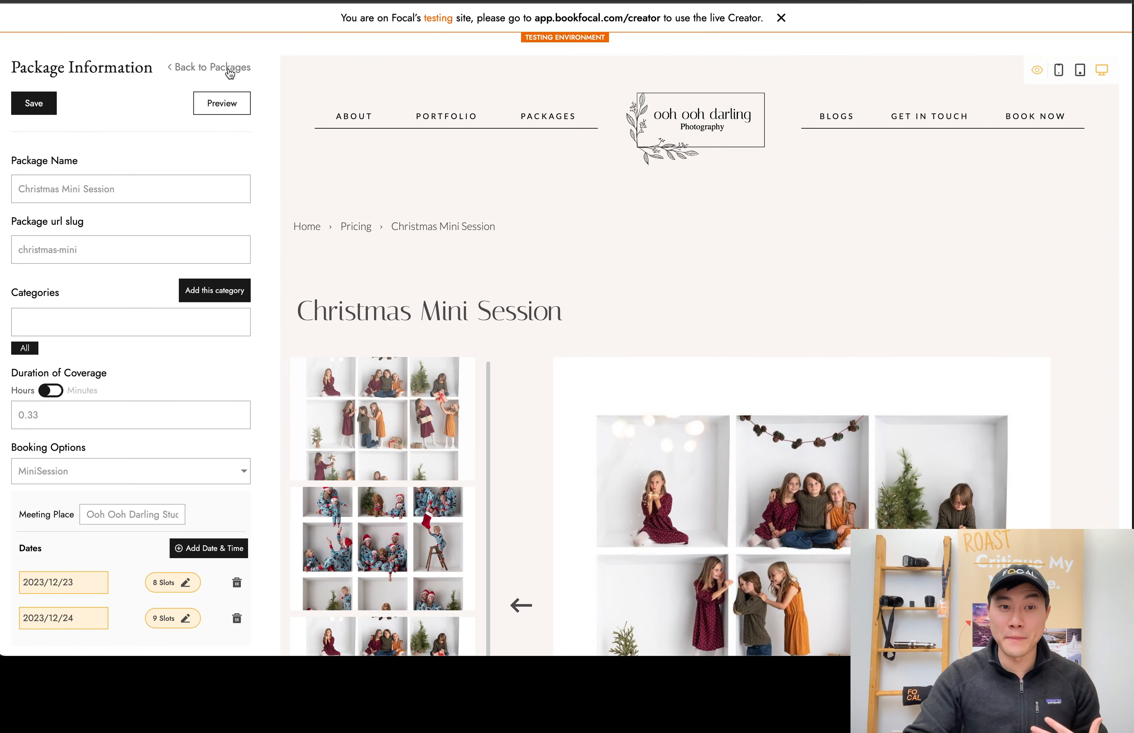
click(229, 70)
click(239, 77)
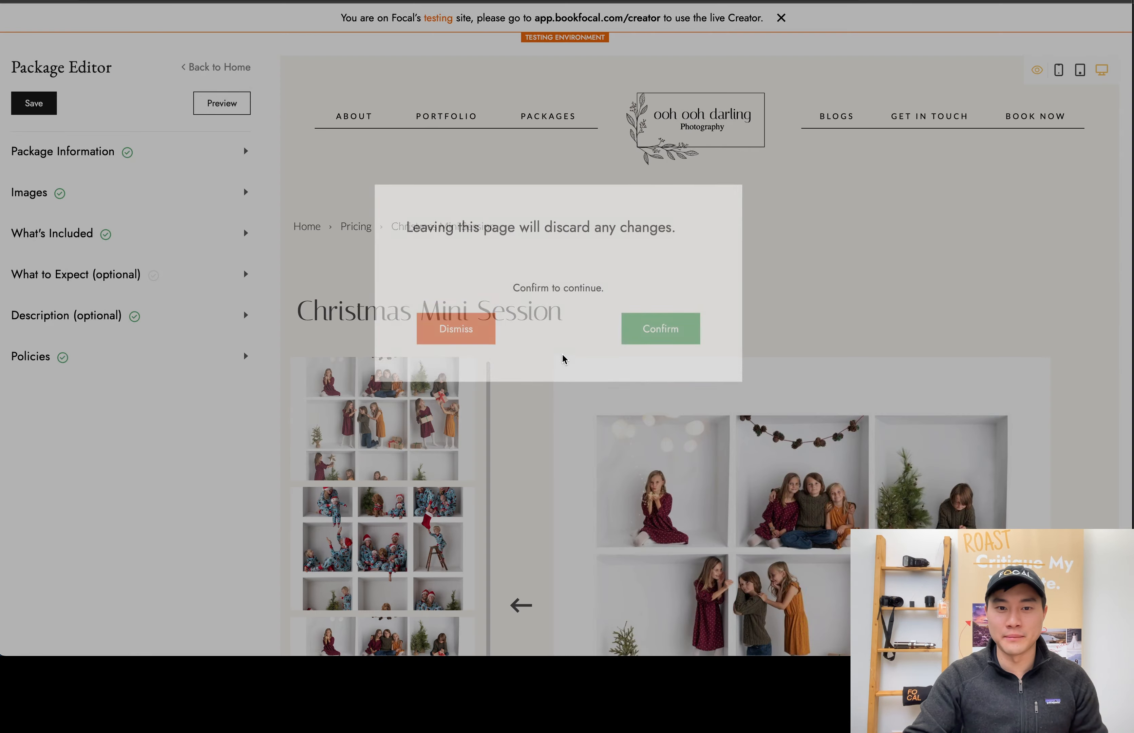
click(641, 374)
scroll(409, 286, down, 1)
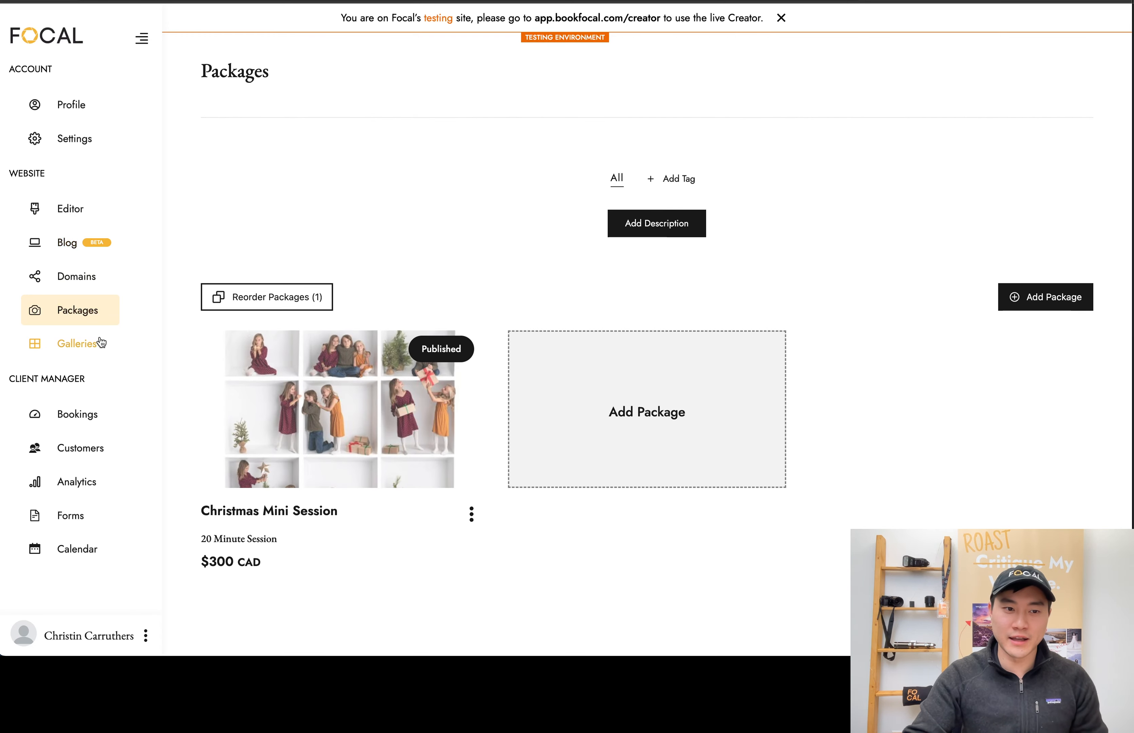
click(103, 416)
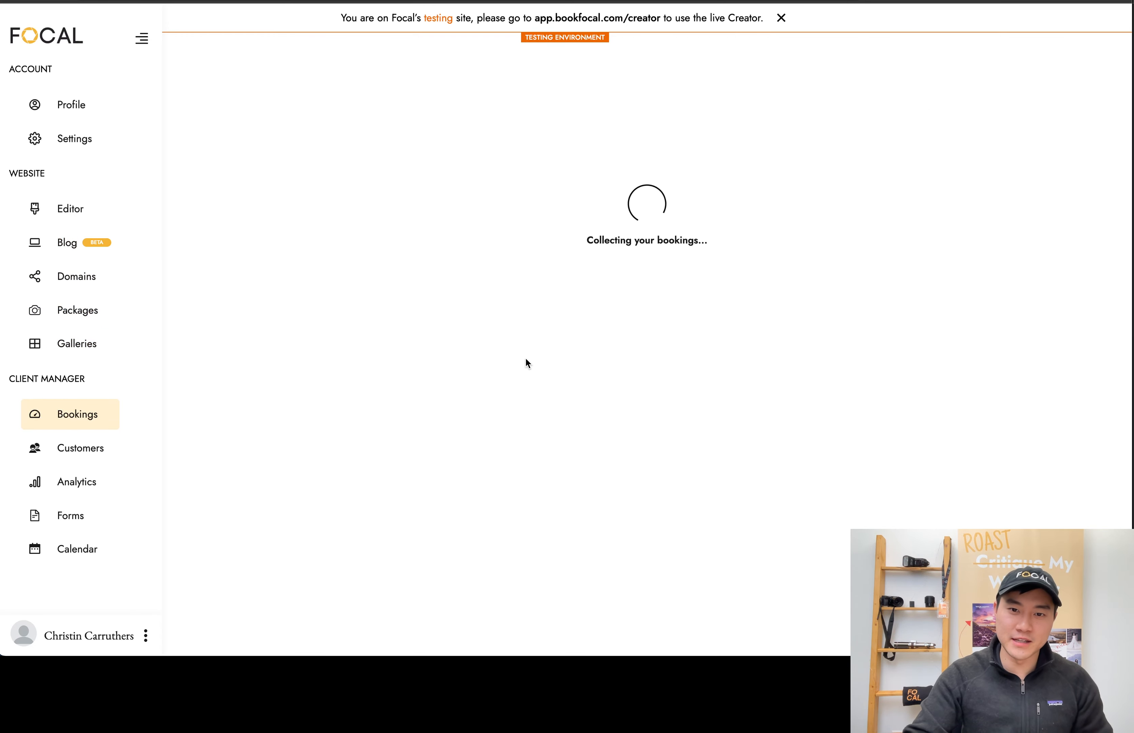
Open the pre-shoot booking for Dec 23rd 2023, look through its client portal details and order summary, and return to the bookings list
click(316, 138)
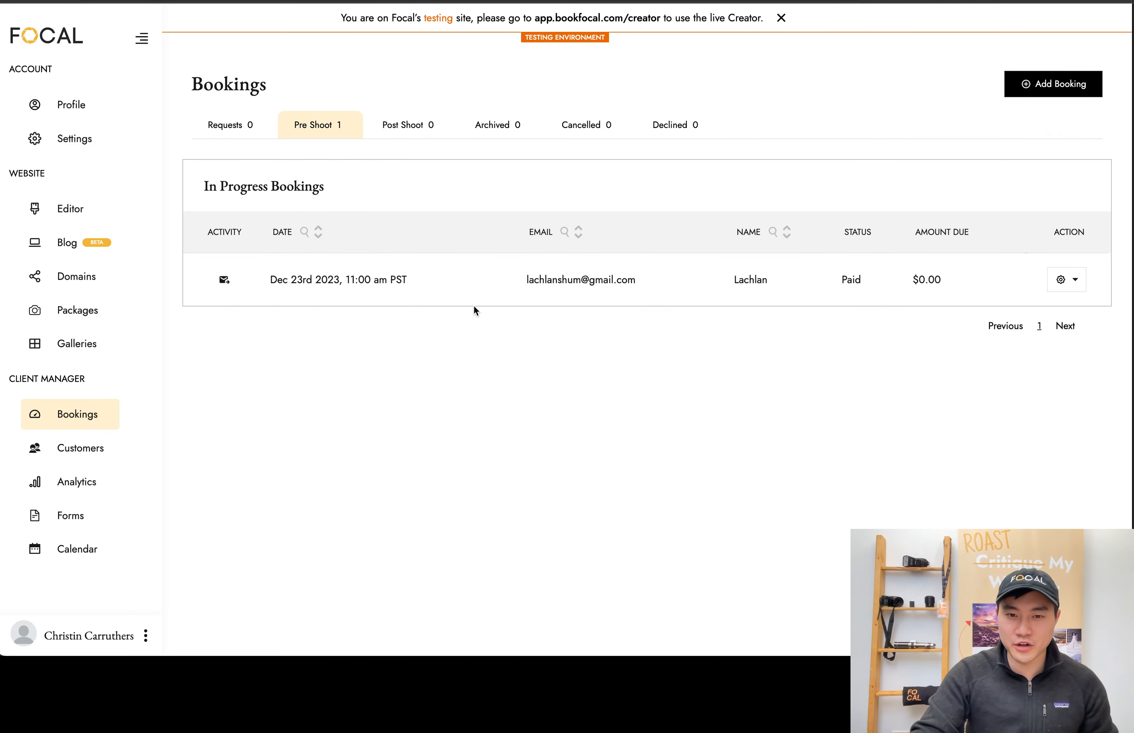
click(528, 299)
scroll(693, 396, down, 10)
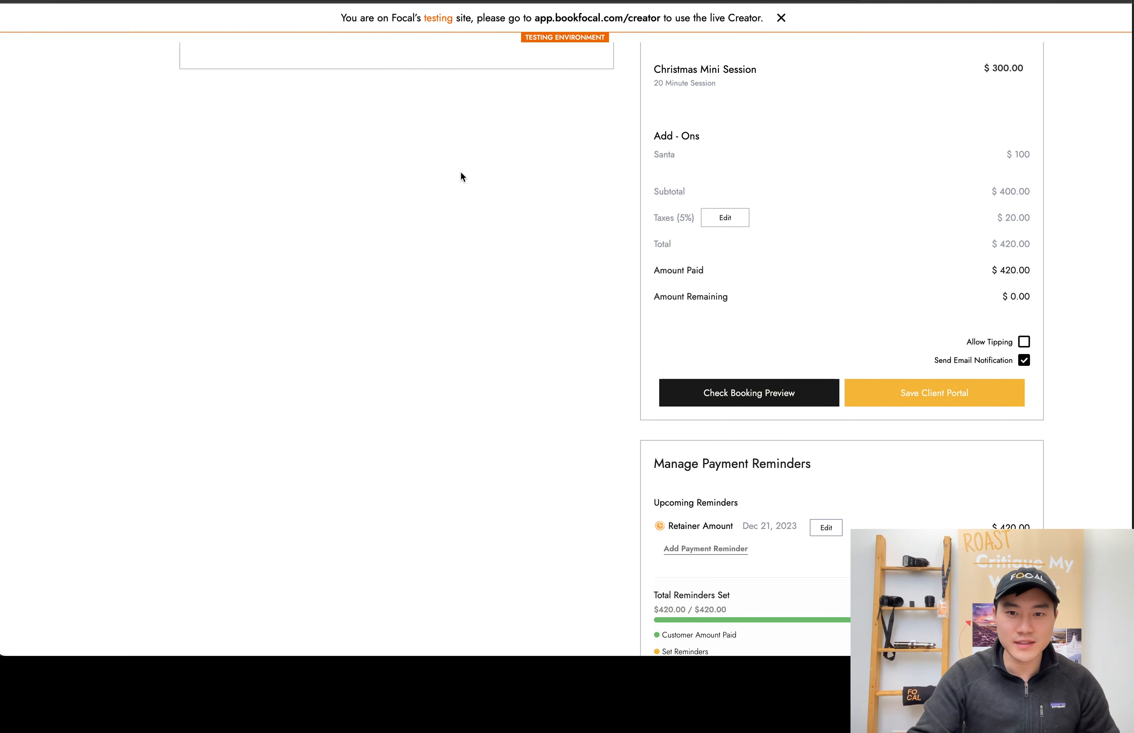
scroll(460, 171, up, 15)
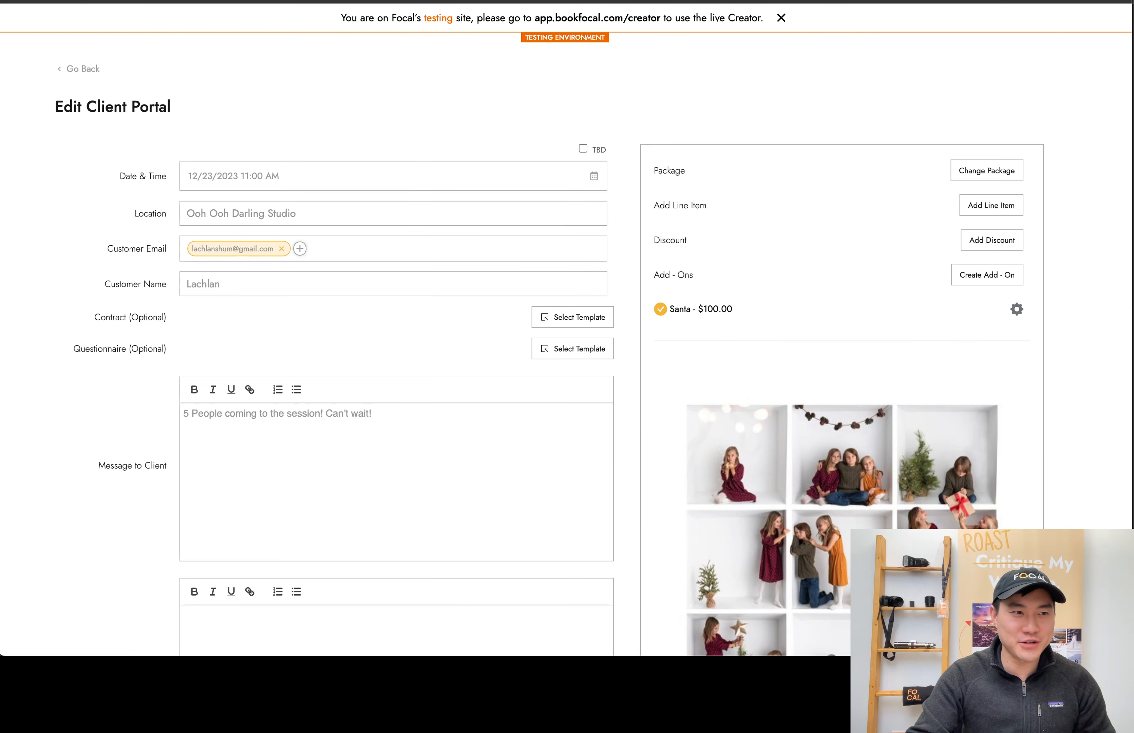
click(76, 76)
click(652, 363)
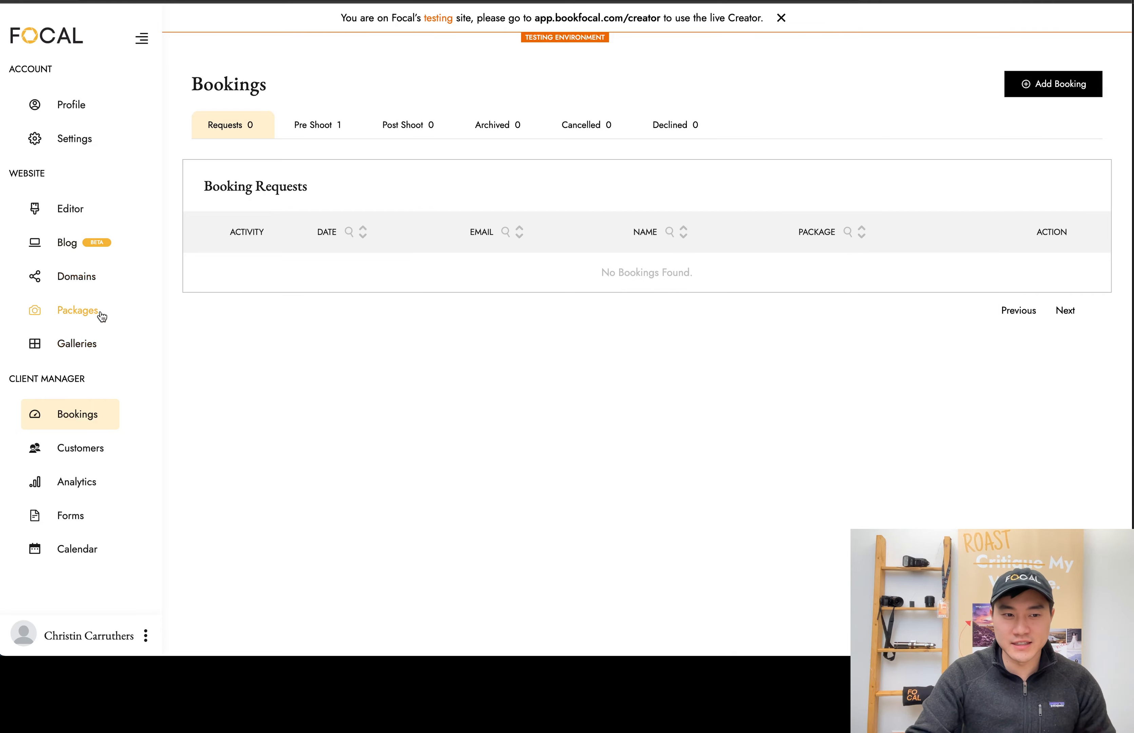
Open the Christmas Mini Session package's information and bring up the time slots for 2023/12/23
click(102, 316)
click(342, 413)
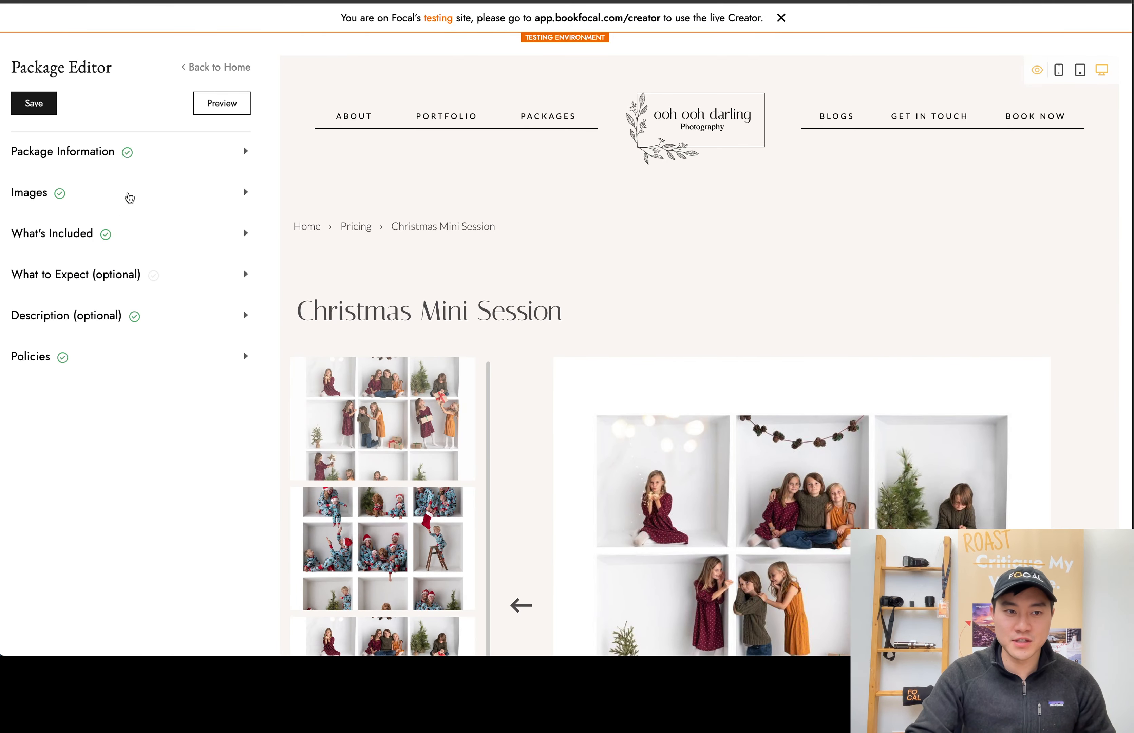
click(160, 163)
scroll(191, 534, down, 3)
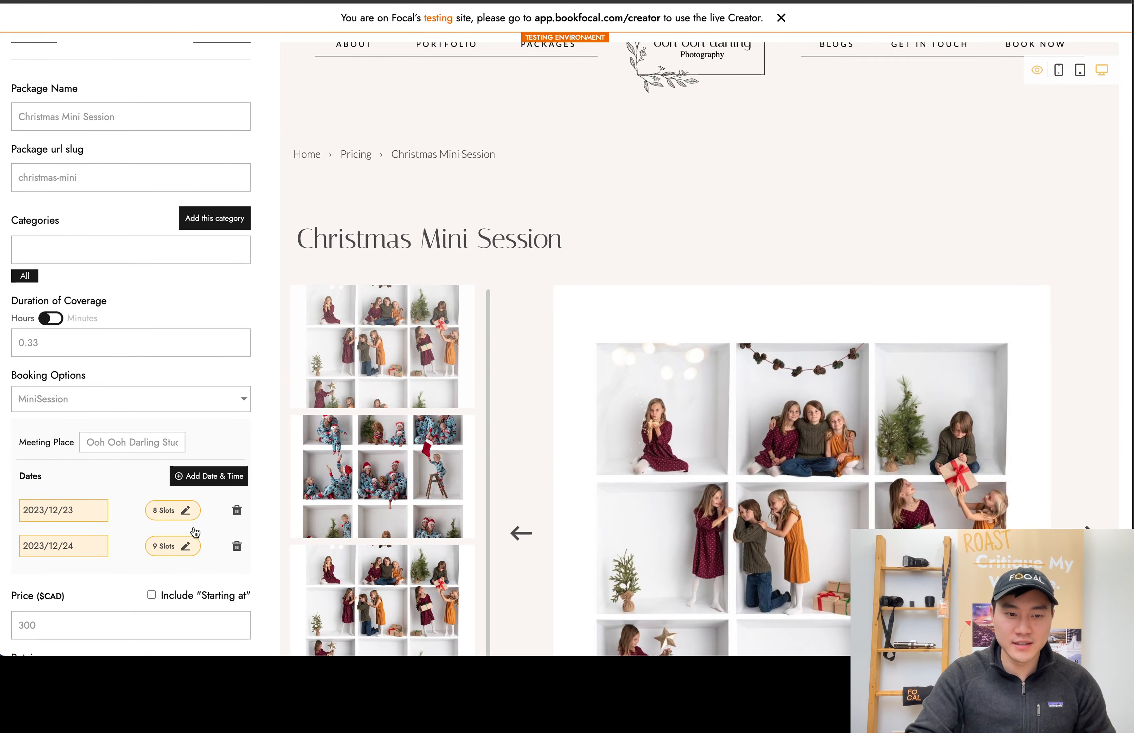
click(185, 510)
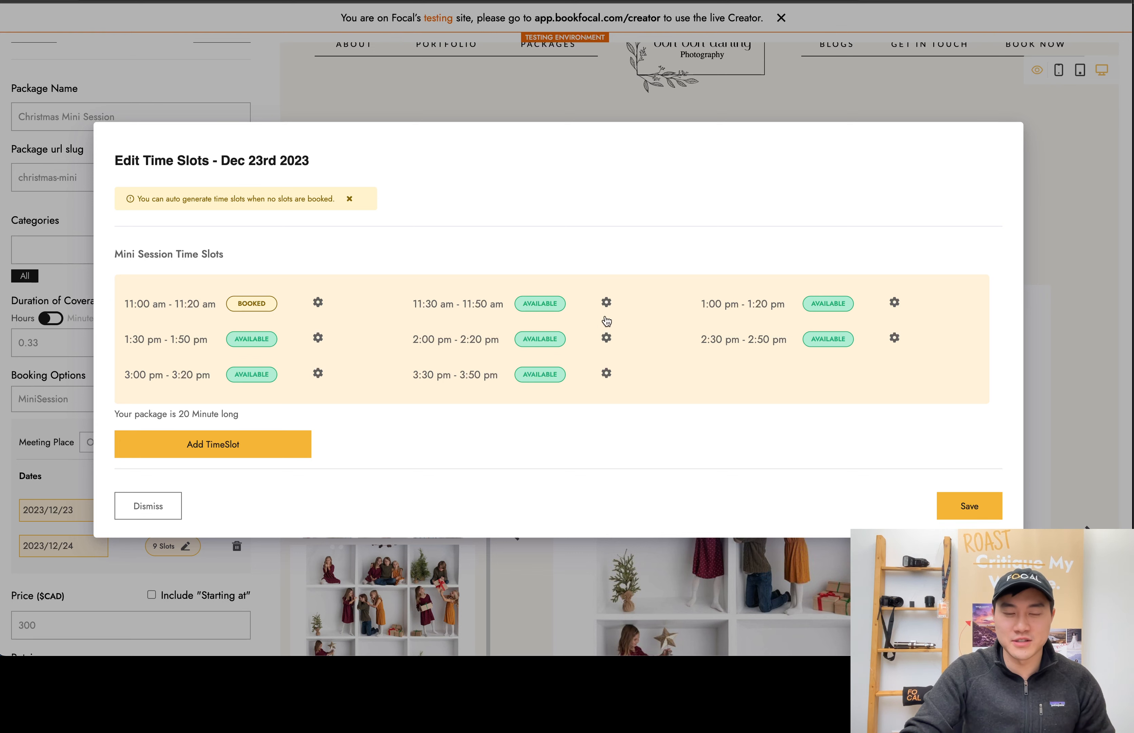
Mark the 3:30 pm - 3:50 pm and 3:00 pm - 3:20 pm slots on Dec 23rd as booked and save the time slots
click(607, 373)
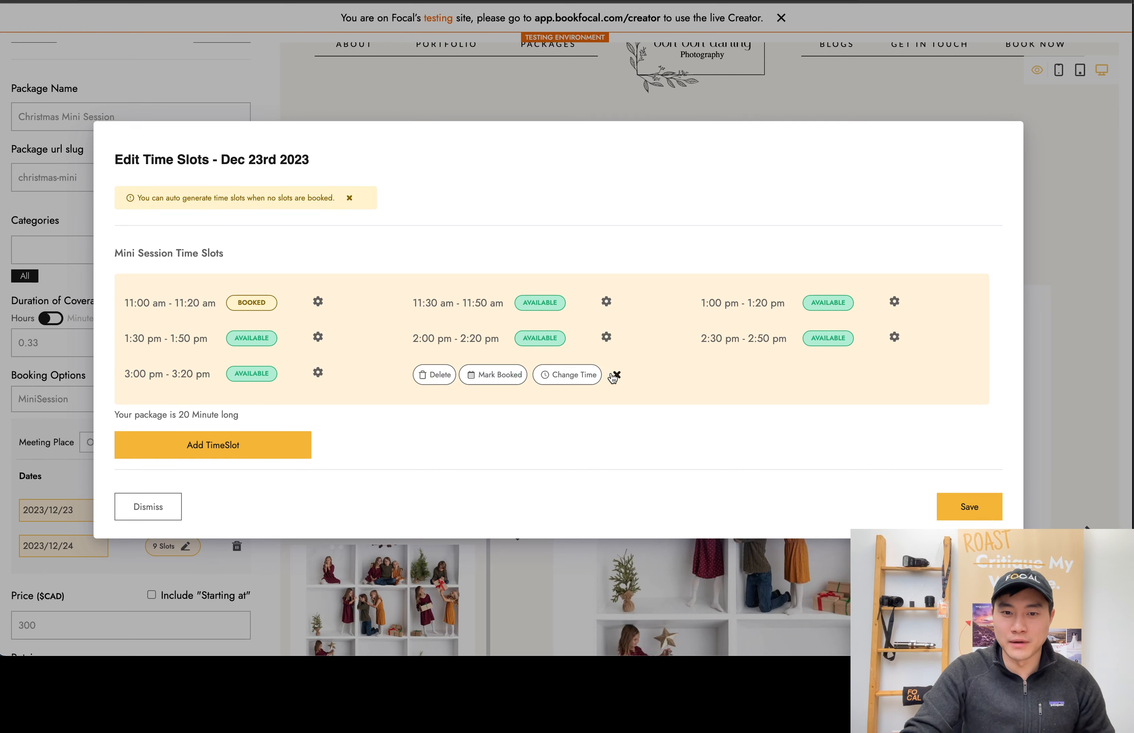
click(500, 375)
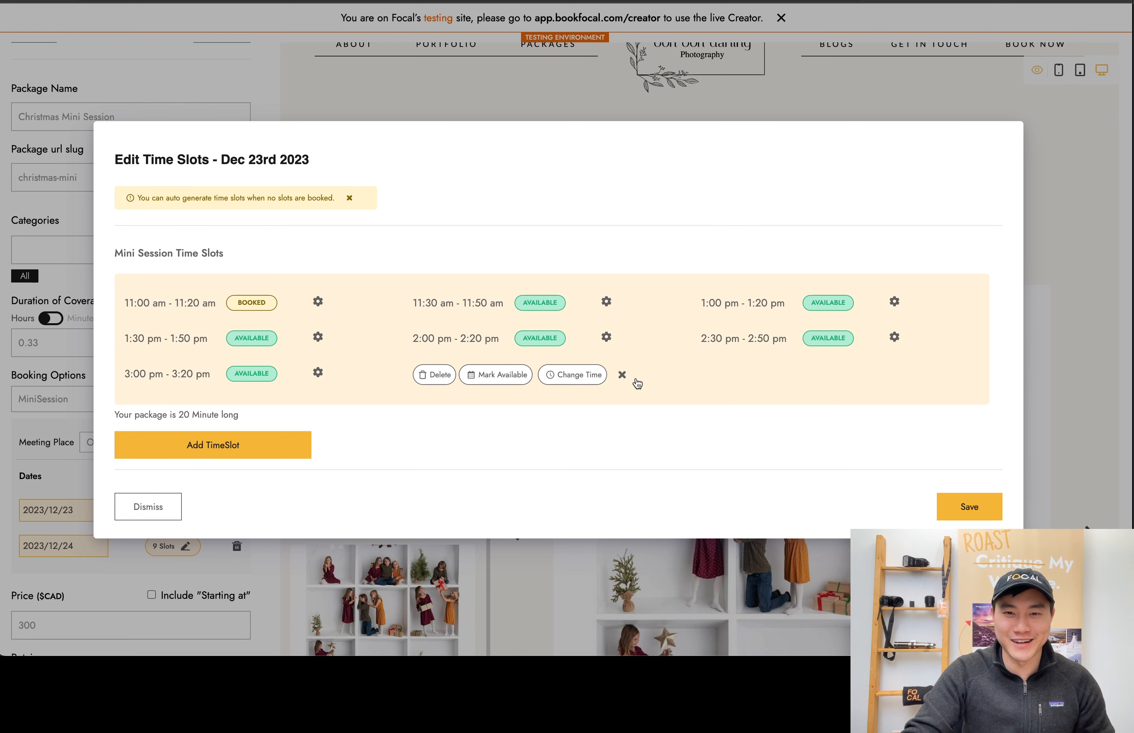
click(622, 375)
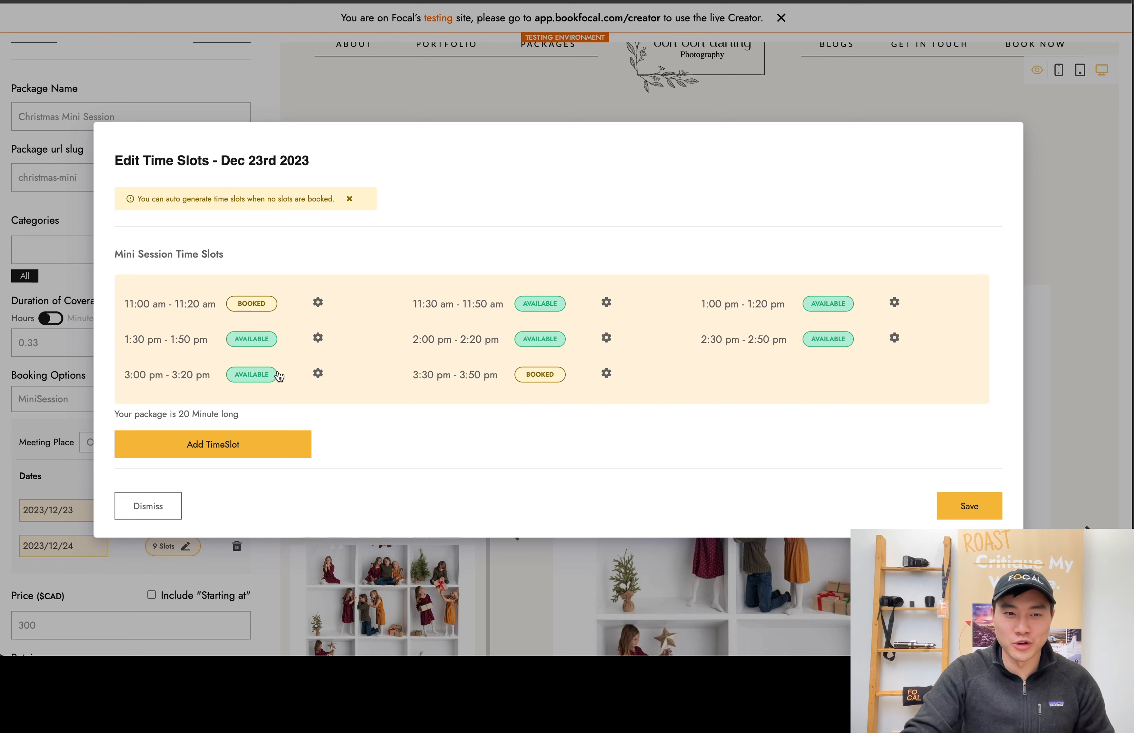
click(318, 374)
click(209, 375)
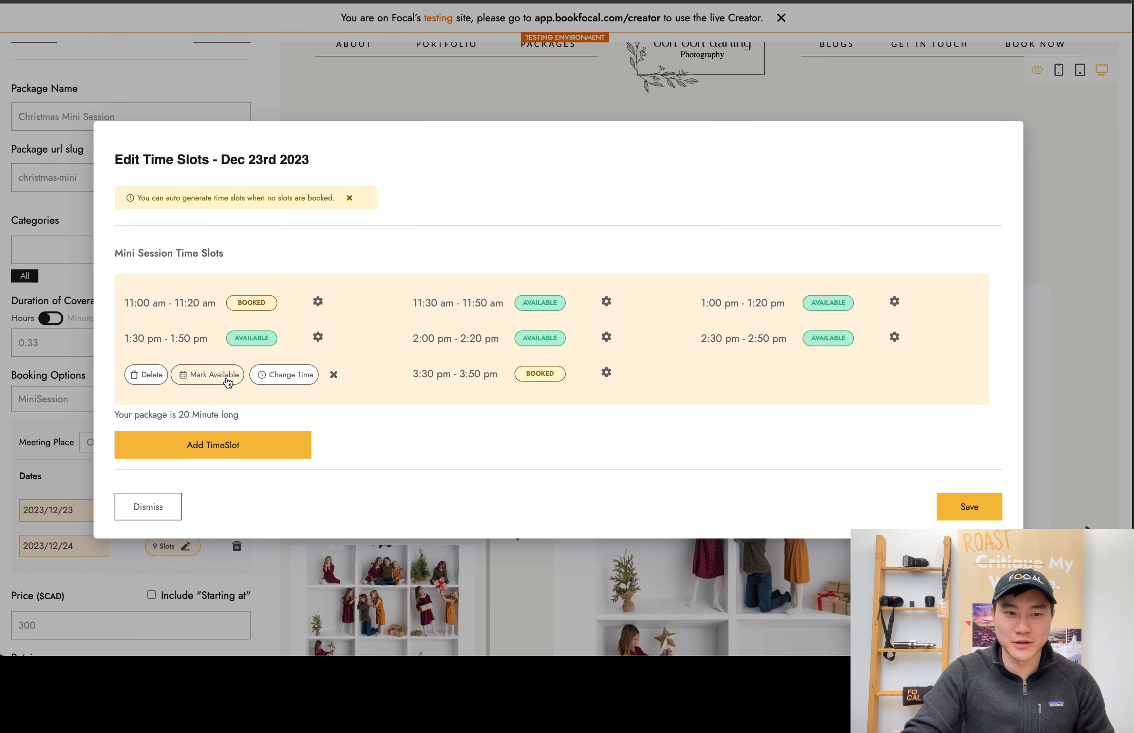
click(334, 374)
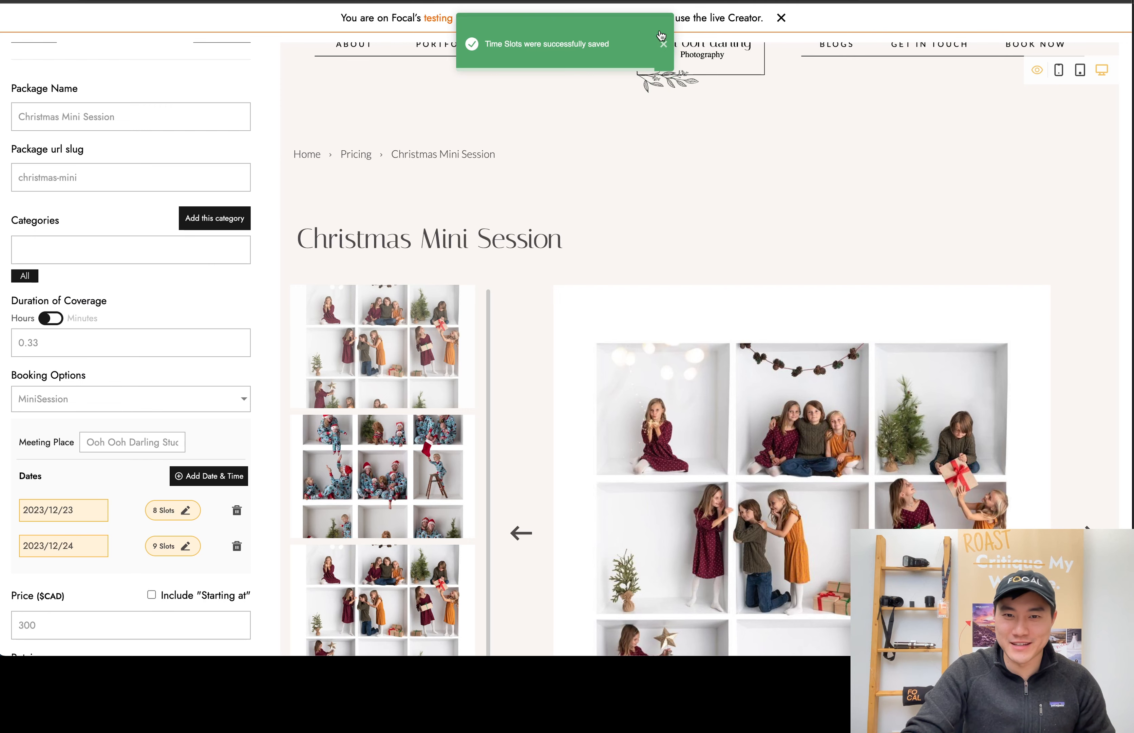
Open the public christmas-mini package page in a new browser tab and check its booking availability
key(super+t)
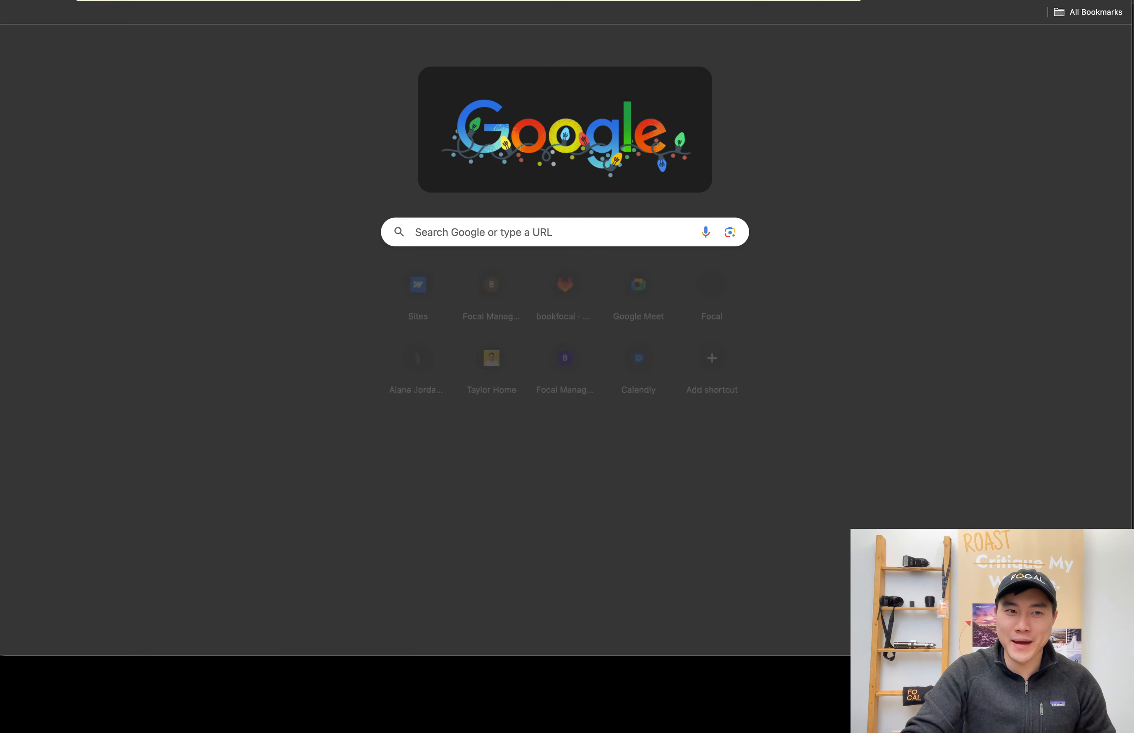
text(chri)
key(Return)
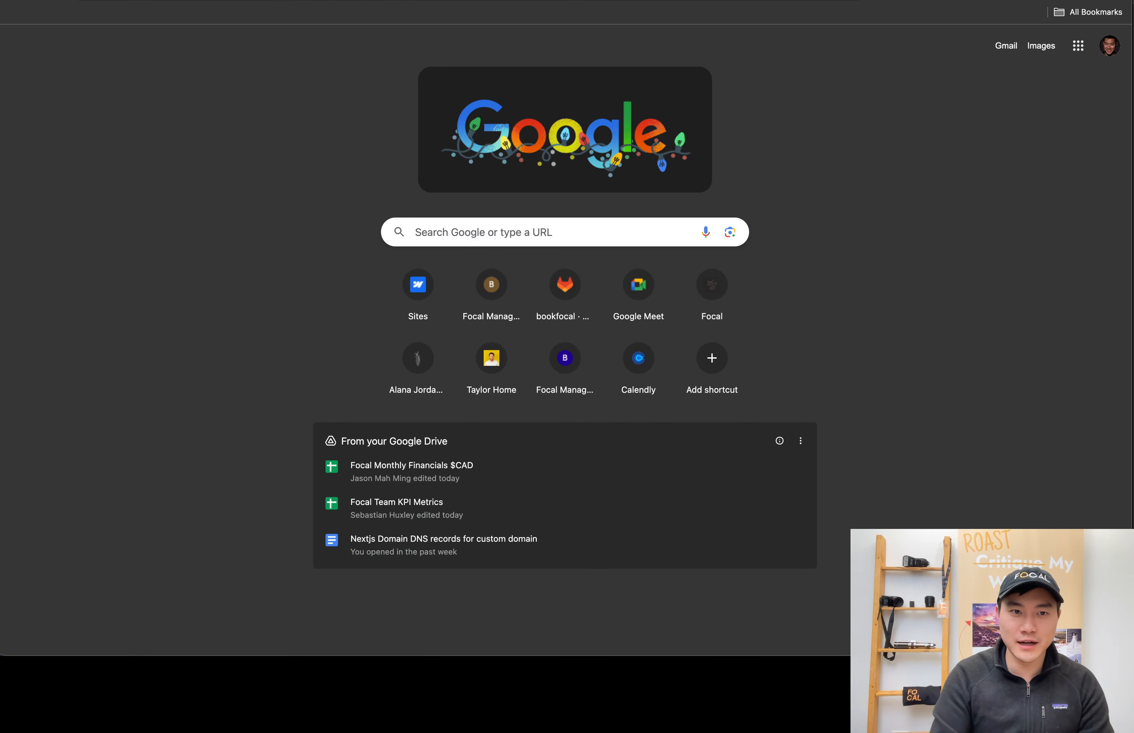
click(345, 0)
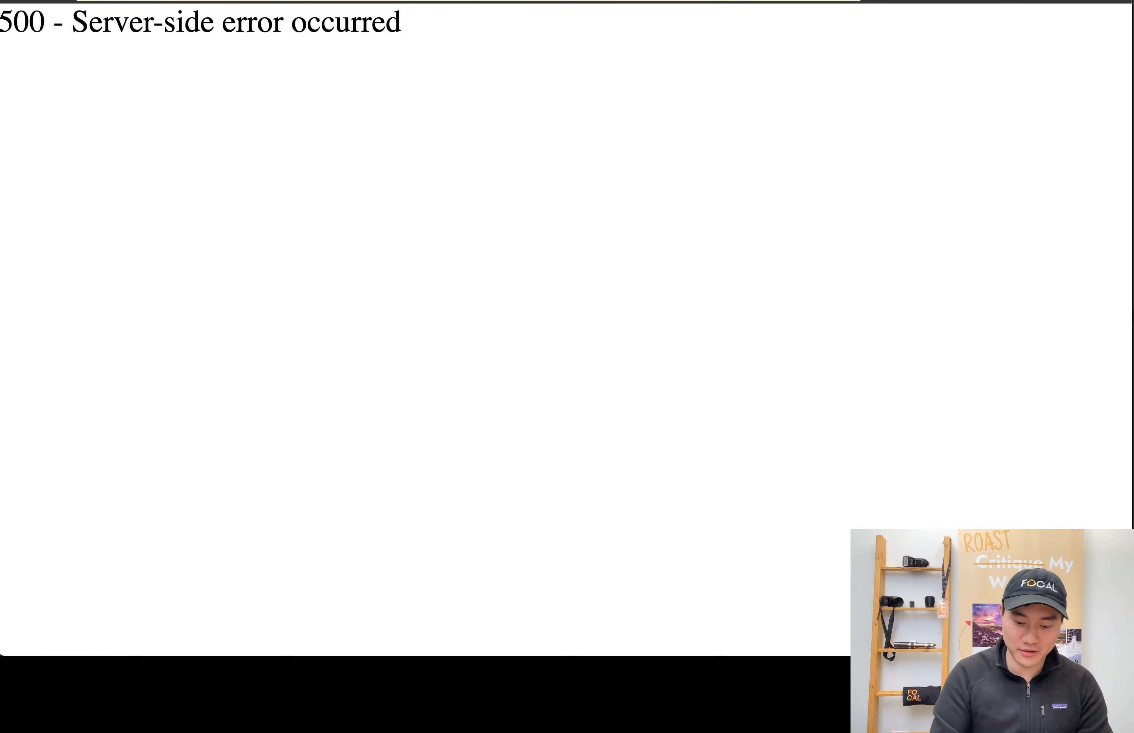
text(-m)
key(BackSpace)
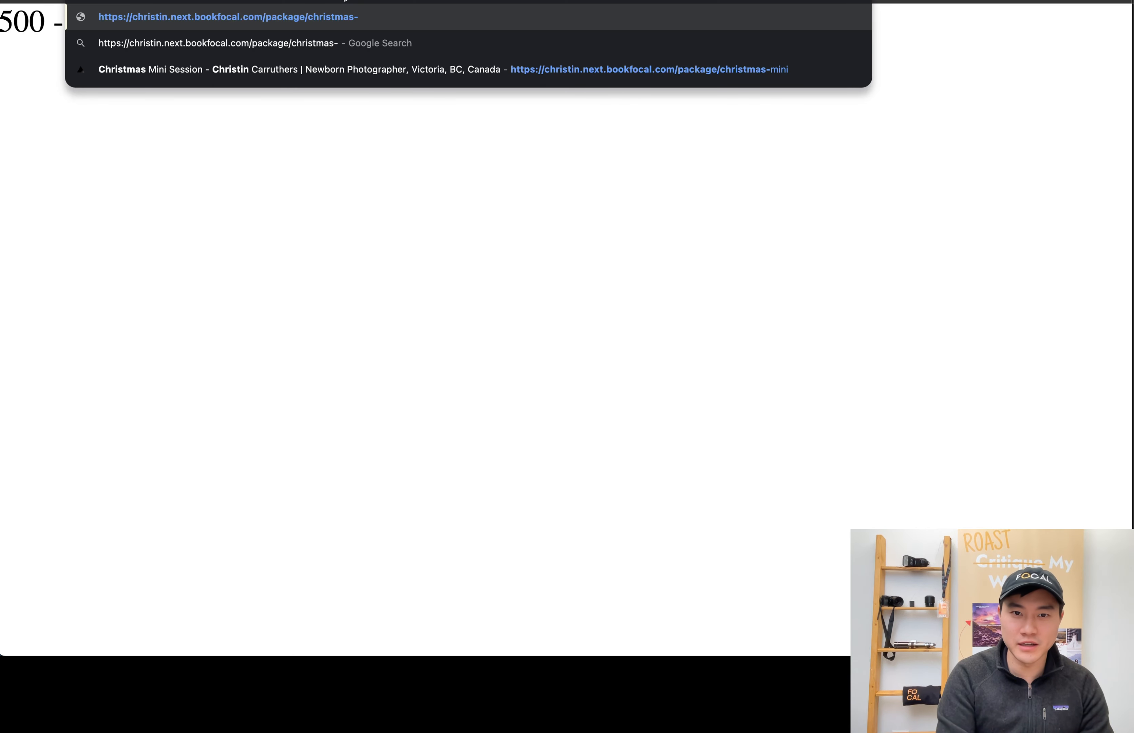
click(673, 70)
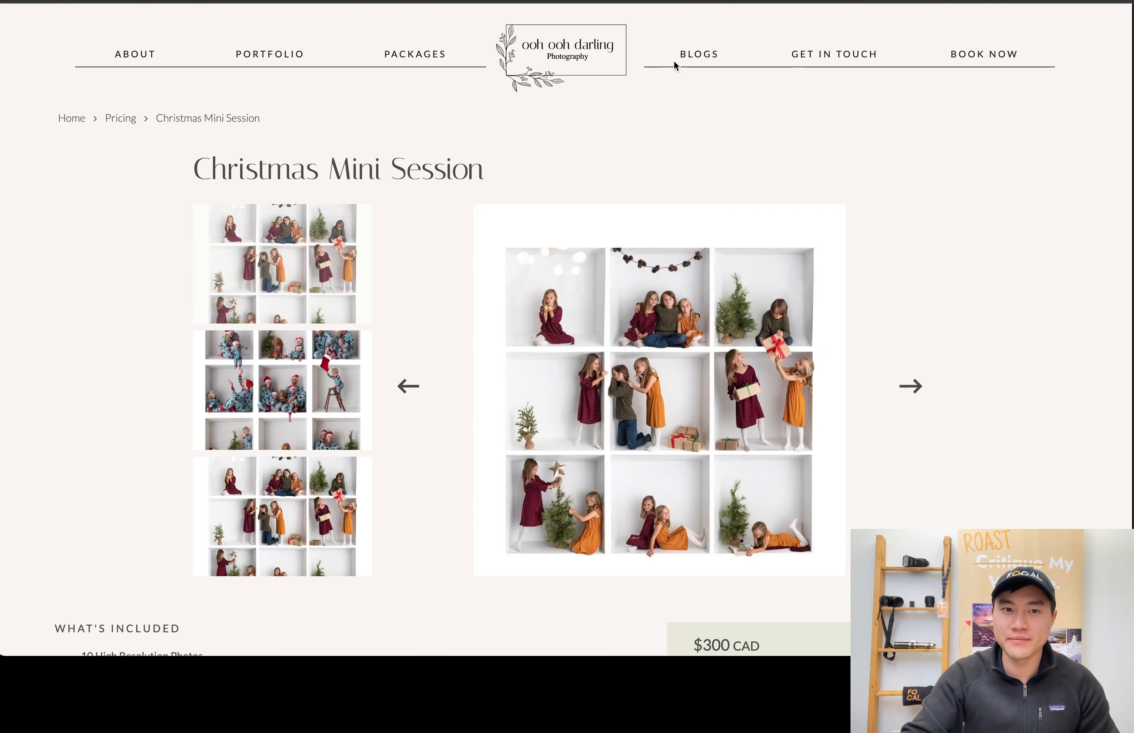
scroll(701, 209, down, 2)
scroll(701, 210, down, 10)
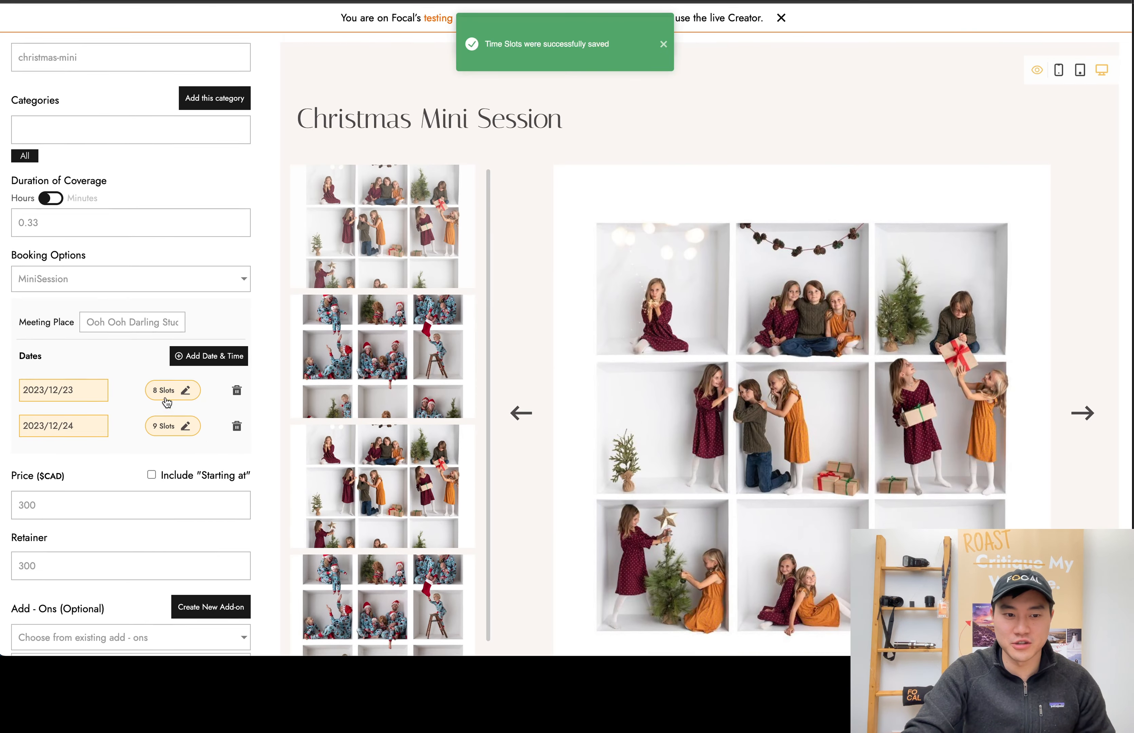
Recheck the Dec 23rd time slots in the package editor, close them and go back to the packages list
click(166, 397)
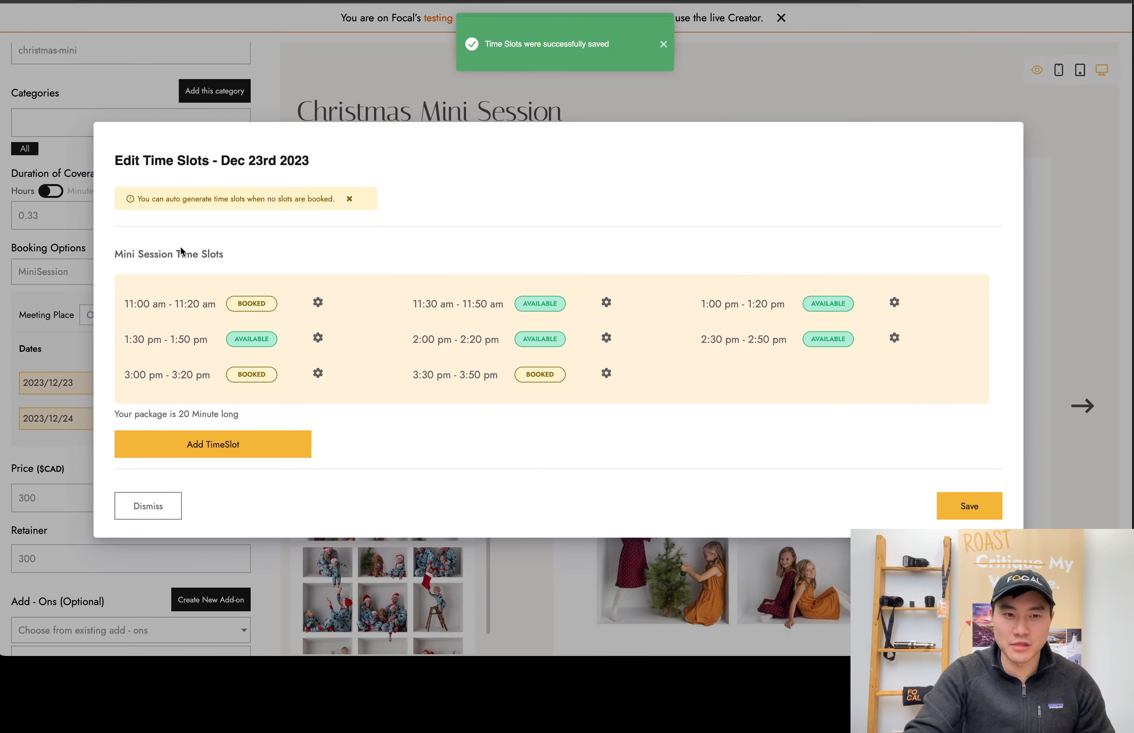
click(787, 83)
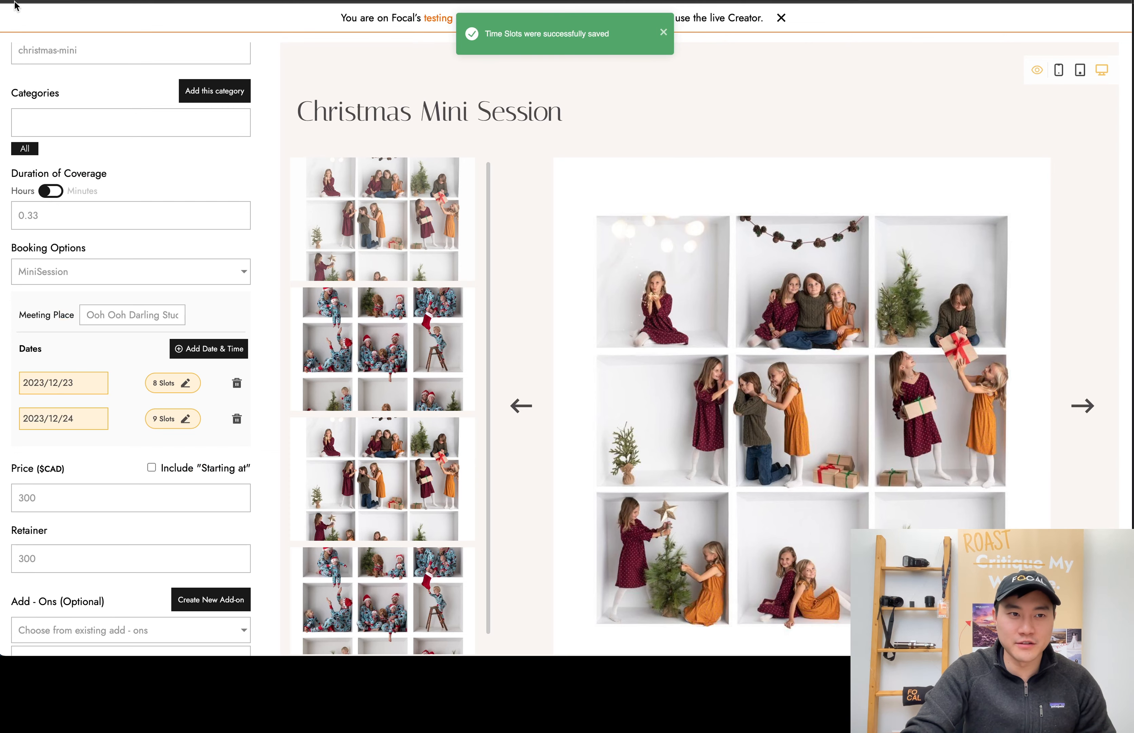
scroll(120, 80, up, 5)
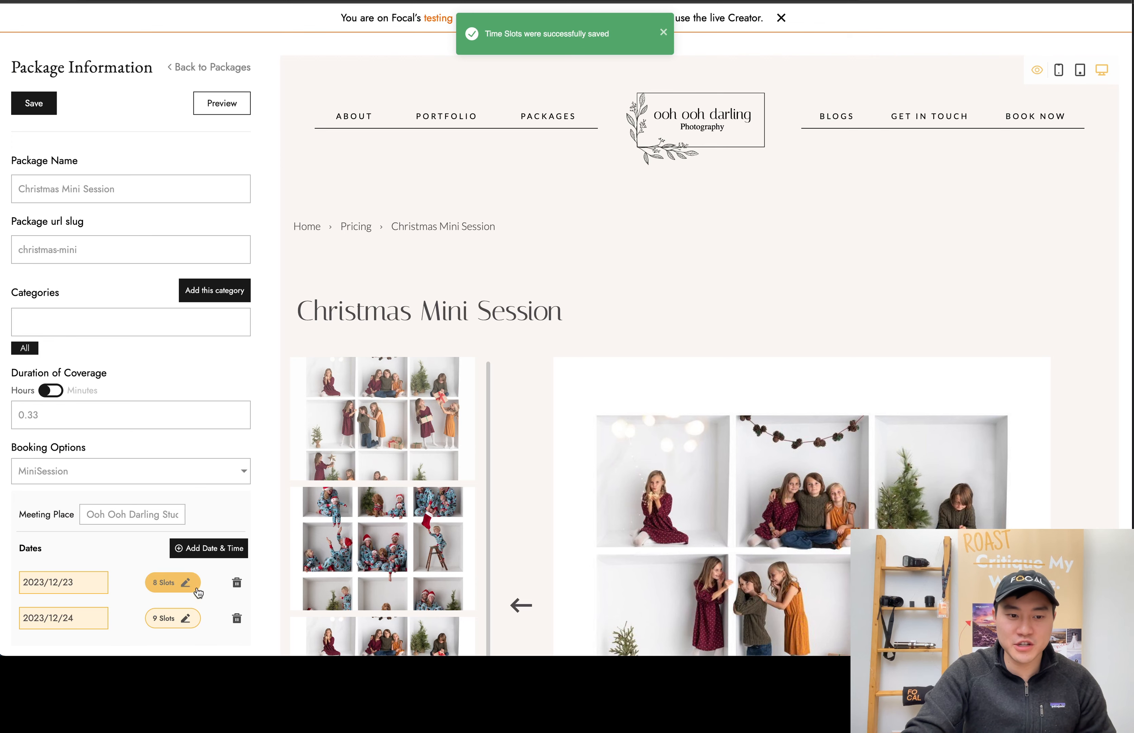
scroll(183, 583, down, 3)
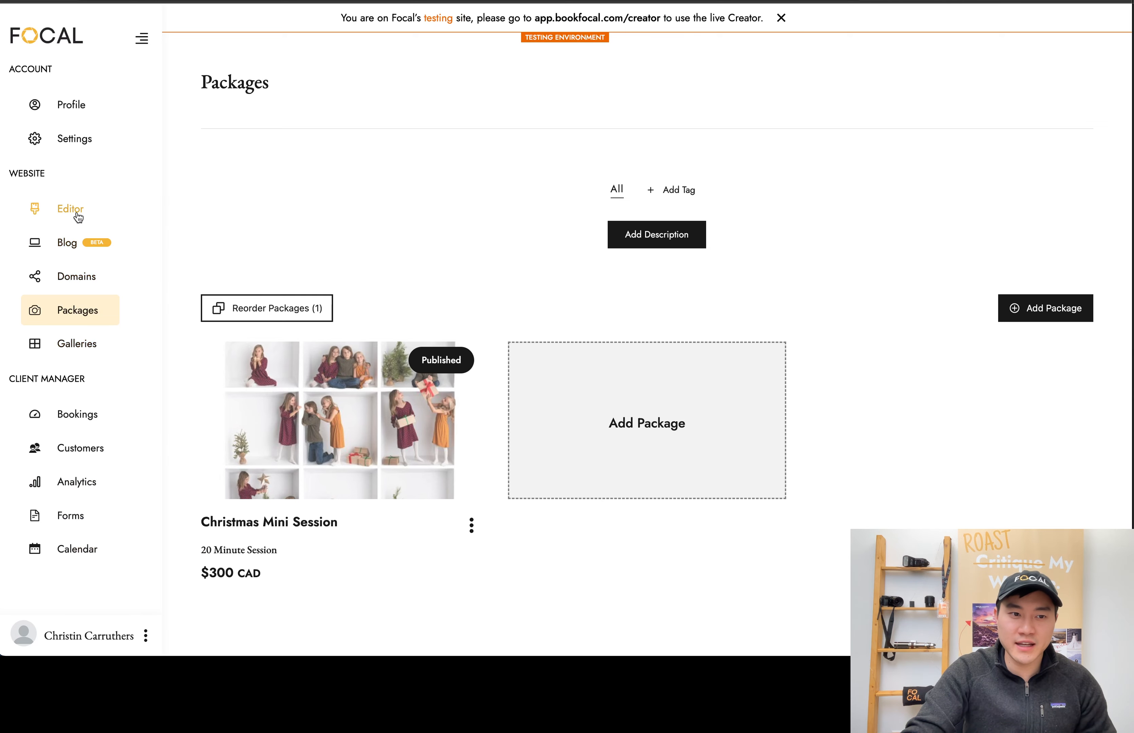
Open the pre-shoot booking for Dec 23rd 2023, 11:00 am for editing
click(78, 412)
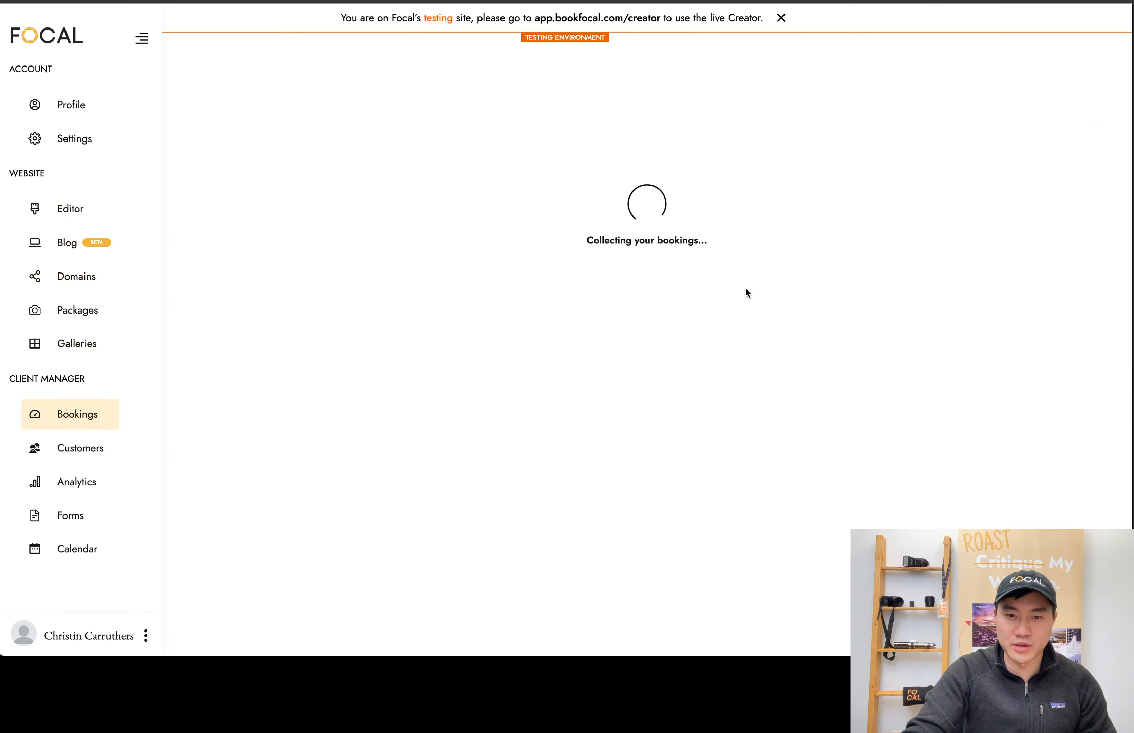
click(345, 139)
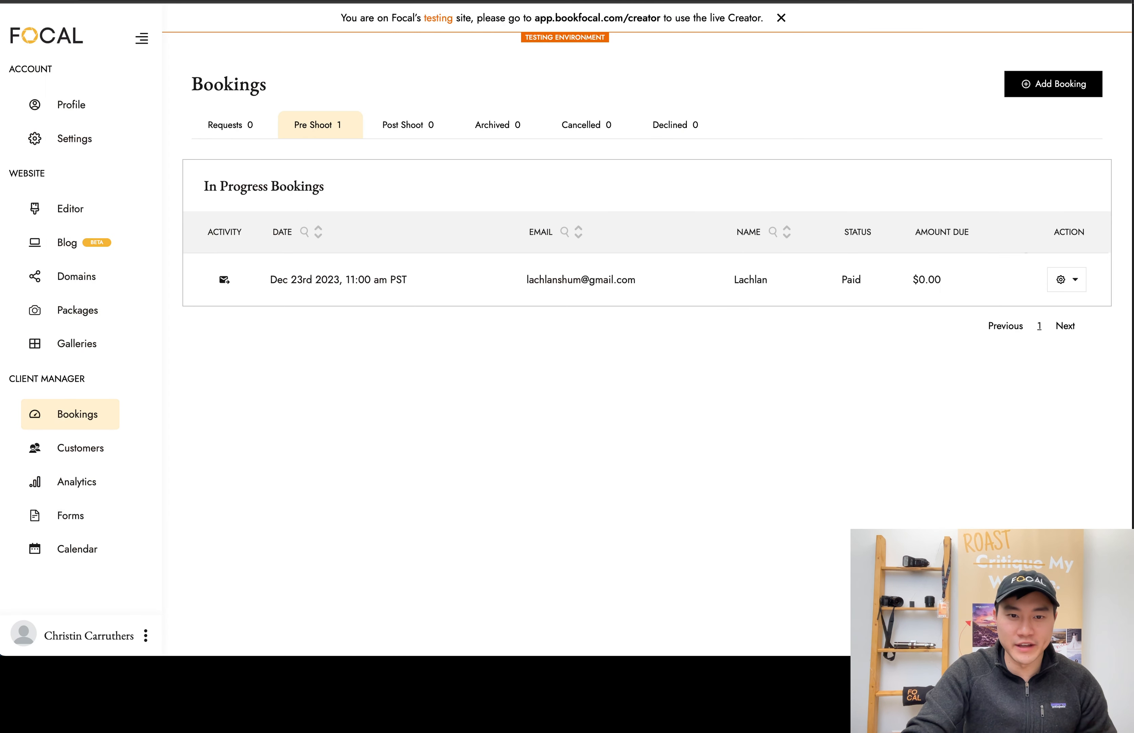
click(433, 274)
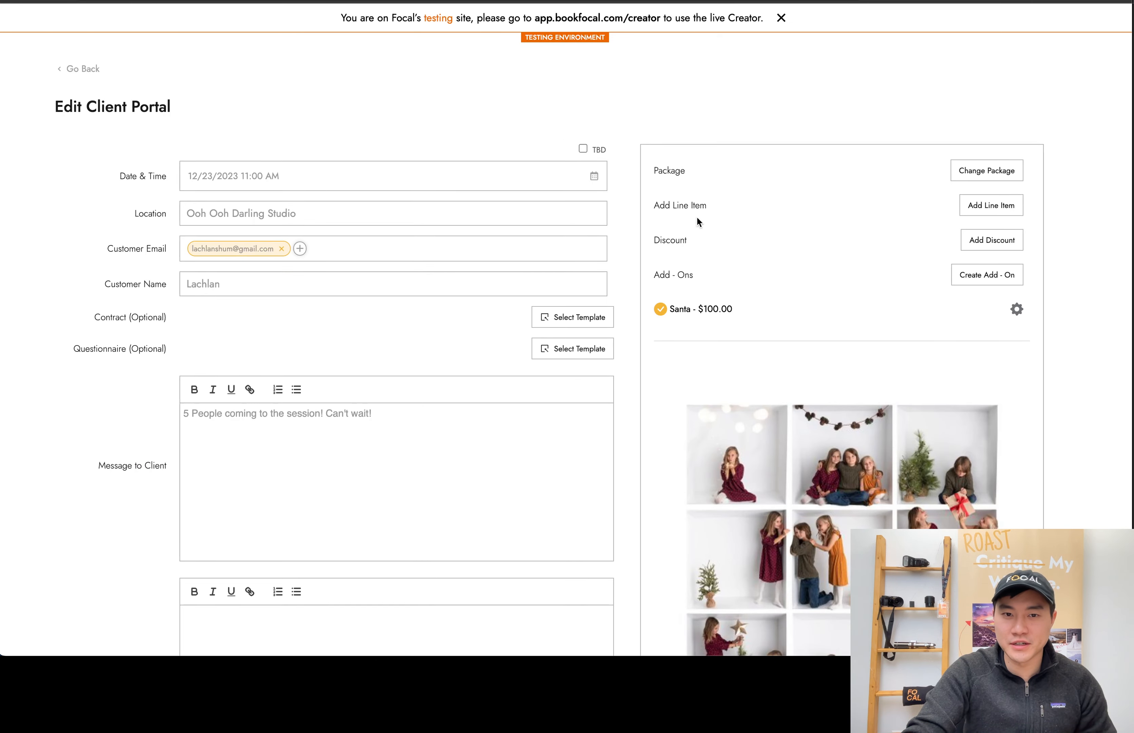
Reschedule the booking by setting its date and time to 12/23/2023 11:30 AM
click(252, 178)
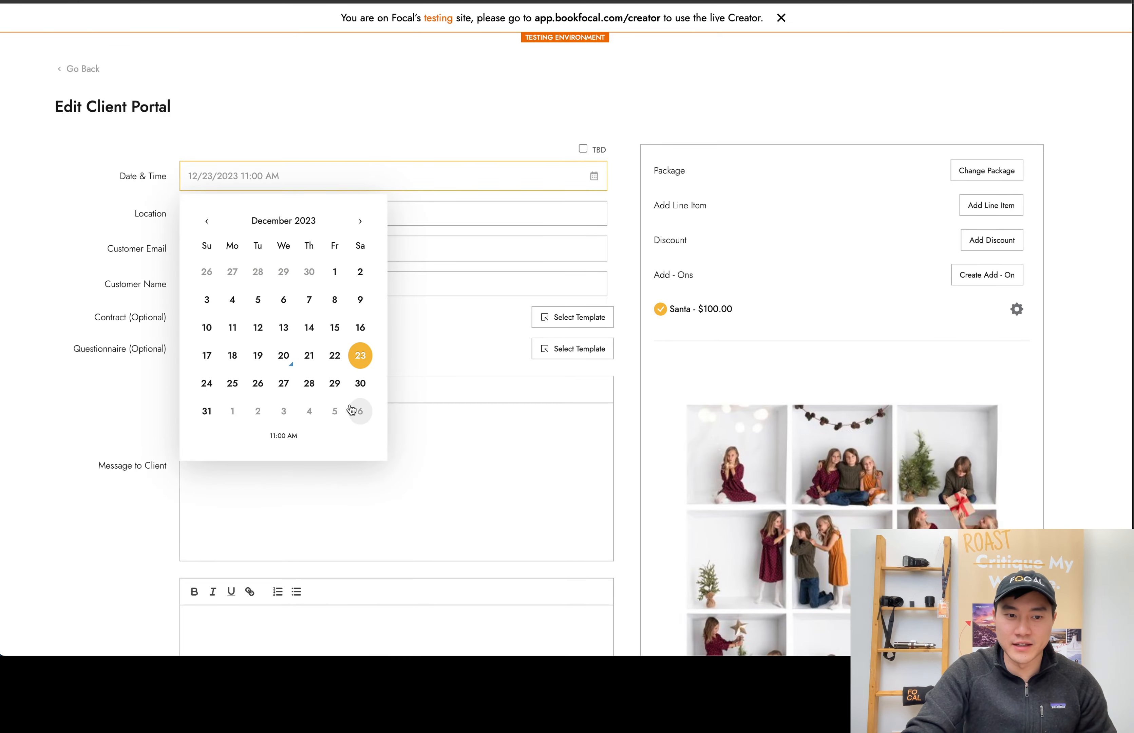
click(290, 436)
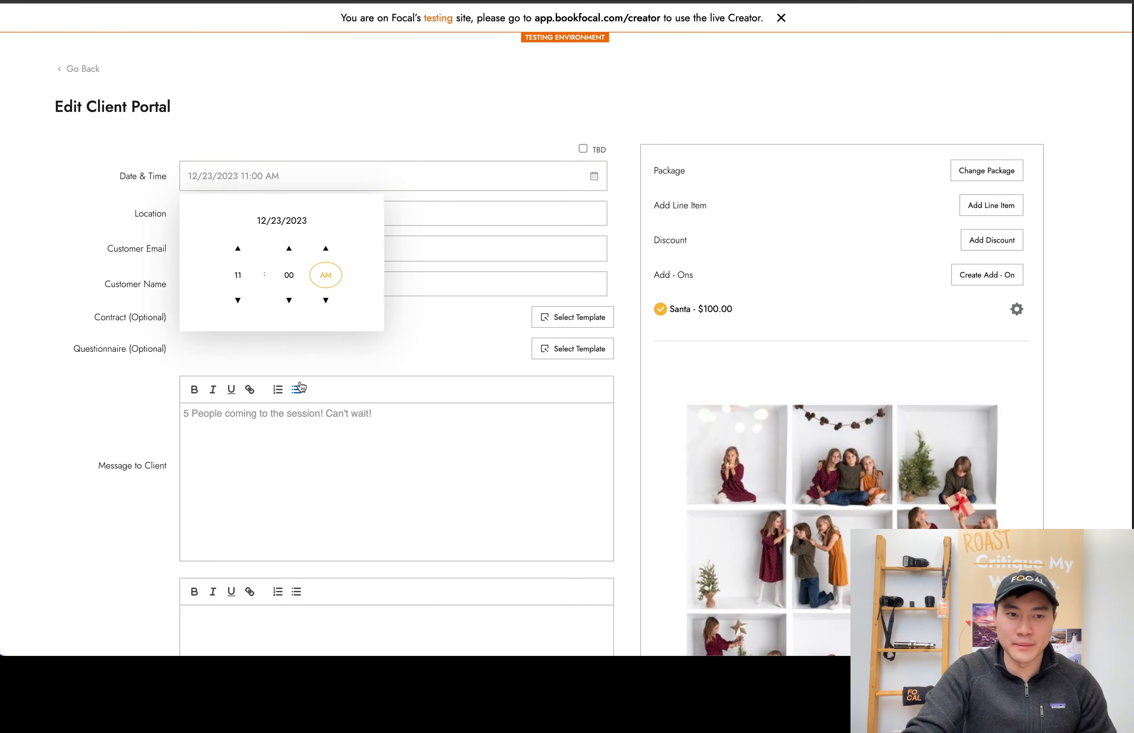
triple_click(289, 260)
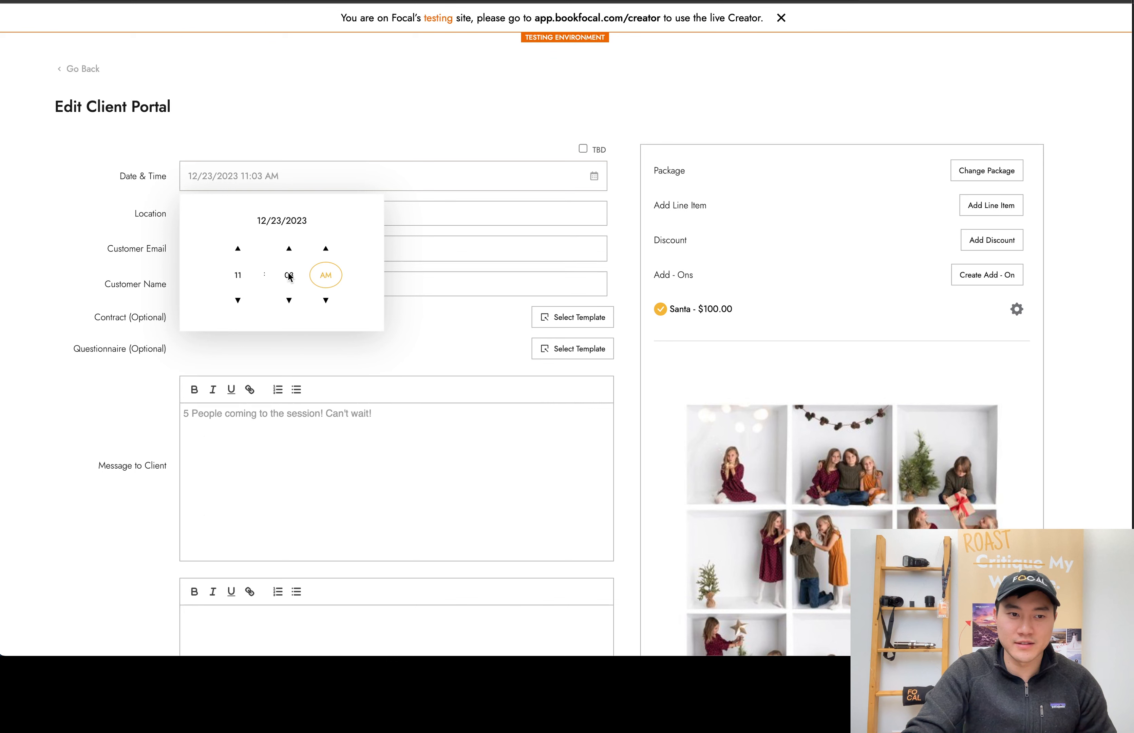
click(288, 250)
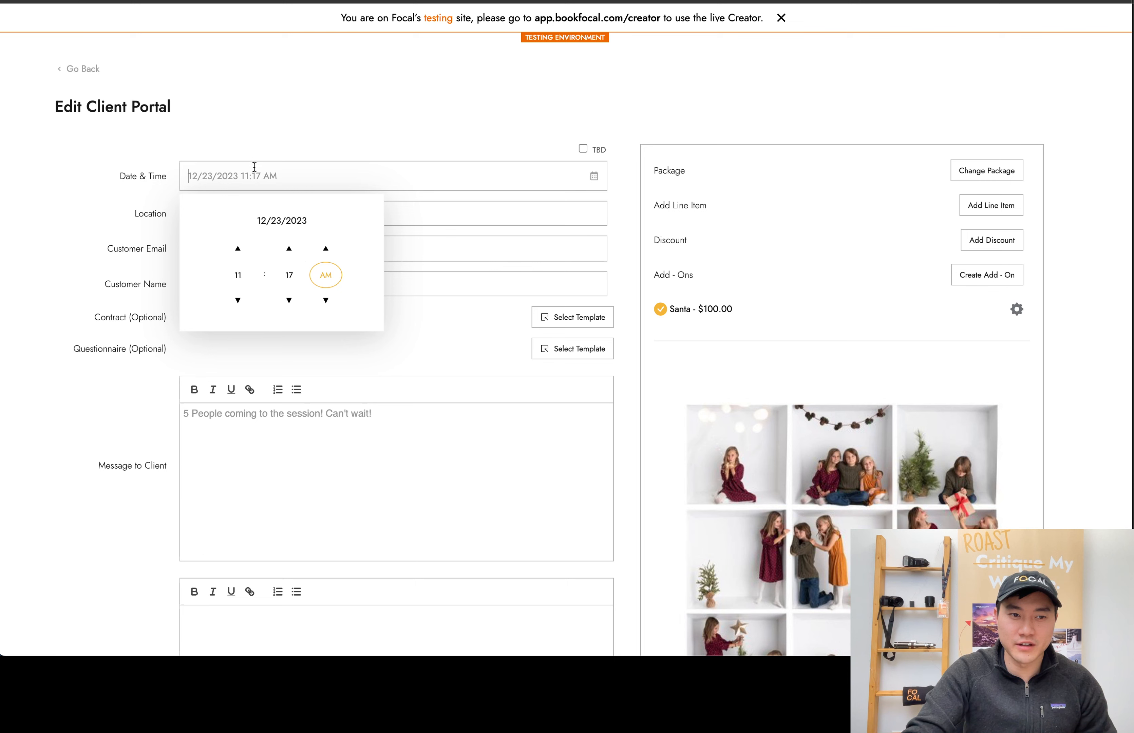
text(01)
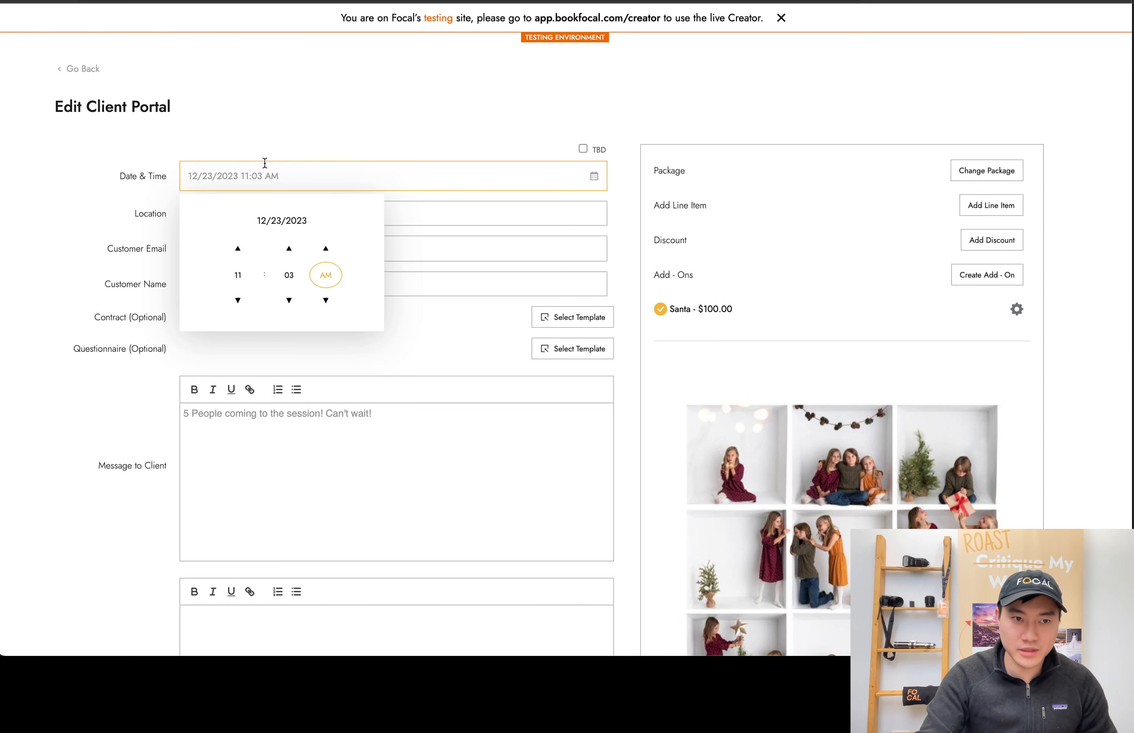
text(30)
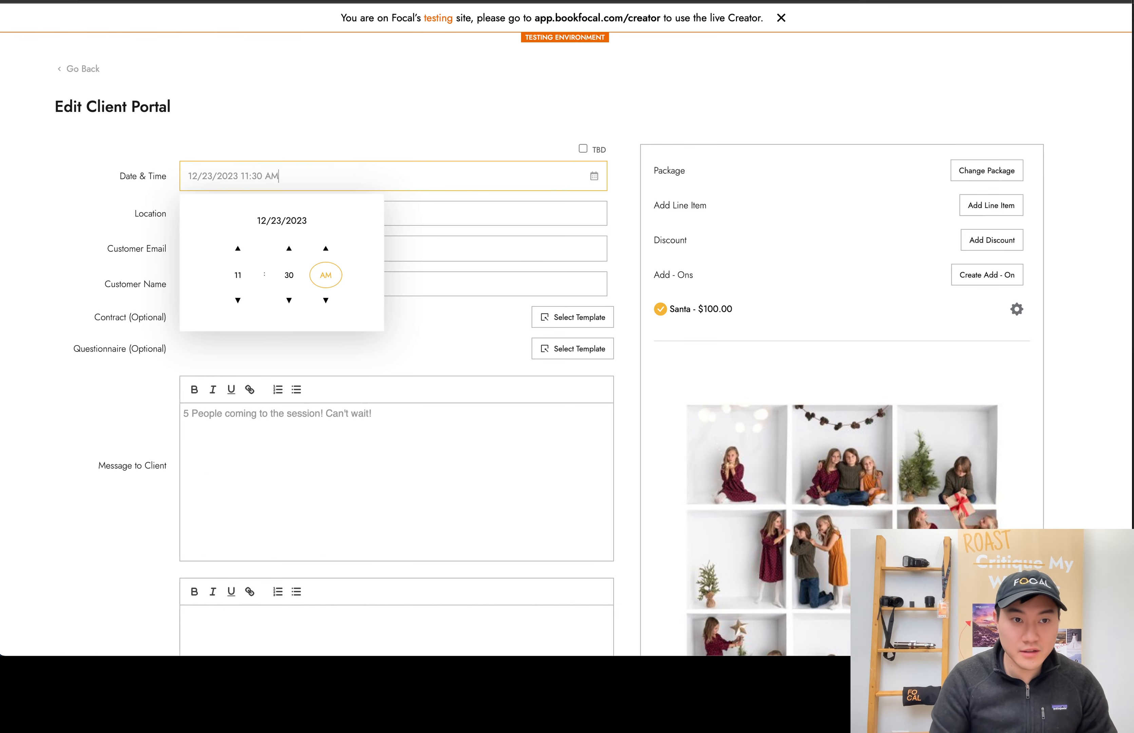
click(379, 158)
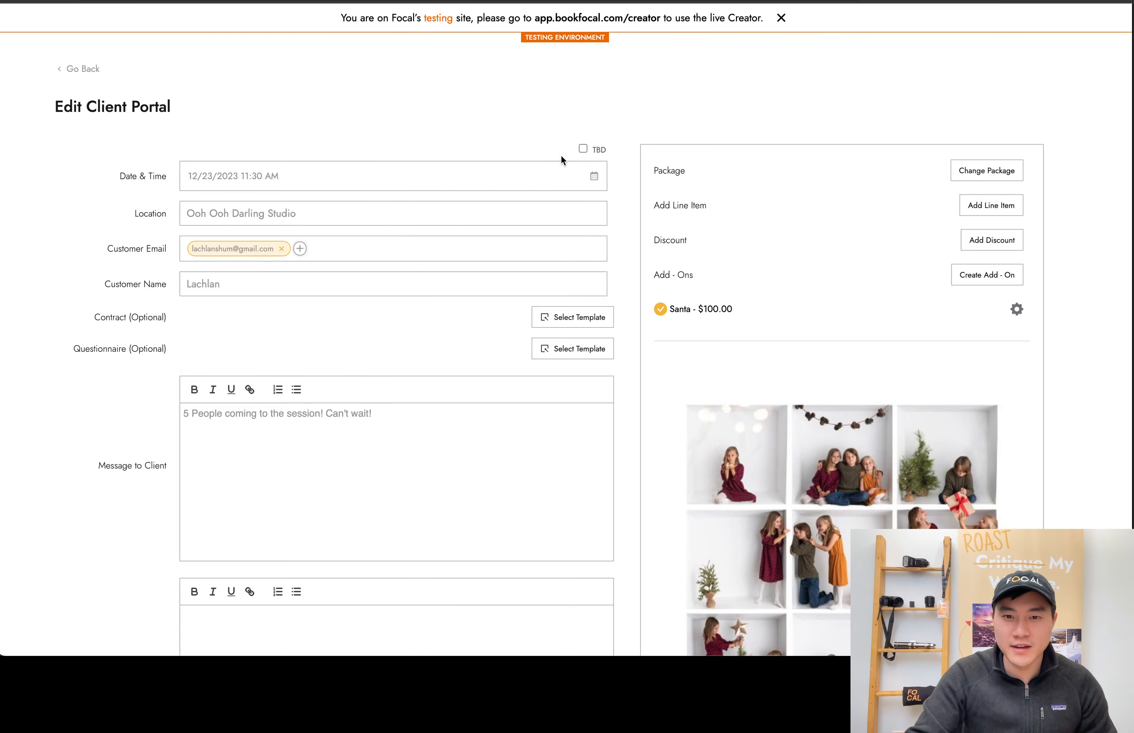
Save the client portal with the rescheduled session time and return to the booking details
scroll(901, 288, down, 2)
scroll(901, 292, down, 6)
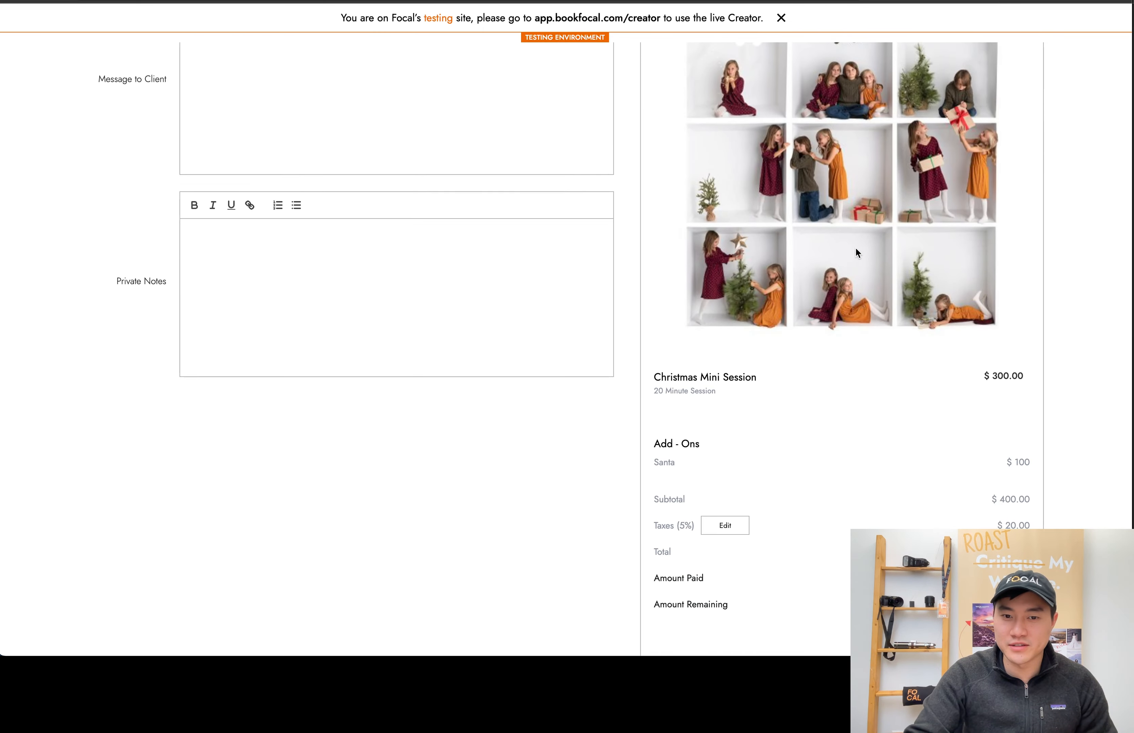
scroll(855, 249, down, 7)
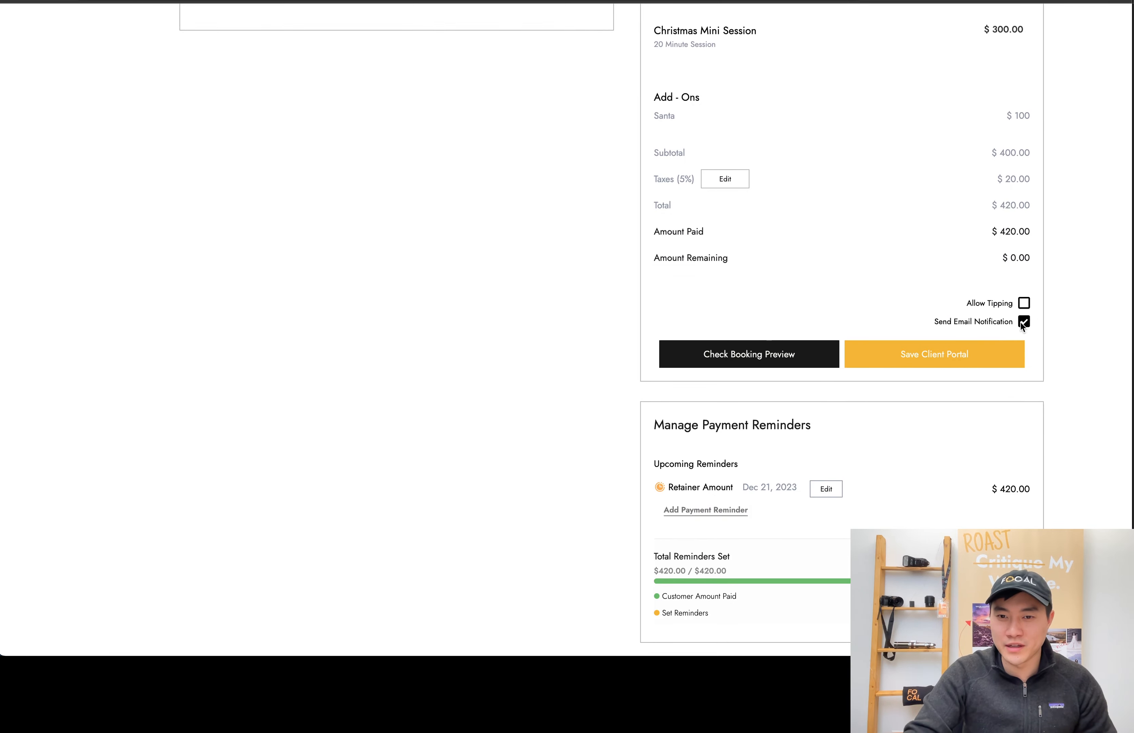
click(937, 353)
scroll(771, 350, up, 1)
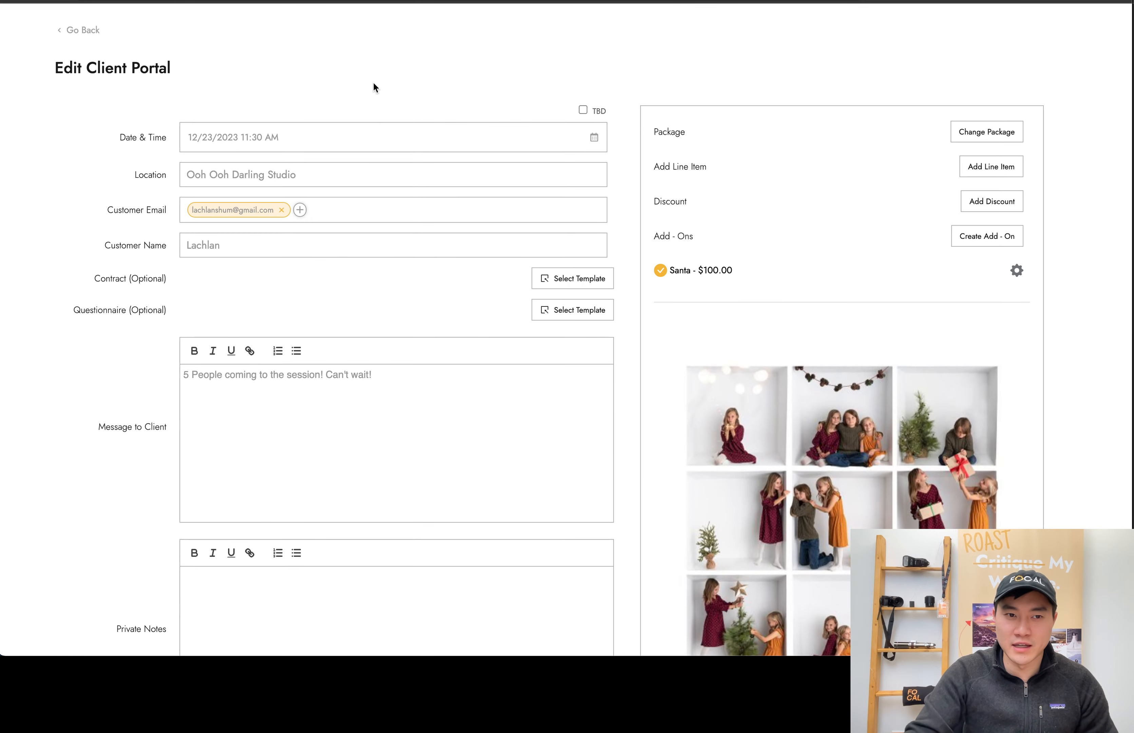
Save the client portal changes and view the rescheduled Dec 23rd 2023, 11:30 am booking from the pre-shoot bookings
scroll(721, 245, down, 10)
click(967, 482)
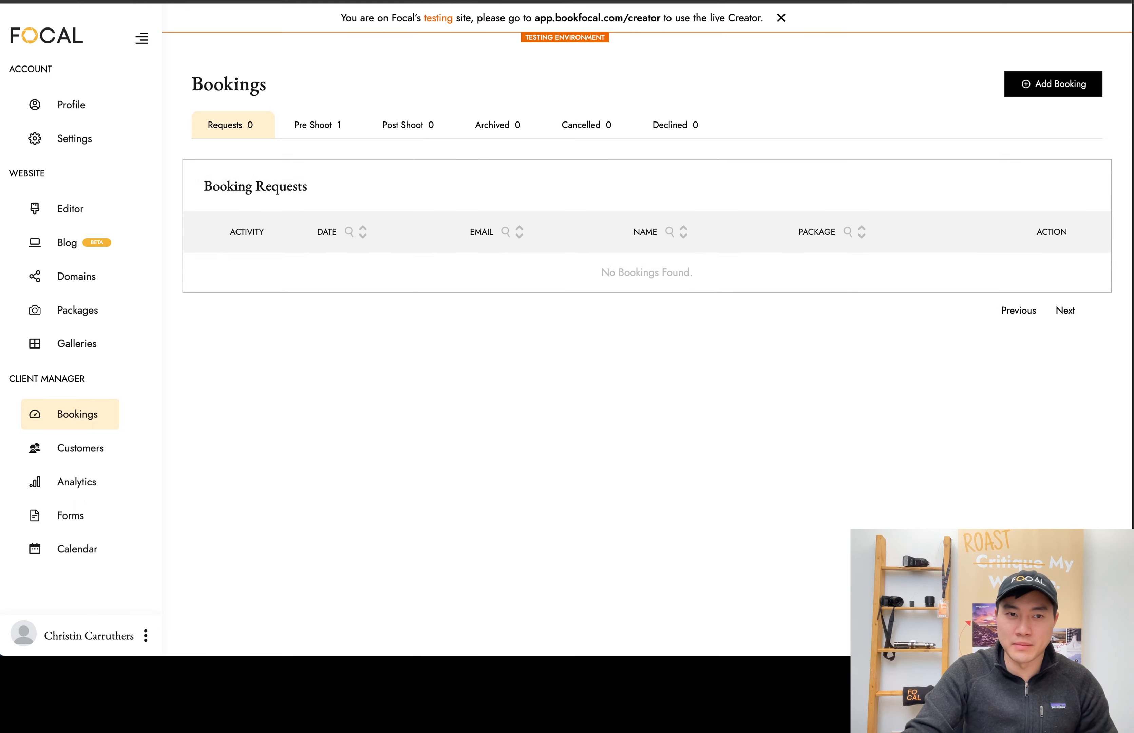
click(341, 122)
click(1062, 281)
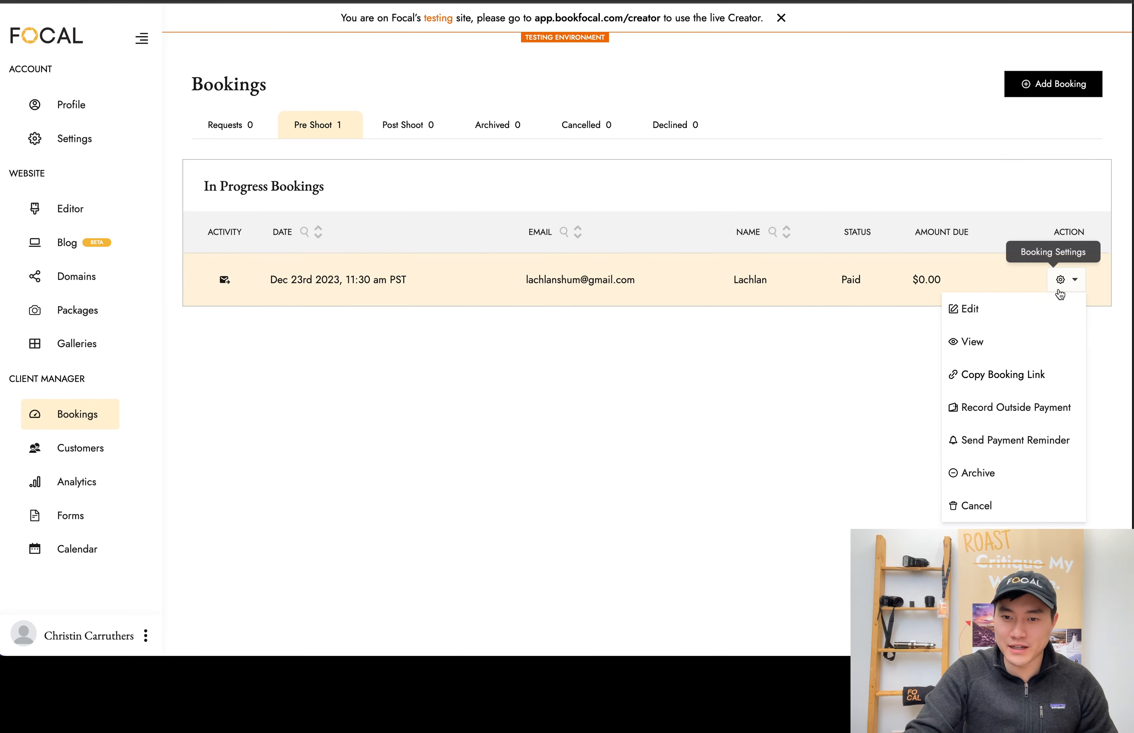
click(1033, 334)
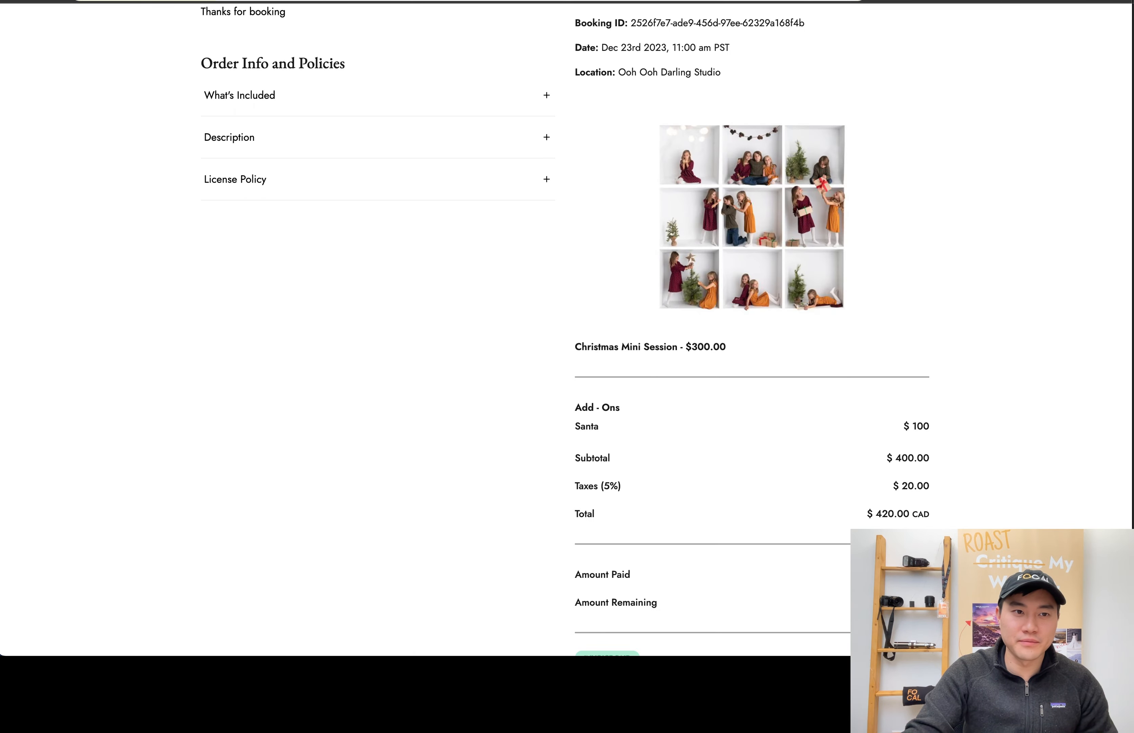
Reload the client's booking page and check the session date and time in the order summary
key(super+r)
scroll(724, 245, down, 5)
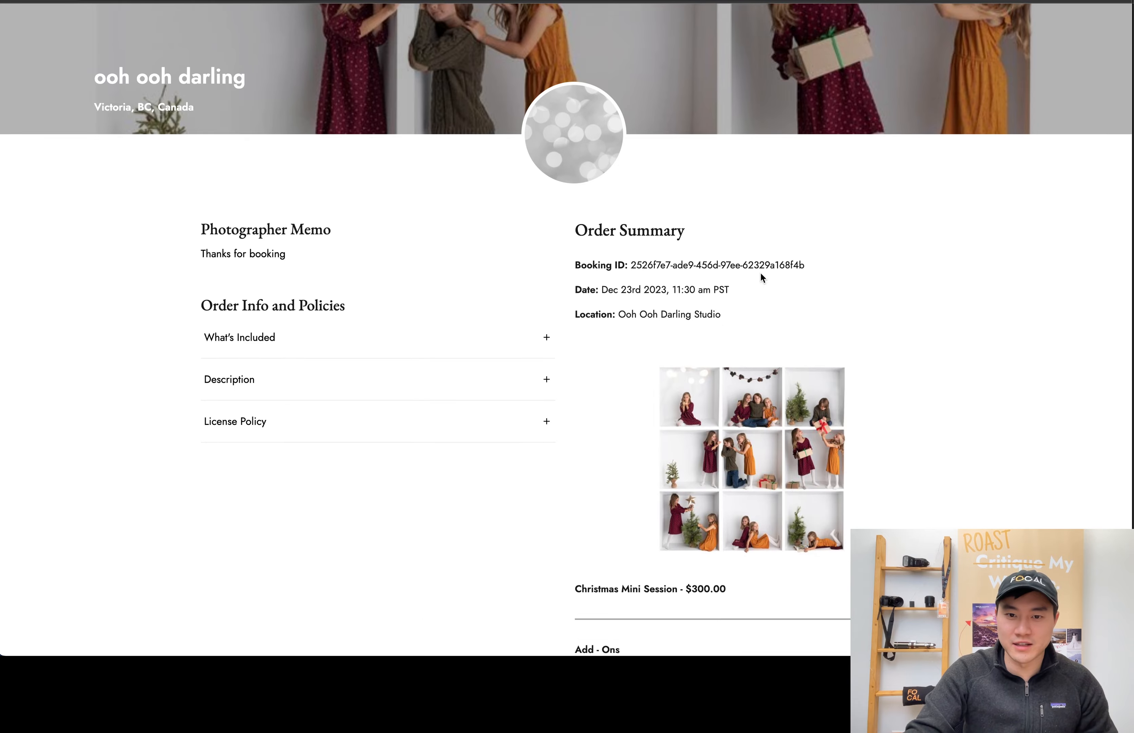
drag(655, 208, 723, 207)
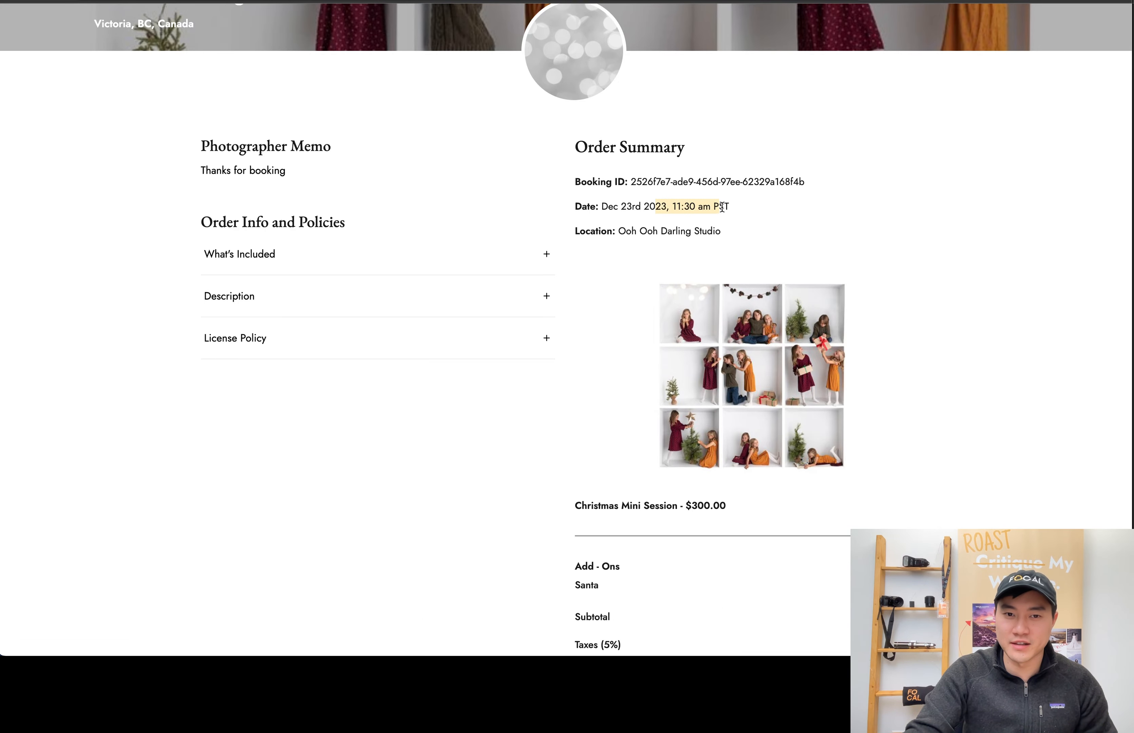
double_click(723, 207)
click(755, 205)
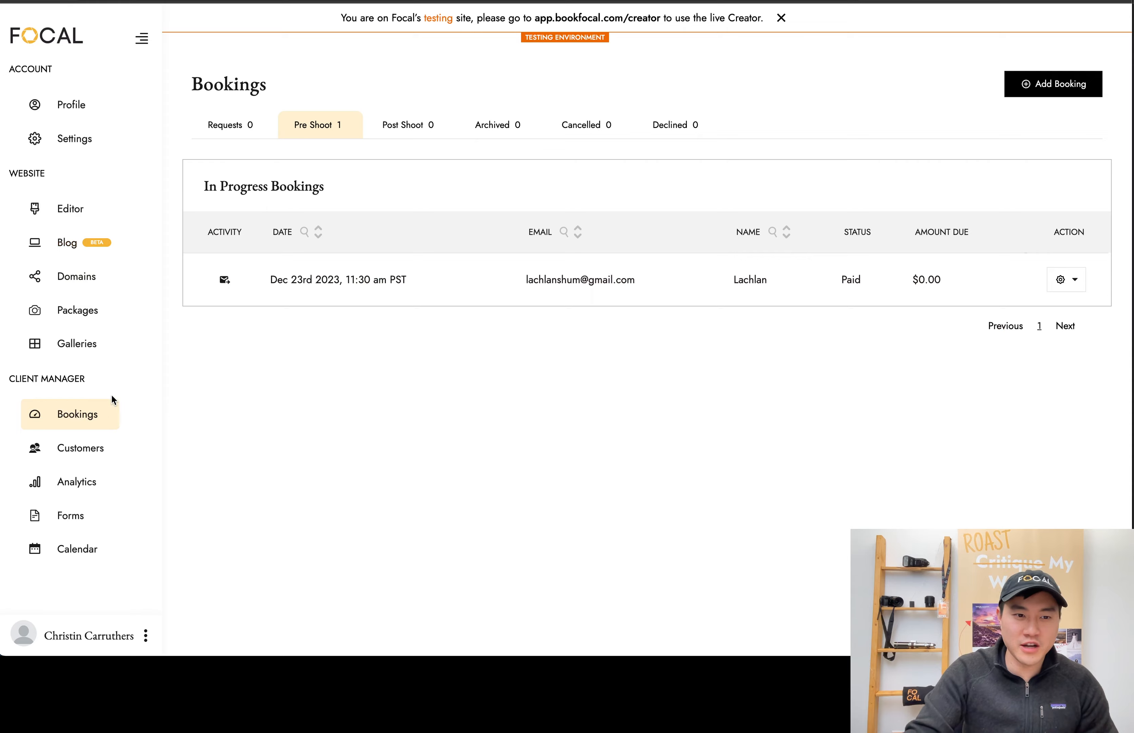
Open the Christmas Mini Session package's information for editing and bring up its 2023/12/23 time slots
click(103, 318)
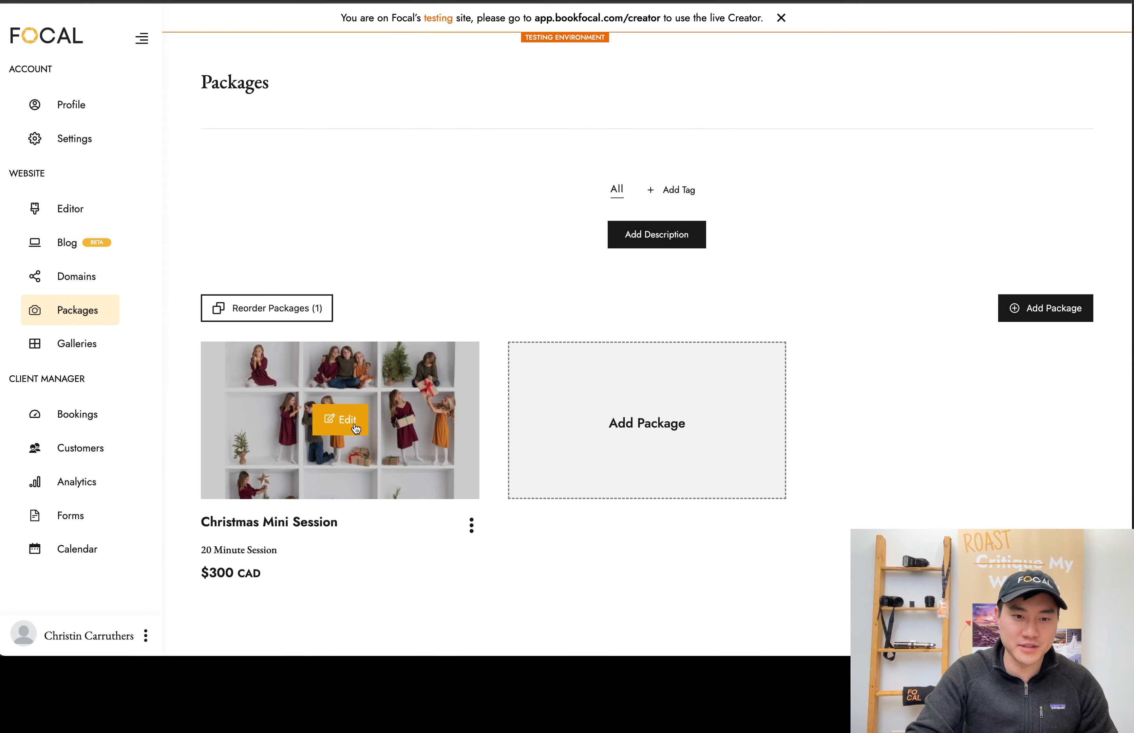
click(355, 427)
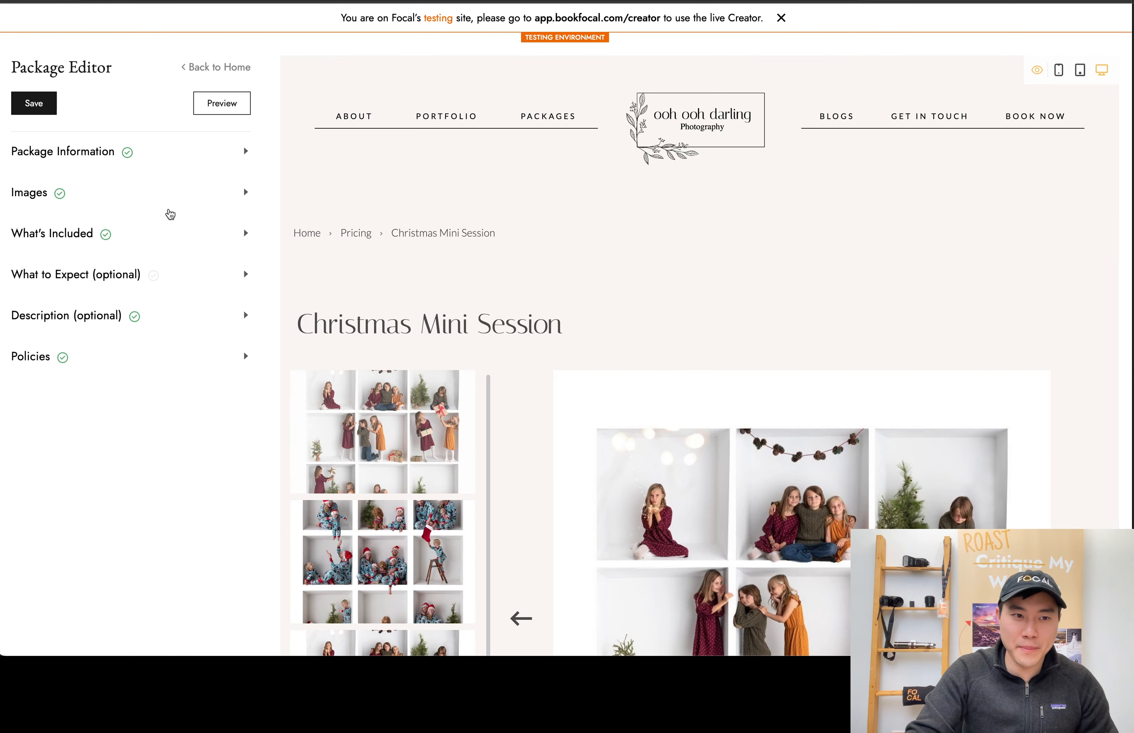
click(185, 160)
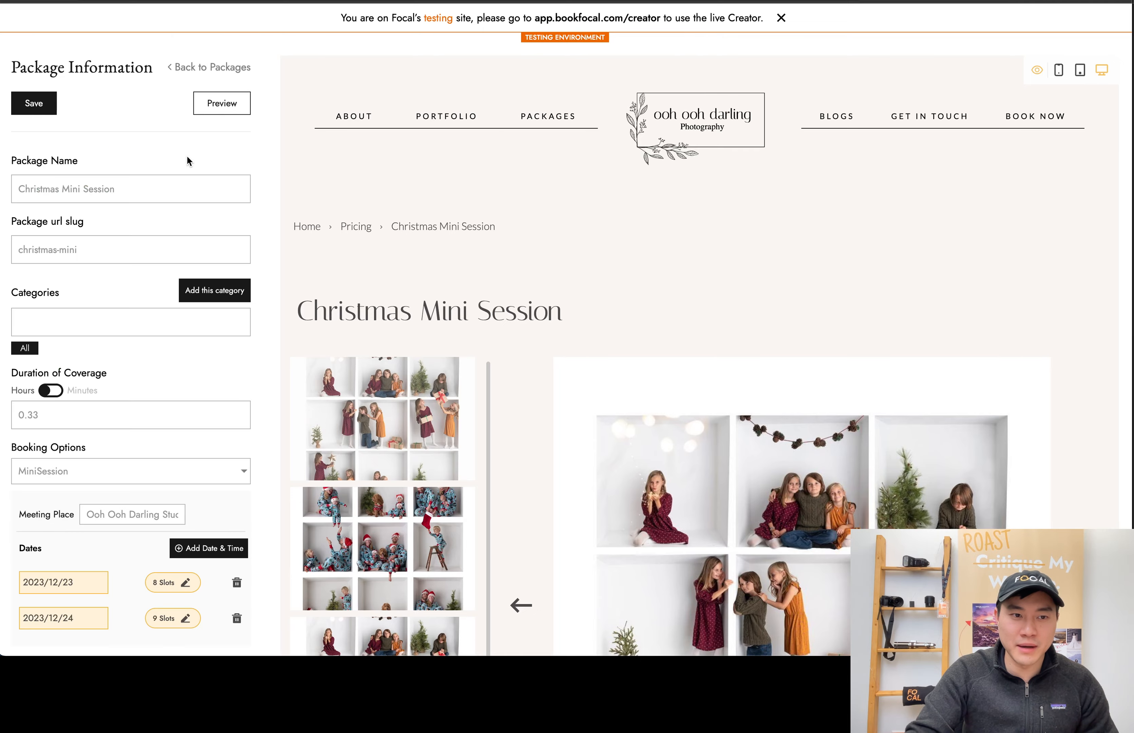
scroll(152, 405, down, 2)
click(172, 489)
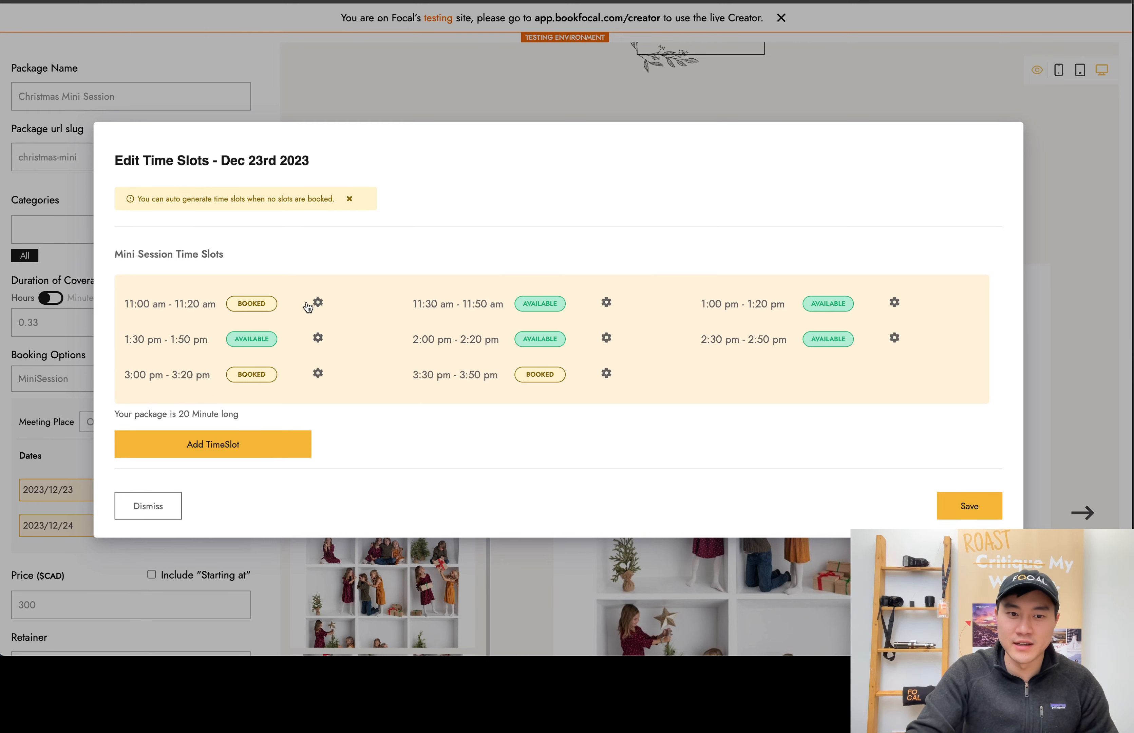
click(317, 304)
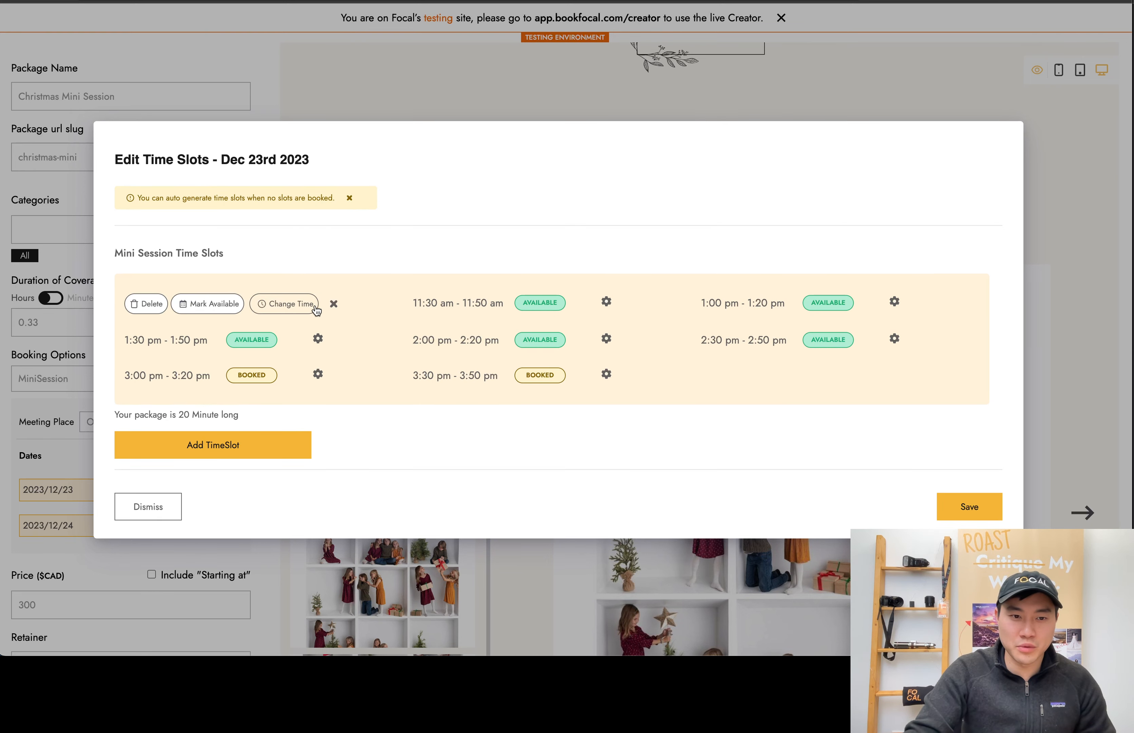
click(229, 304)
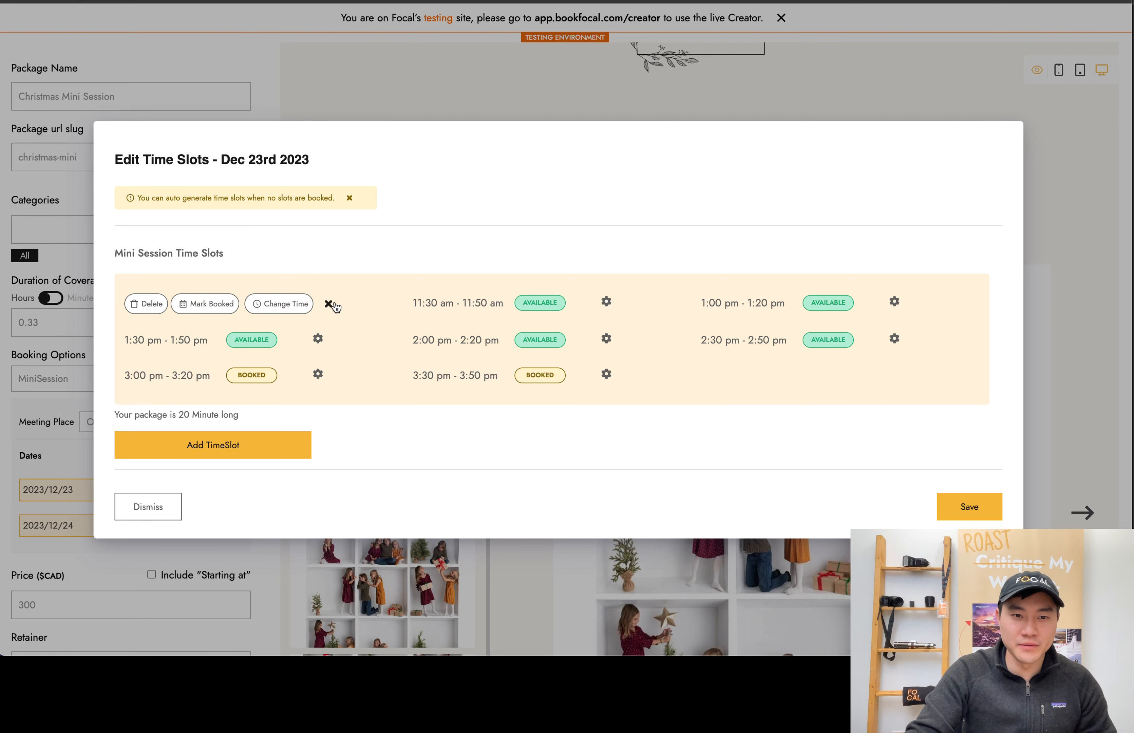
click(328, 303)
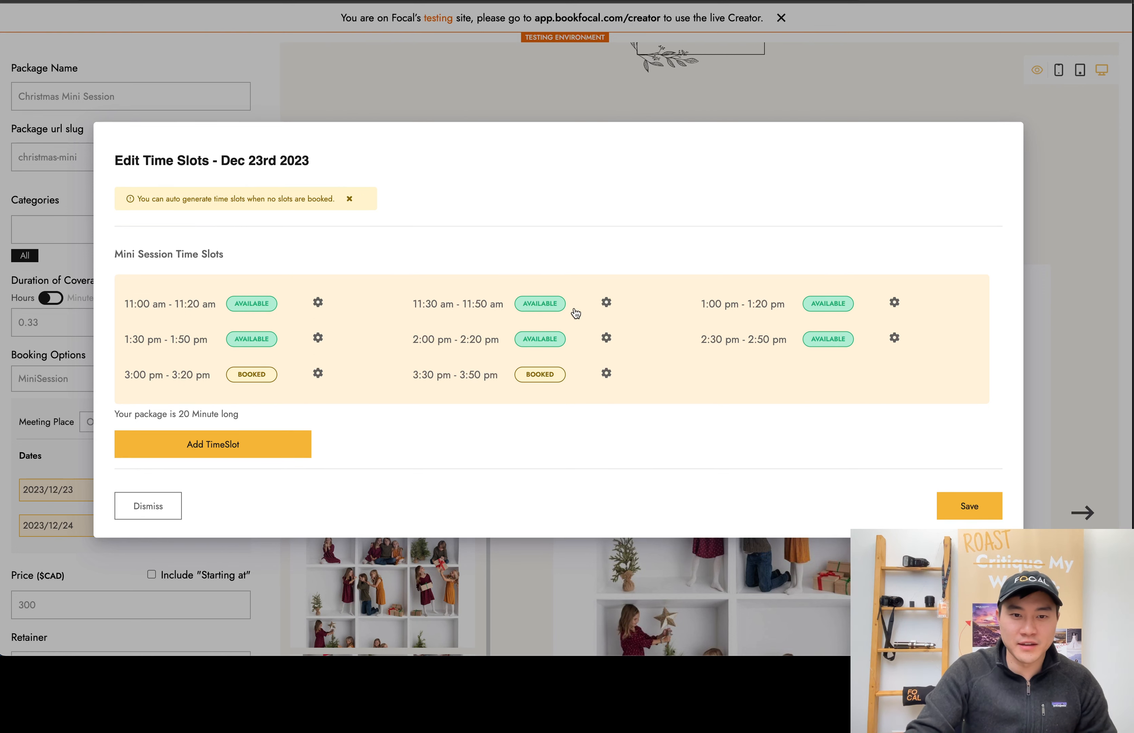
click(607, 305)
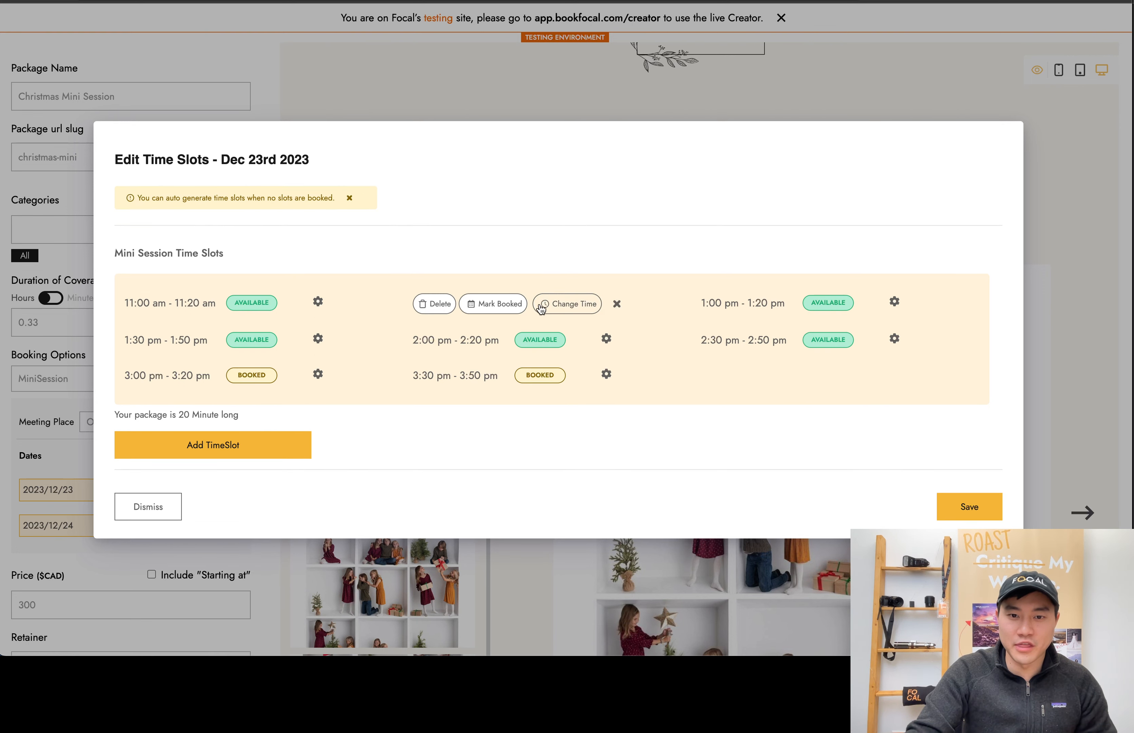
click(622, 305)
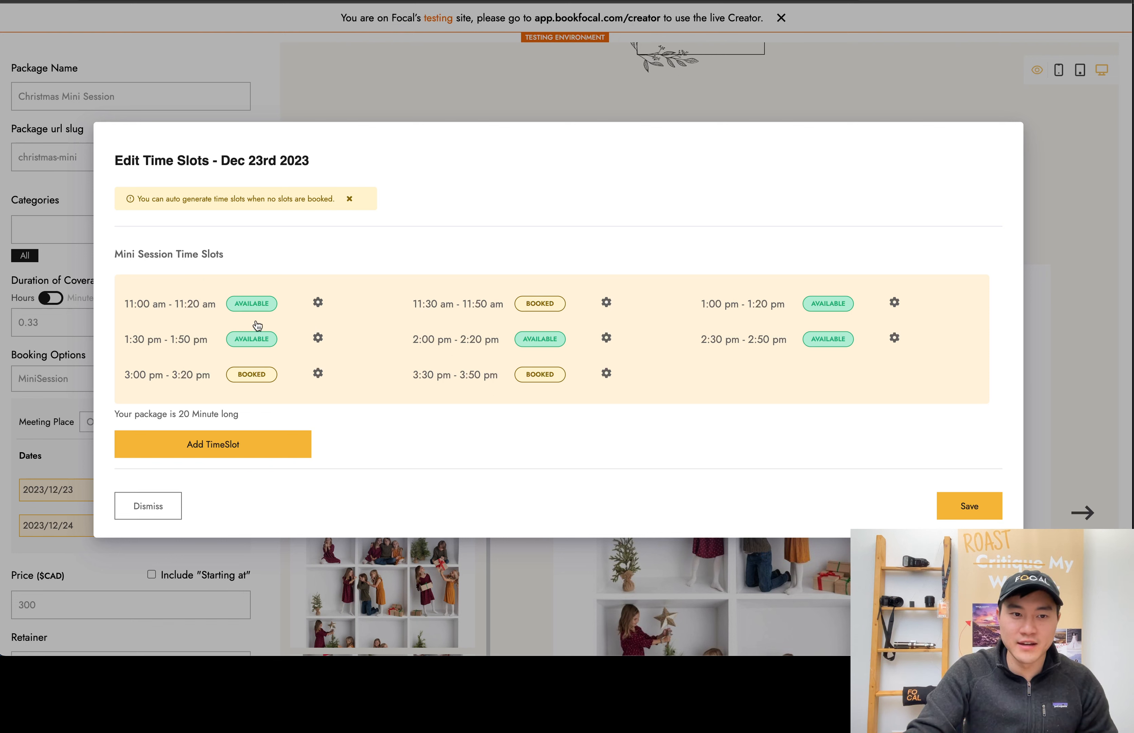
click(162, 505)
In the Dec 23rd 2023 time slots, mark 11:30 am - 11:50 am booked and 11:00 am - 11:20 am available, and save
click(164, 491)
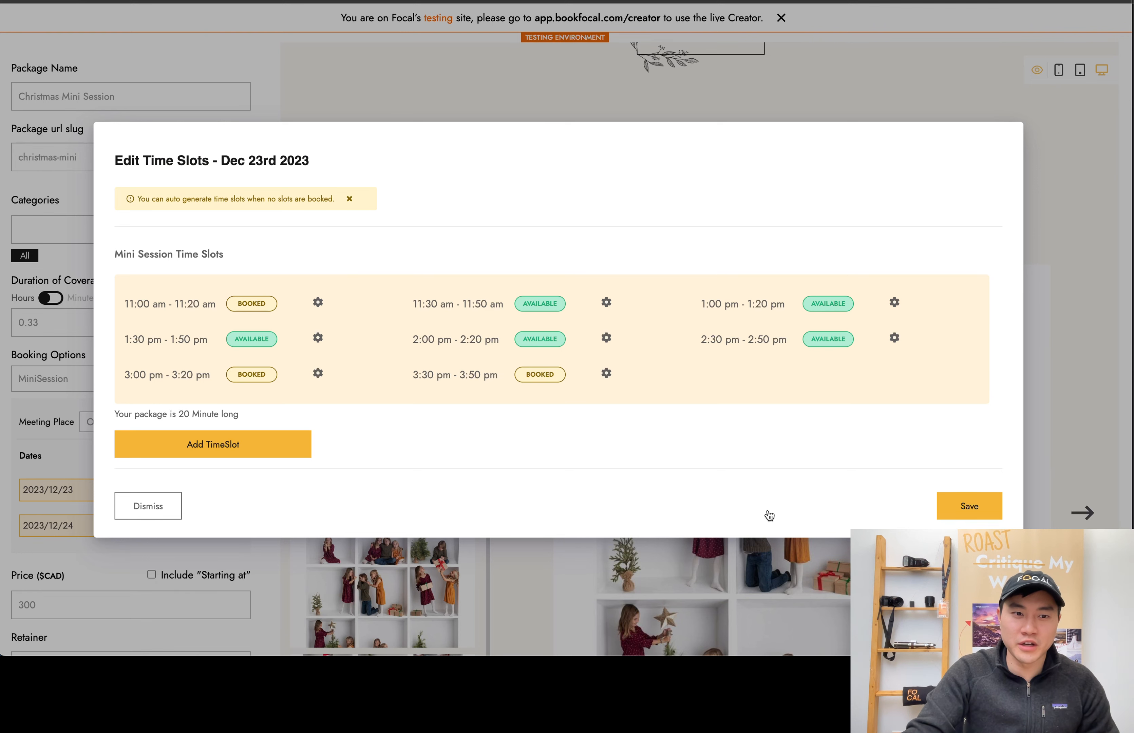
click(607, 303)
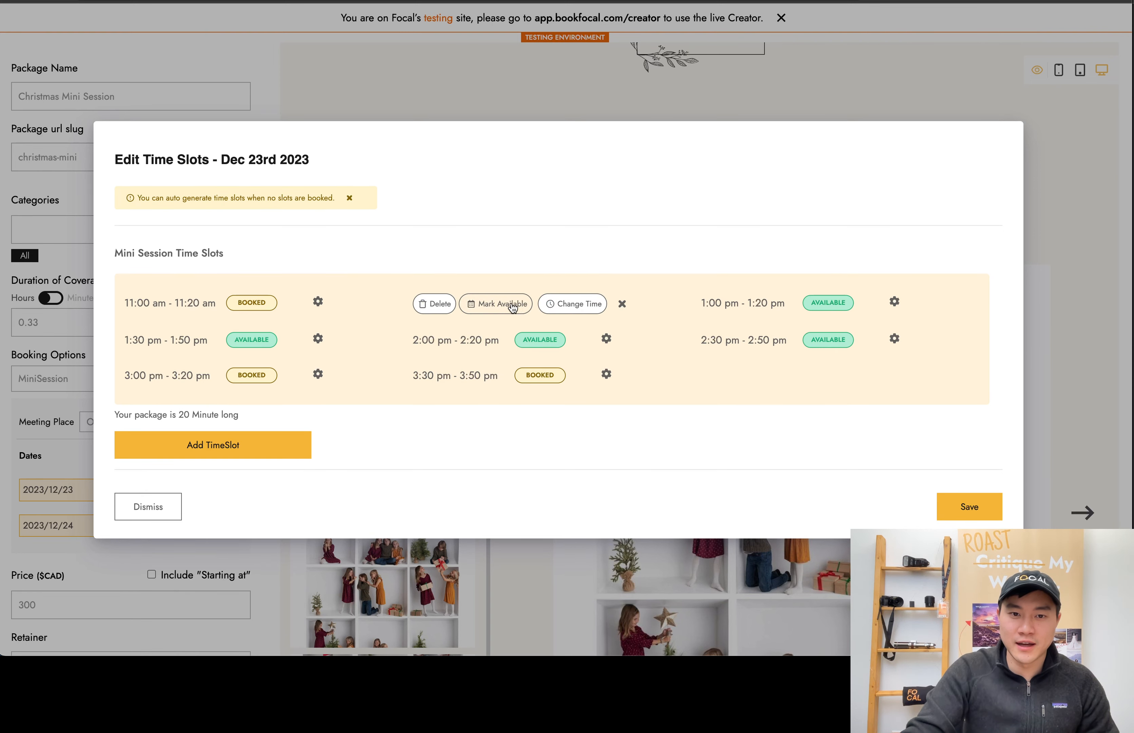
click(622, 304)
click(318, 301)
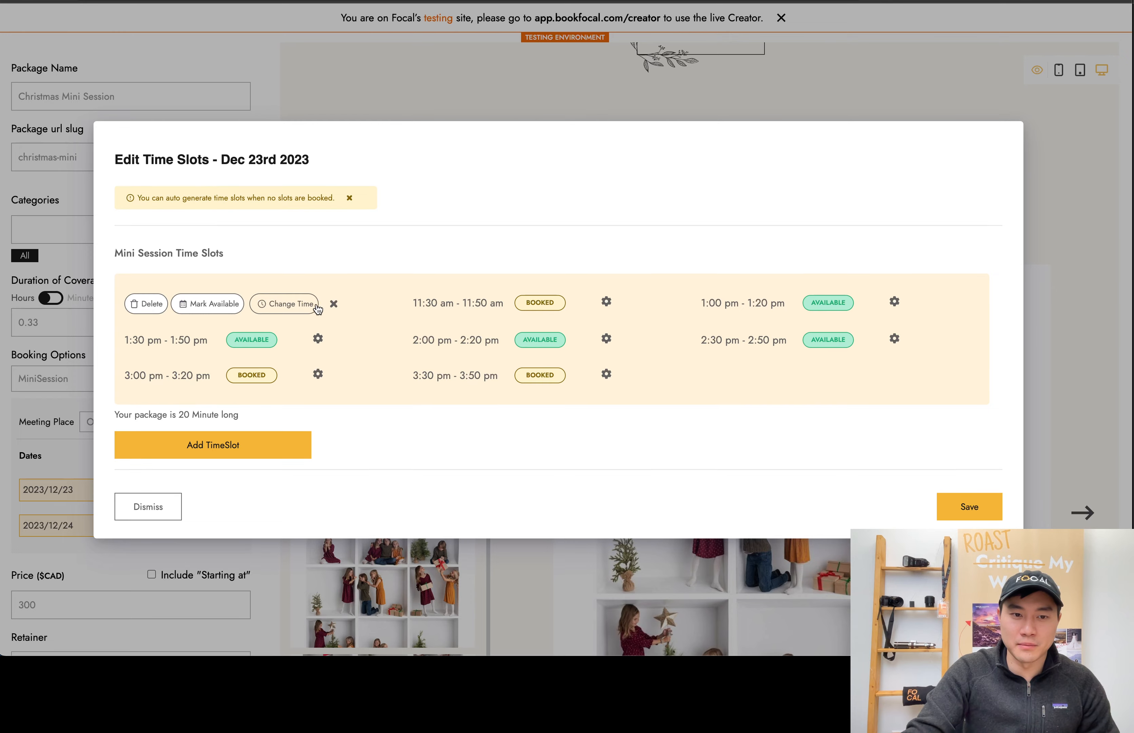
click(235, 304)
click(328, 304)
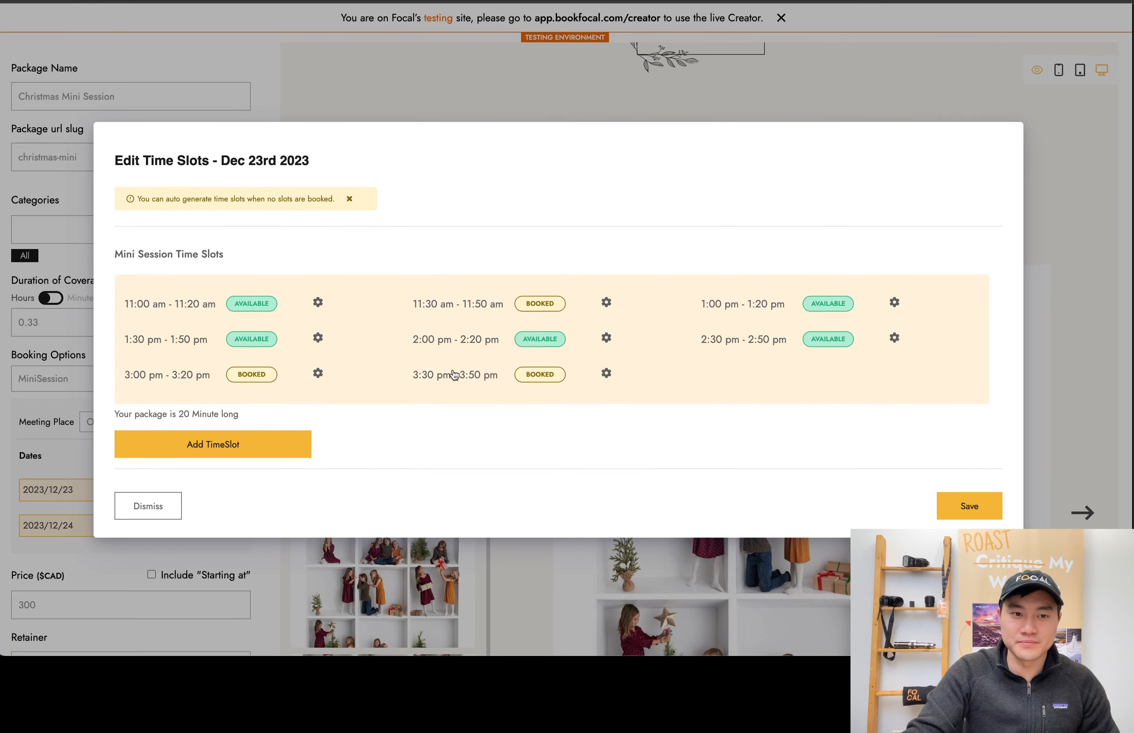
click(968, 506)
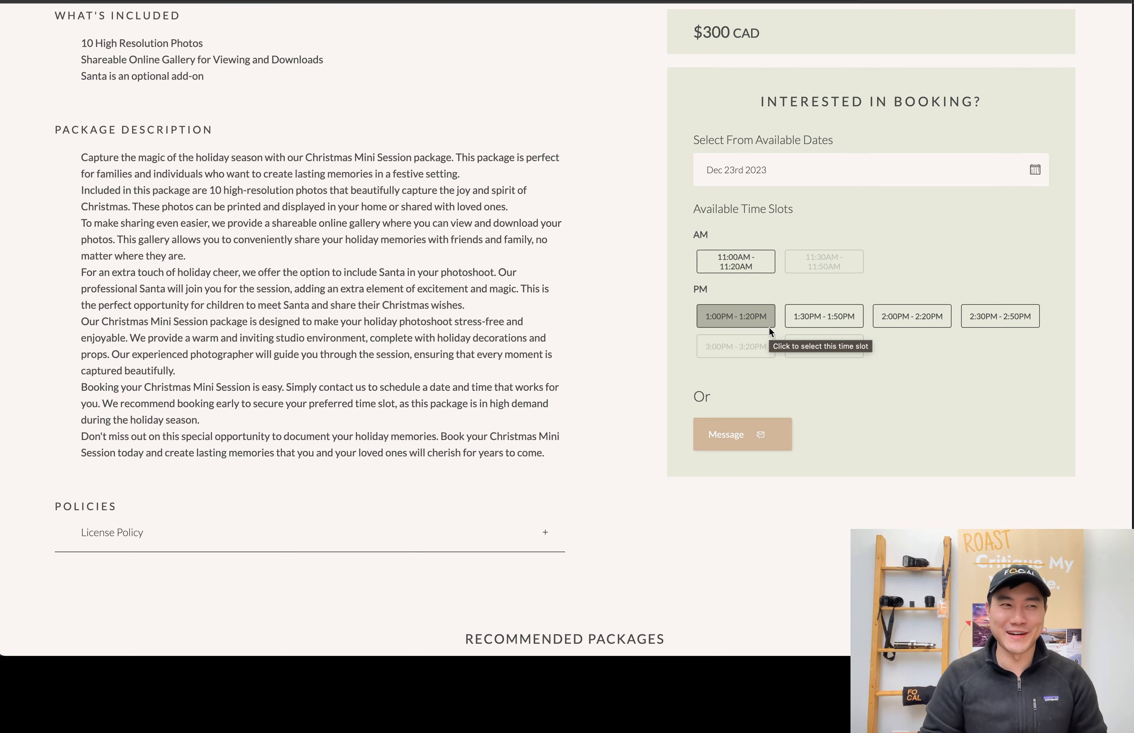
scroll(582, 350, up, 13)
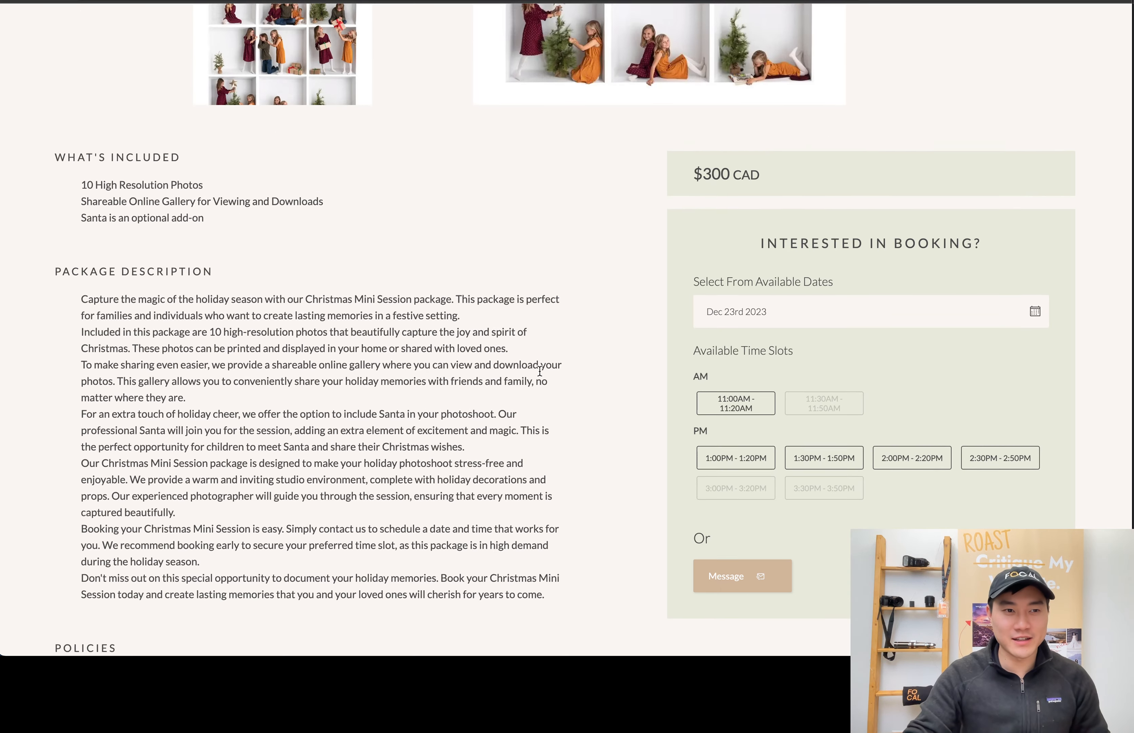
scroll(639, 228, down, 1)
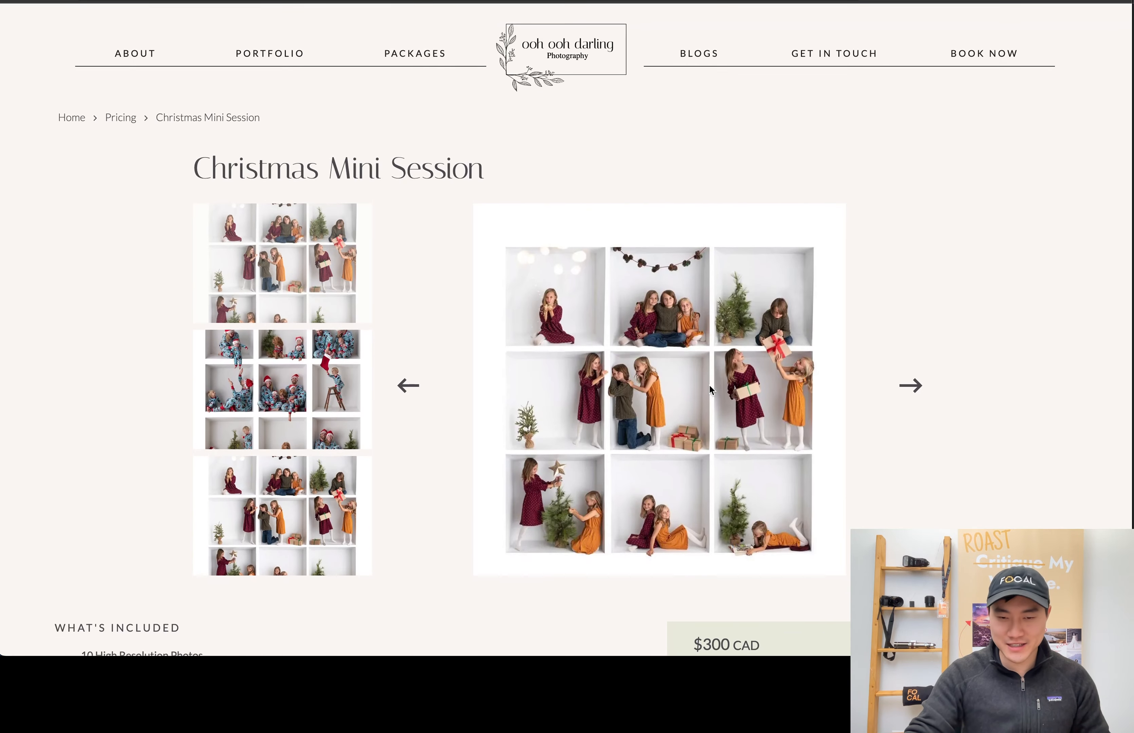
scroll(710, 384, down, 5)
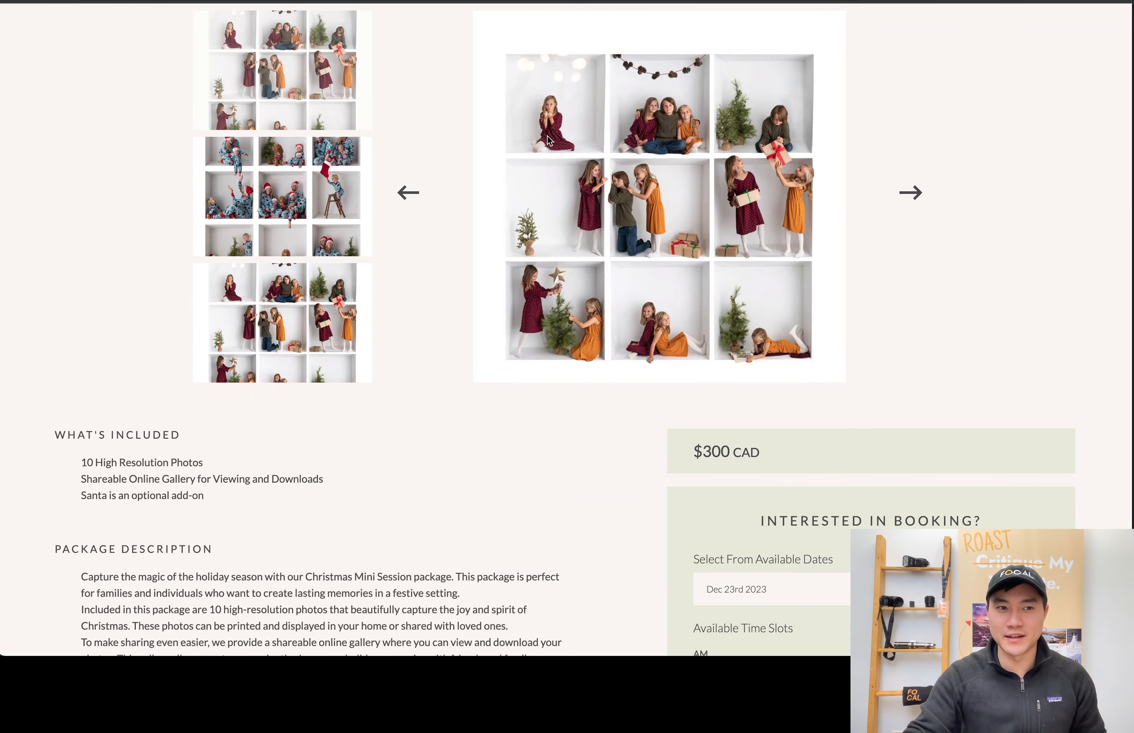